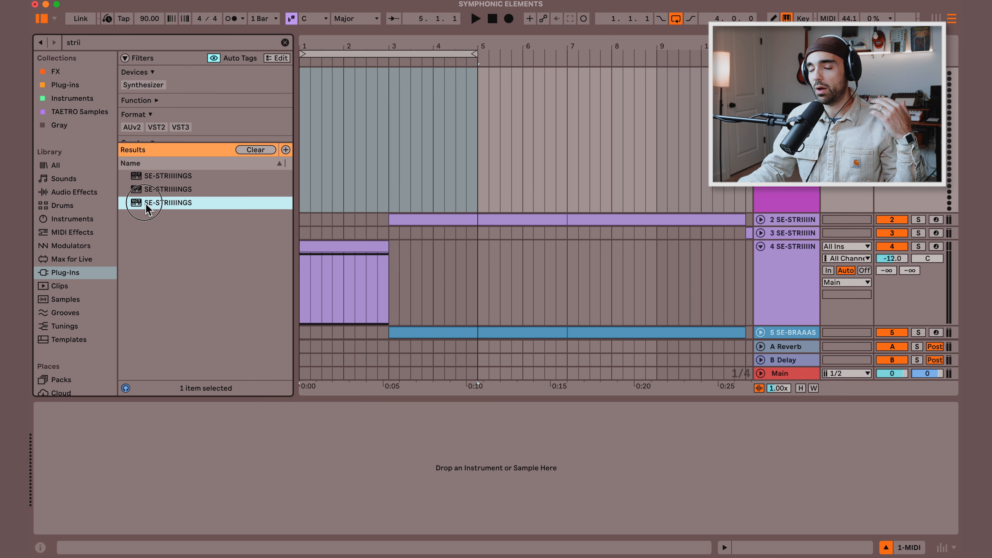
# Step: Load the SE-STRIIIINGS plug-in onto the empty MIDI track and set its key to C / Am
pyautogui.moveTo(150, 202); pyautogui.dragTo(250, 436)
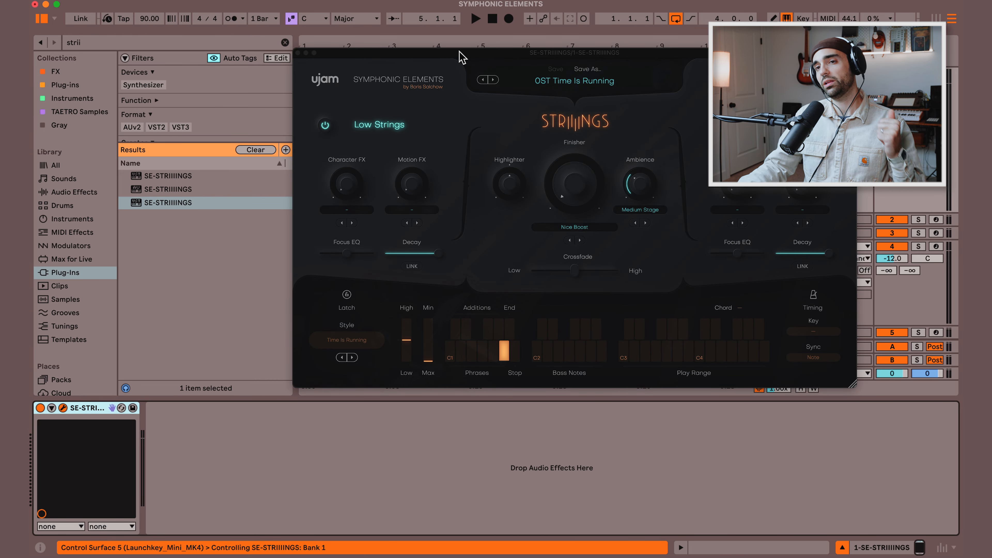
pyautogui.moveTo(459, 57); pyautogui.dragTo(386, 77)
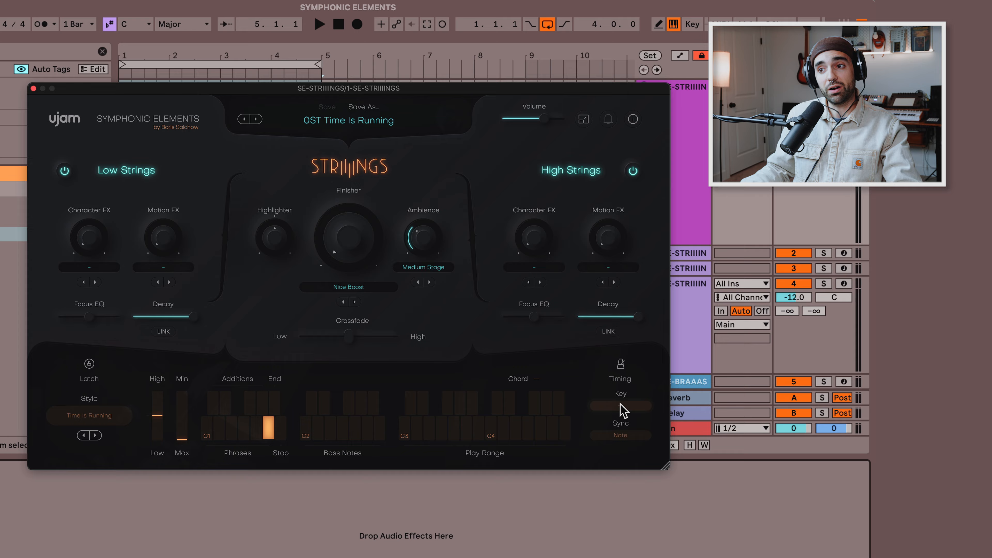
pyautogui.click(622, 405)
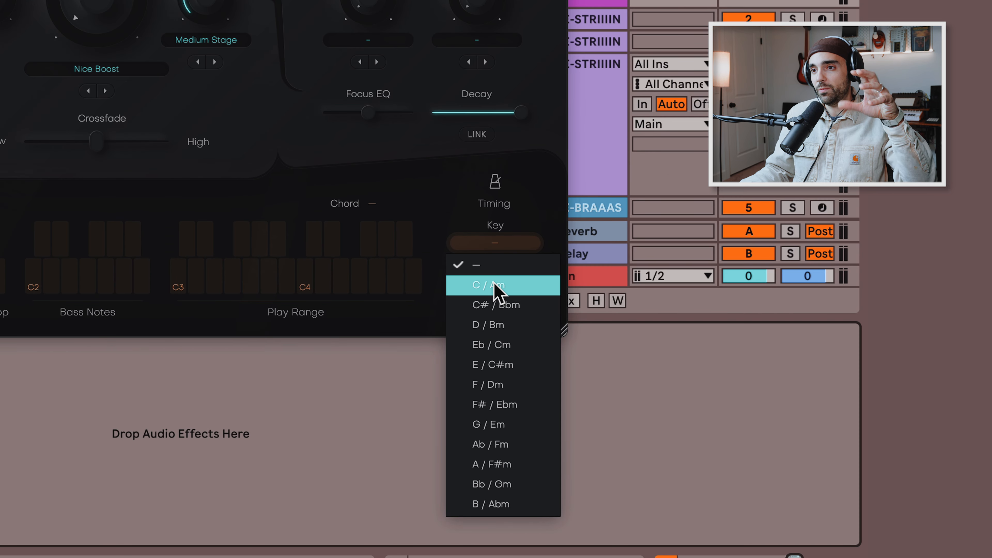
pyautogui.click(508, 294)
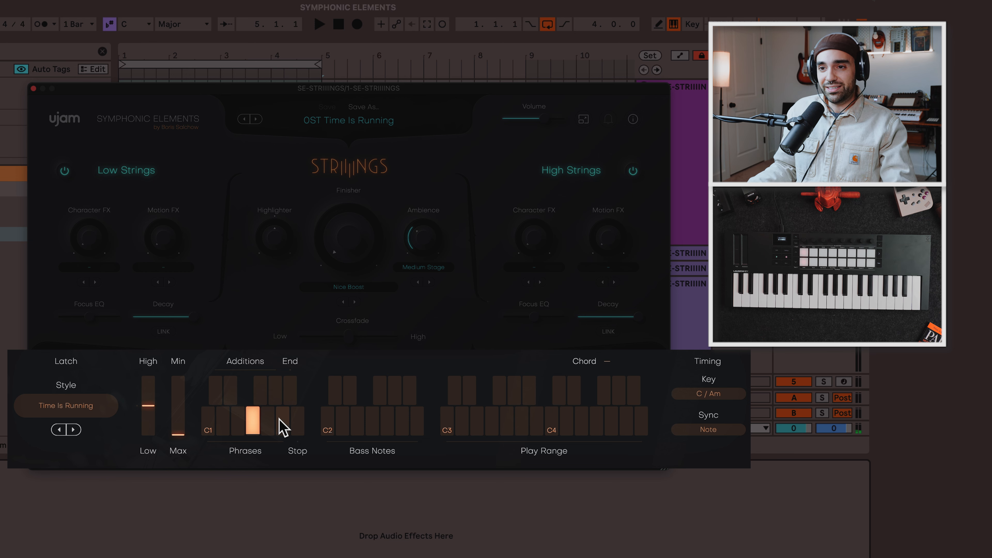
# Step: Audition the plug-in's C1 phrase and its Min–Max intensity slider at the Max end
pyautogui.click(211, 430)
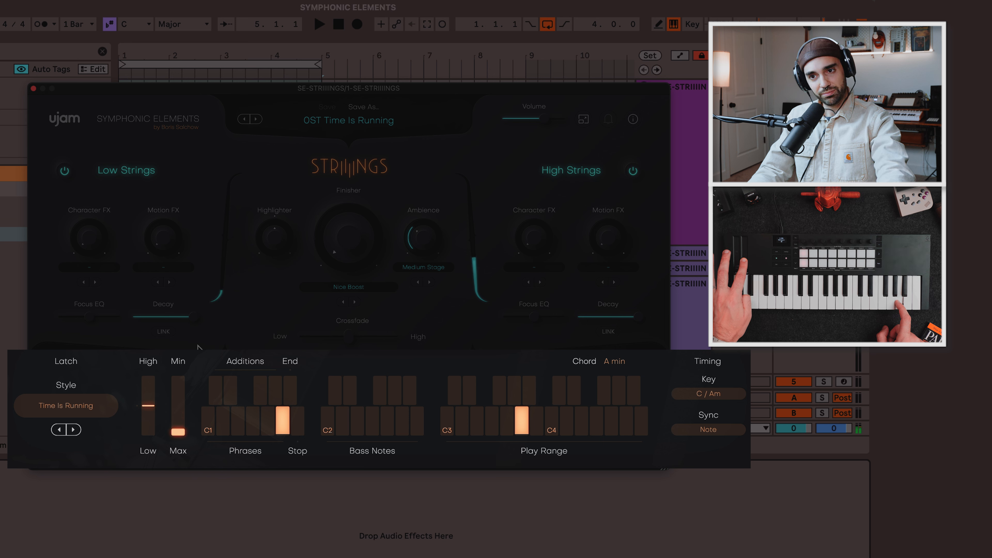
pyautogui.moveTo(178, 432)
pyautogui.mouseDown()
pyautogui.moveTo(192, 370)
pyautogui.moveTo(183, 444)
pyautogui.mouseUp()
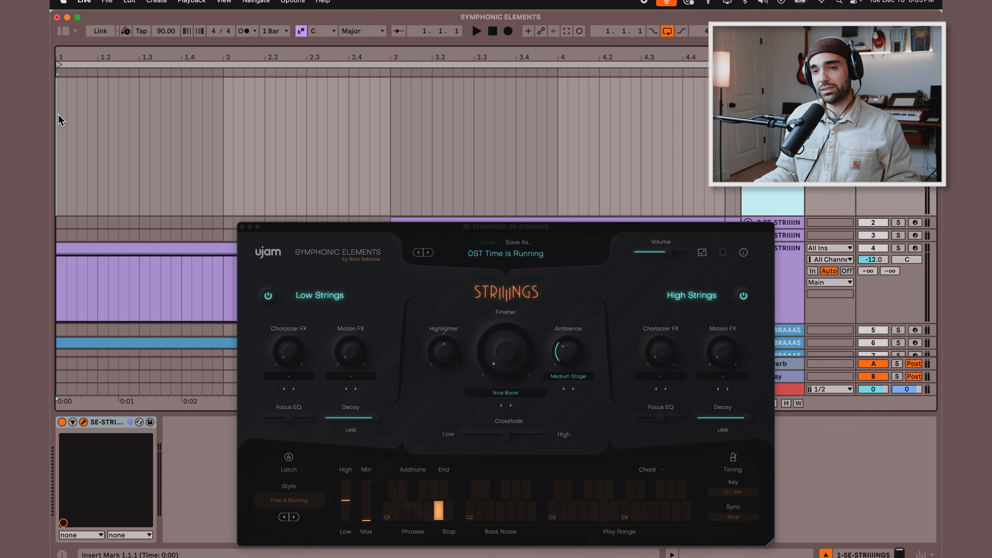
# Step: Create a four-bar MIDI clip on the first strings track with one-bar notes A3 in bar 1 and F3 in bar 2
pyautogui.moveTo(56, 112); pyautogui.dragTo(723, 151)
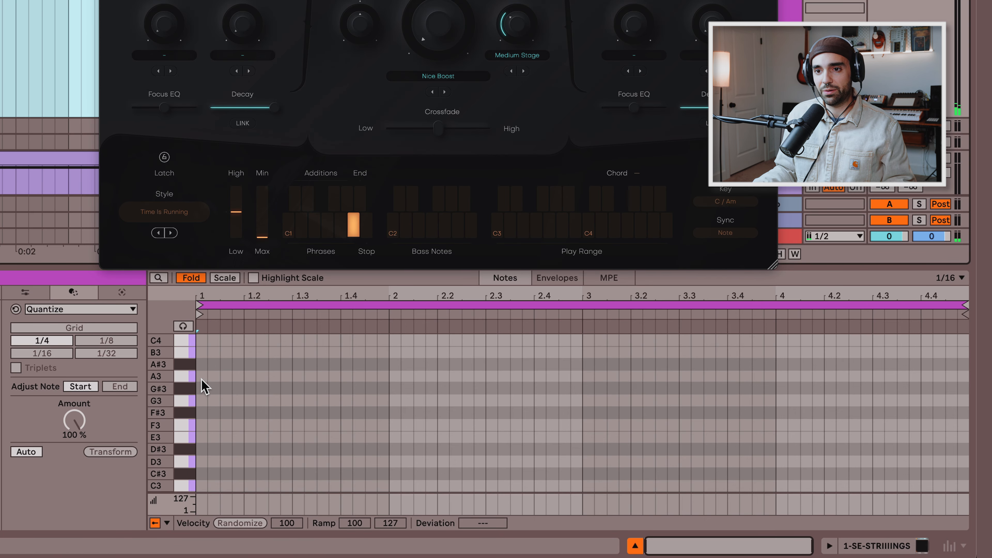
pyautogui.doubleClick(153, 427)
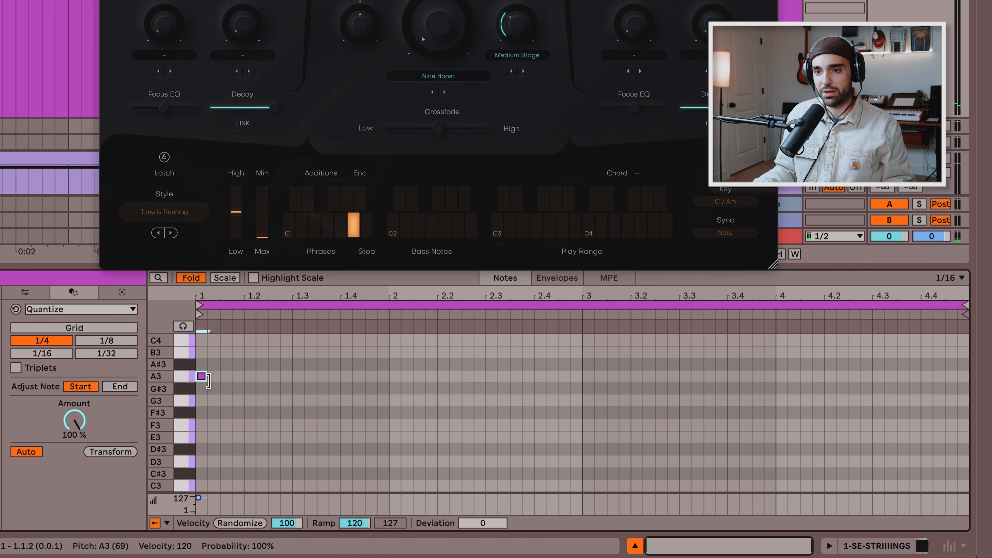
pyautogui.moveTo(208, 381); pyautogui.dragTo(389, 392)
pyautogui.scroll(1, 406, 420)
pyautogui.doubleClick(395, 433)
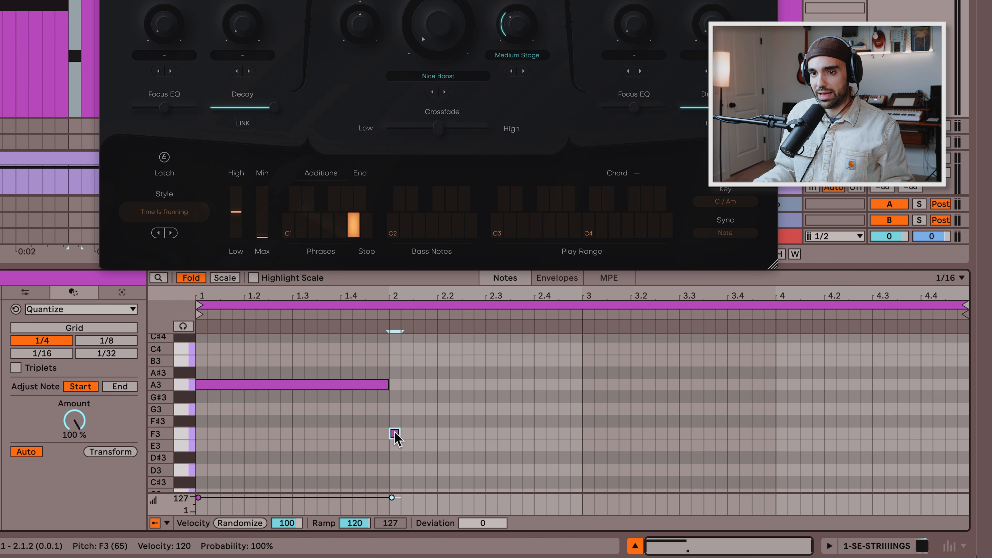
pyautogui.moveTo(399, 433); pyautogui.dragTo(581, 433)
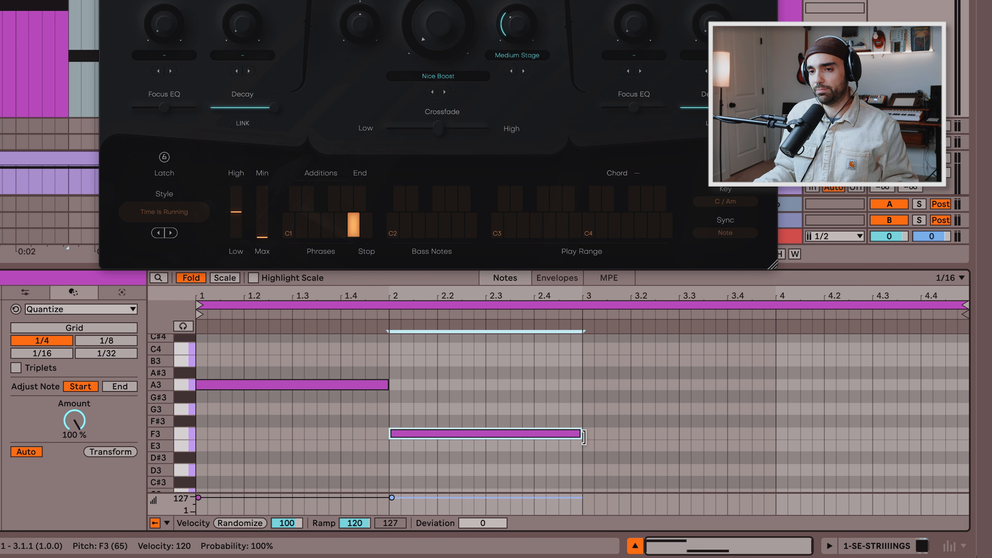
# Step: Play back the two-note pattern and duplicate the A3 and F3 notes into bars 3 and 4
pyautogui.press('space')
pyautogui.scroll(-3, 566, 420)
pyautogui.scroll(-2, 702, 437)
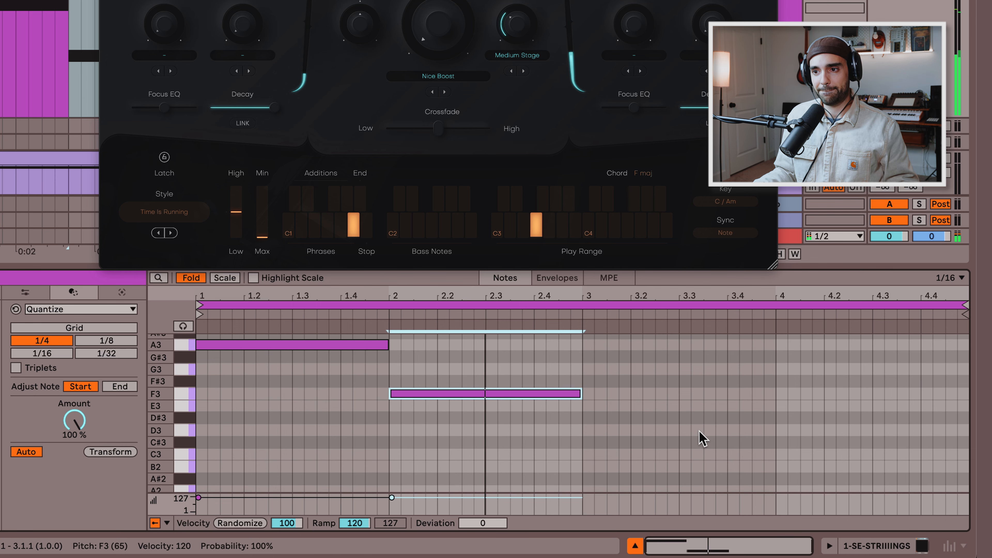
pyautogui.scroll(2, 702, 437)
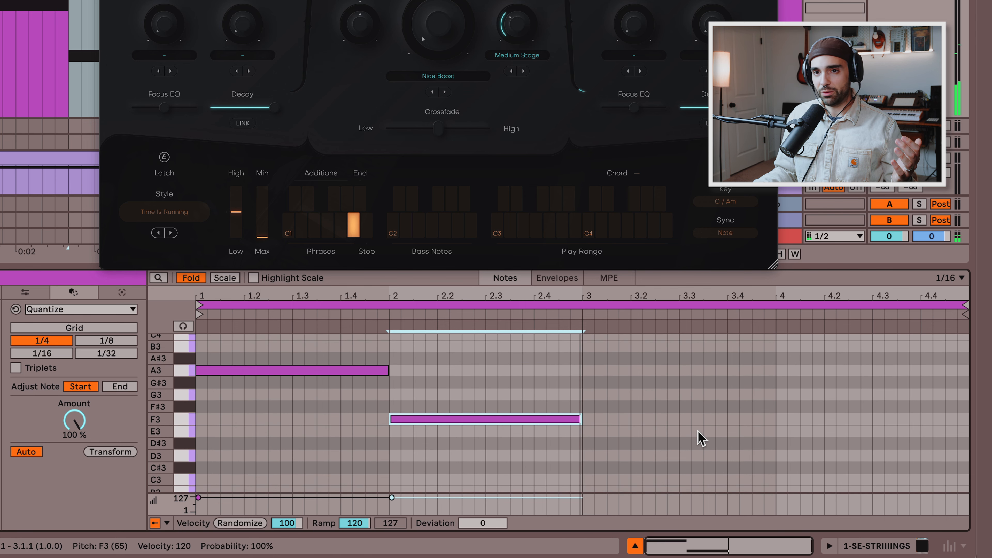
pyautogui.moveTo(472, 350); pyautogui.dragTo(320, 436)
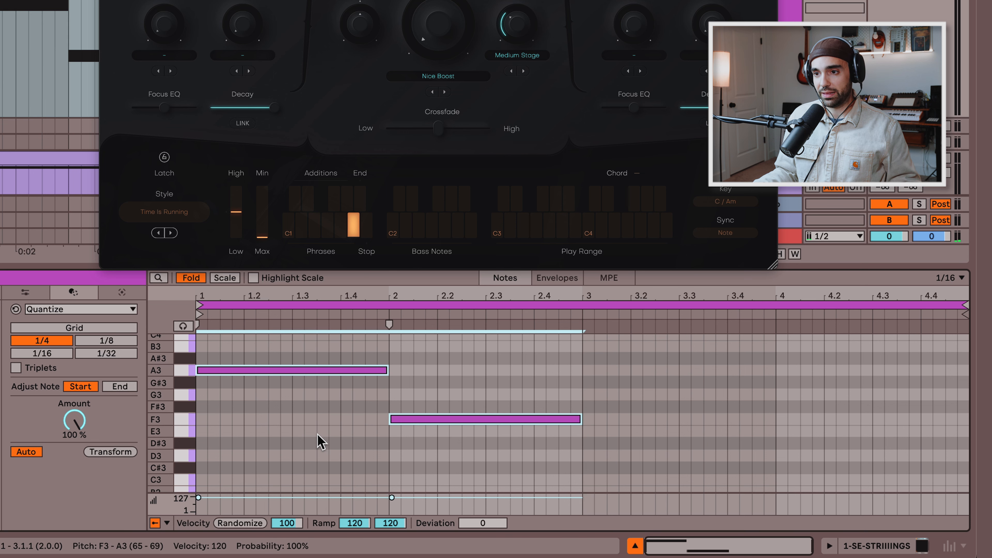
pyautogui.hotkey('ctrl', 'd')
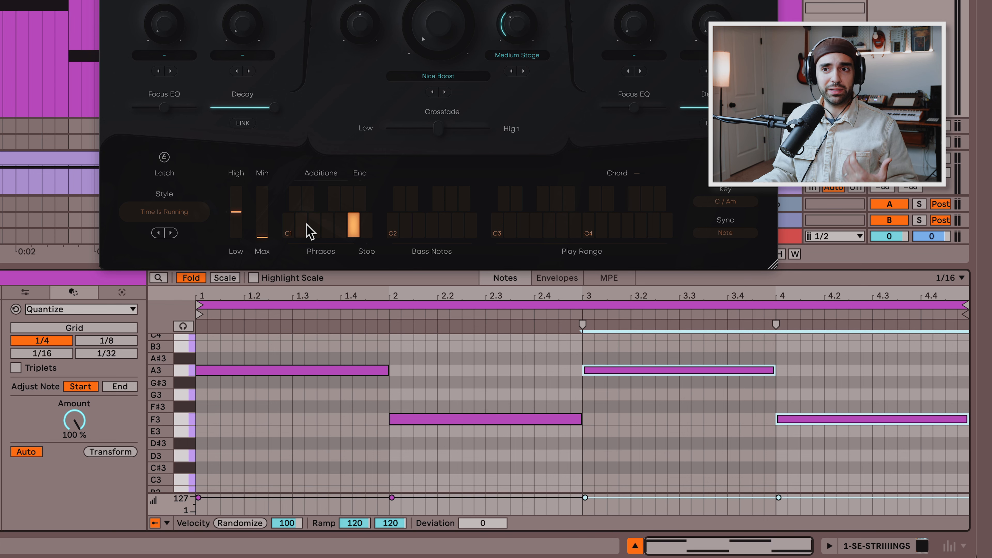
pyautogui.press('space')
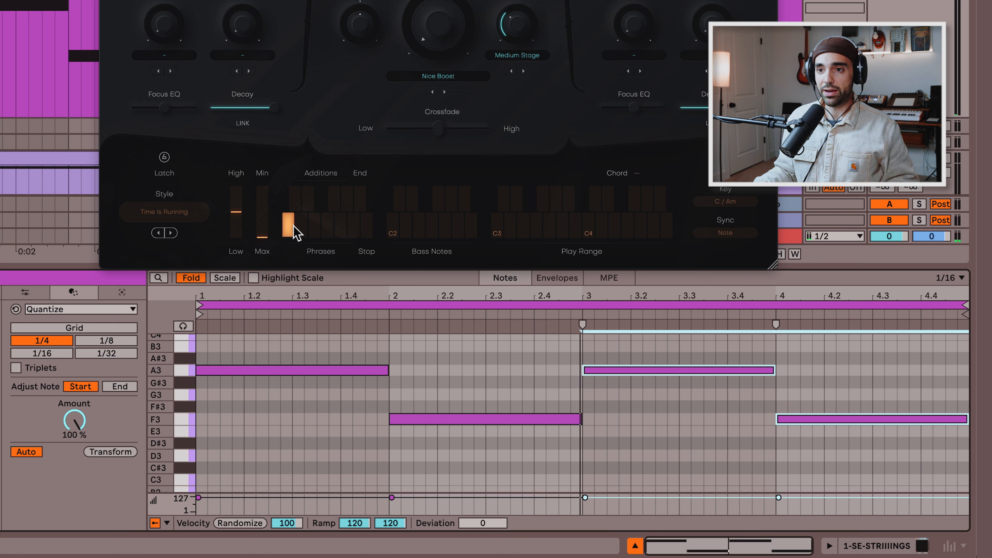
# Step: Audition the phrase keys and enter a one-bar F1 phrase note in bar 1 of the clip
pyautogui.click(341, 230)
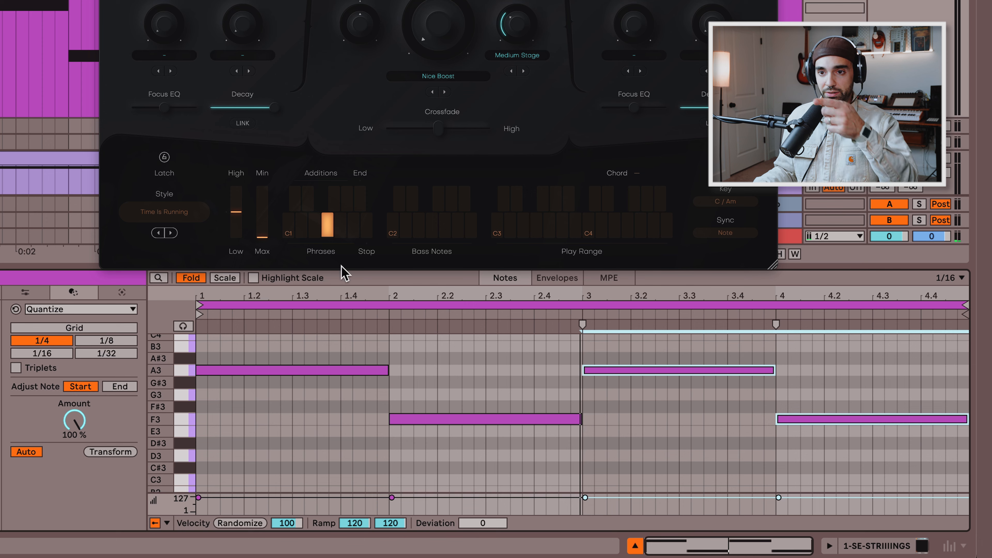
pyautogui.scroll(-5, 338, 399)
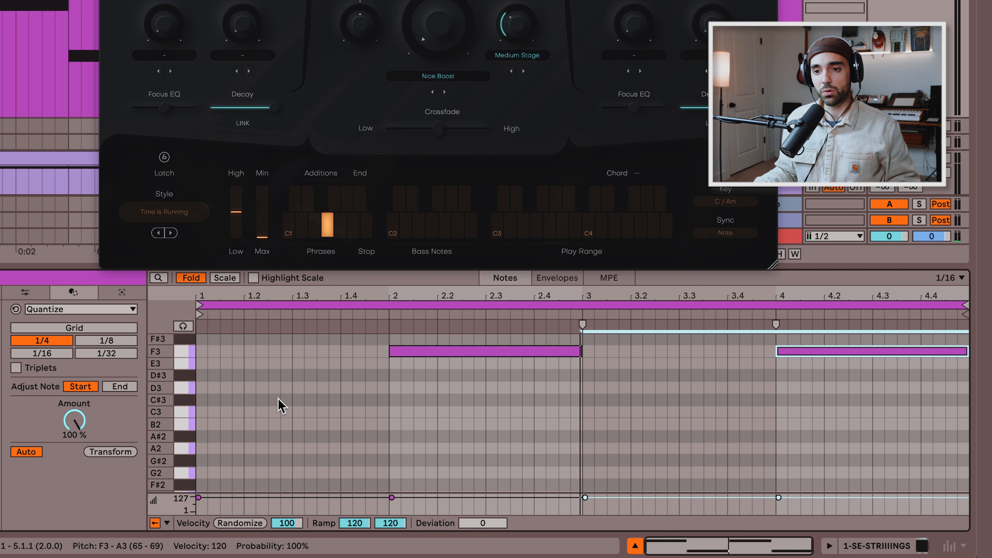
pyautogui.scroll(-12, 278, 404)
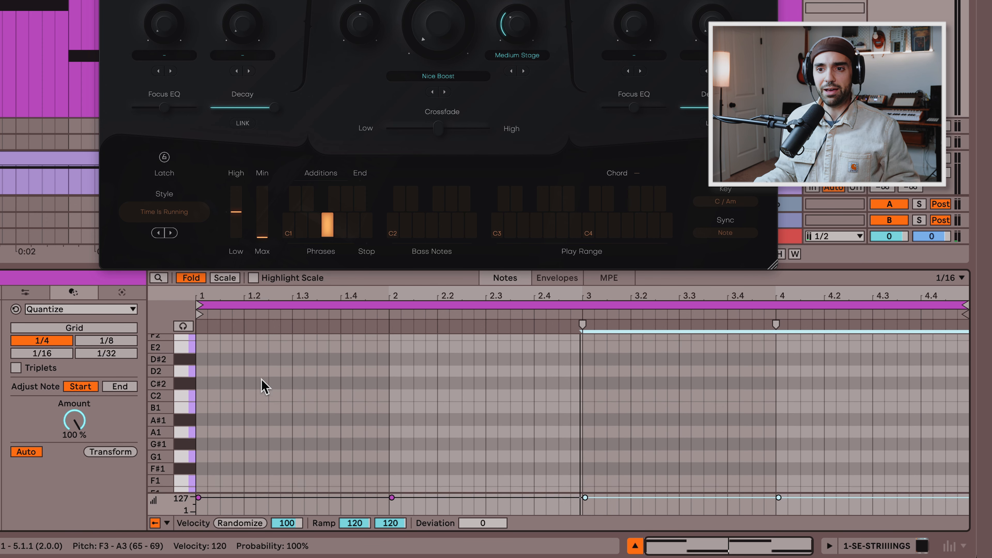
pyautogui.scroll(-4, 263, 386)
pyautogui.moveTo(198, 419); pyautogui.dragTo(388, 419)
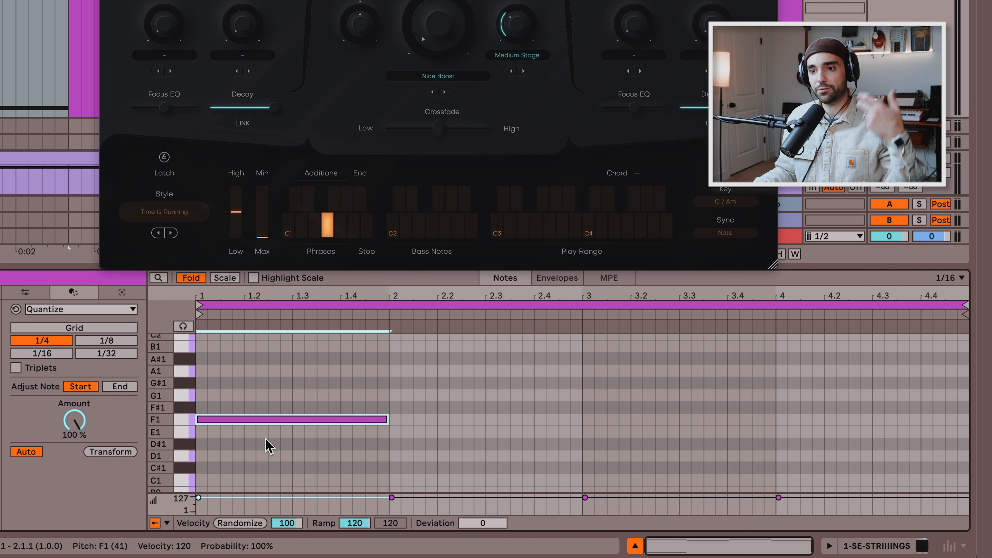
pyautogui.moveTo(390, 423)
pyautogui.mouseDown()
pyautogui.moveTo(237, 422)
pyautogui.moveTo(259, 424)
pyautogui.moveTo(231, 438)
pyautogui.moveTo(390, 439)
pyautogui.mouseUp()
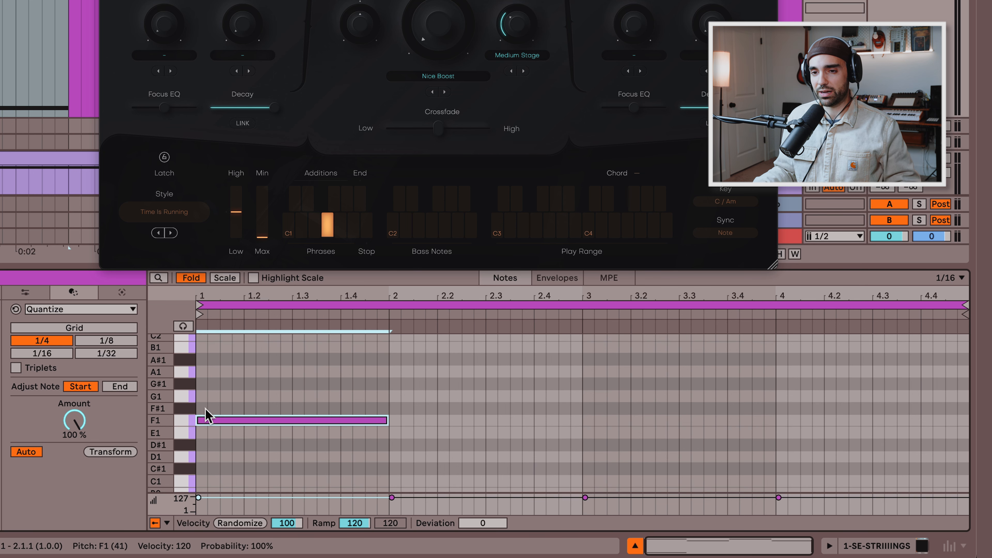
pyautogui.press('space')
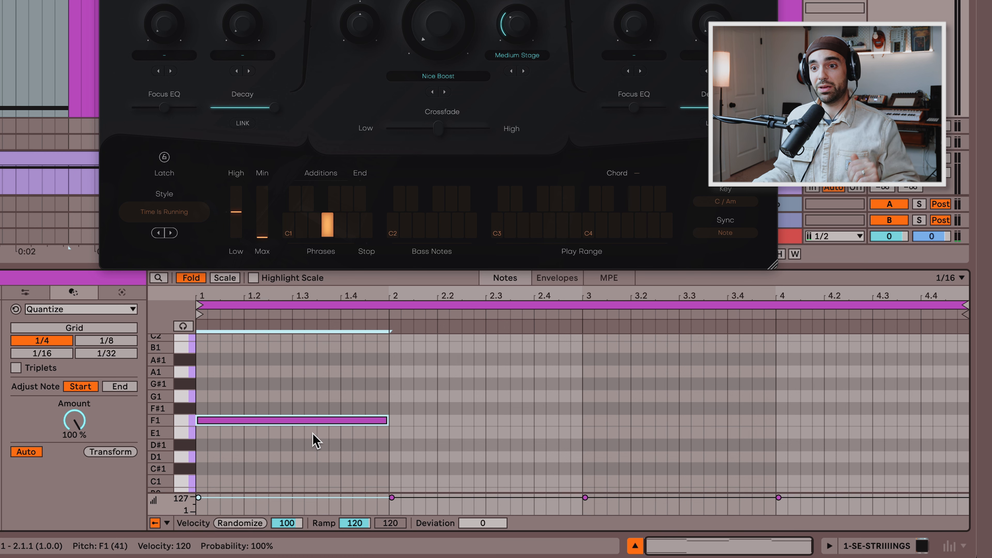
# Step: Add a one-bar G1 phrase note in bar 2 and duplicate the F1 and G1 pair into bars 3 and 4
pyautogui.moveTo(392, 397)
pyautogui.mouseDown()
pyautogui.moveTo(580, 405)
pyautogui.moveTo(584, 414)
pyautogui.mouseUp()
pyautogui.press('space')
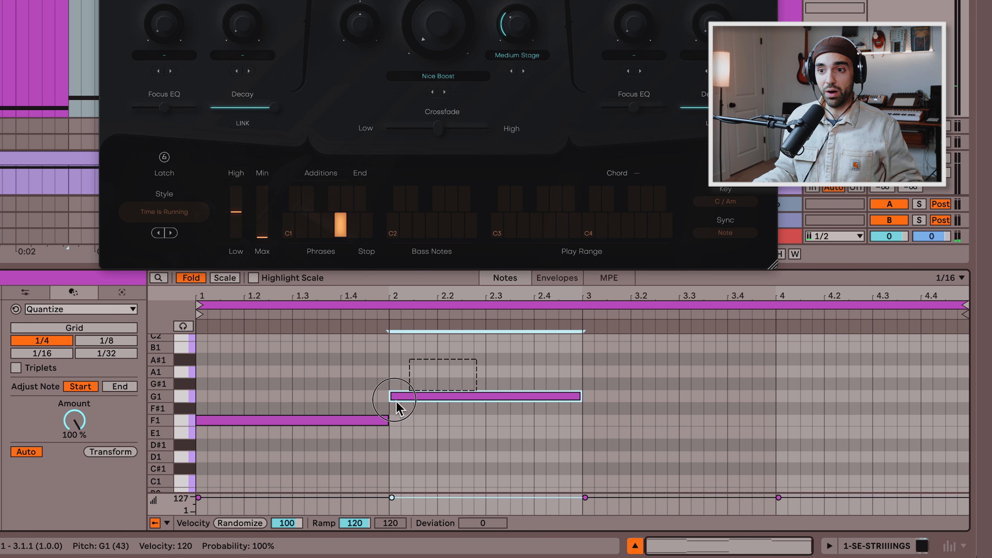
pyautogui.moveTo(396, 401); pyautogui.dragTo(354, 445)
pyautogui.hotkey('ctrl', 'd')
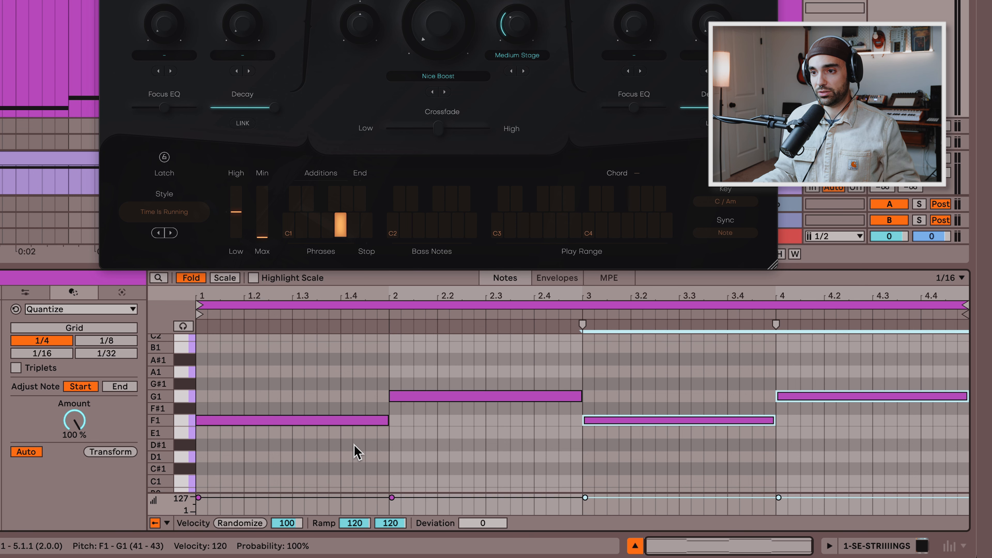
# Step: Play back the phrase changes and raise the phrase note in bar 4 to A1
pyautogui.press('space')
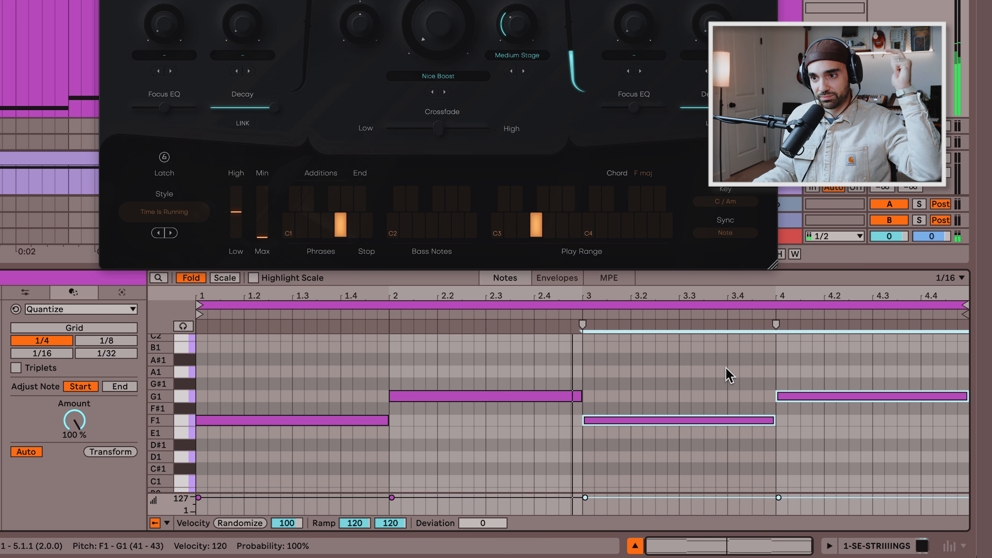
pyautogui.click(828, 381)
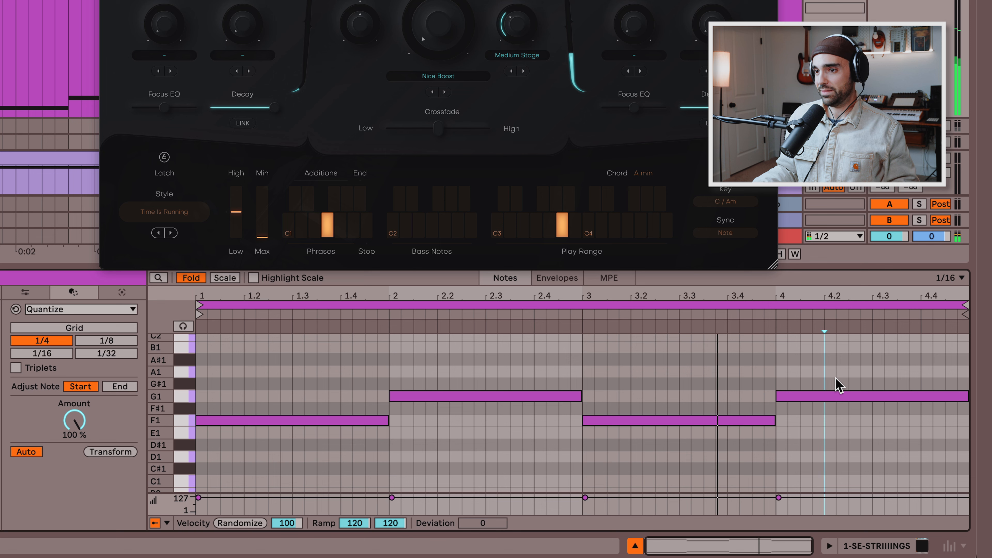
pyautogui.moveTo(835, 394); pyautogui.dragTo(833, 372)
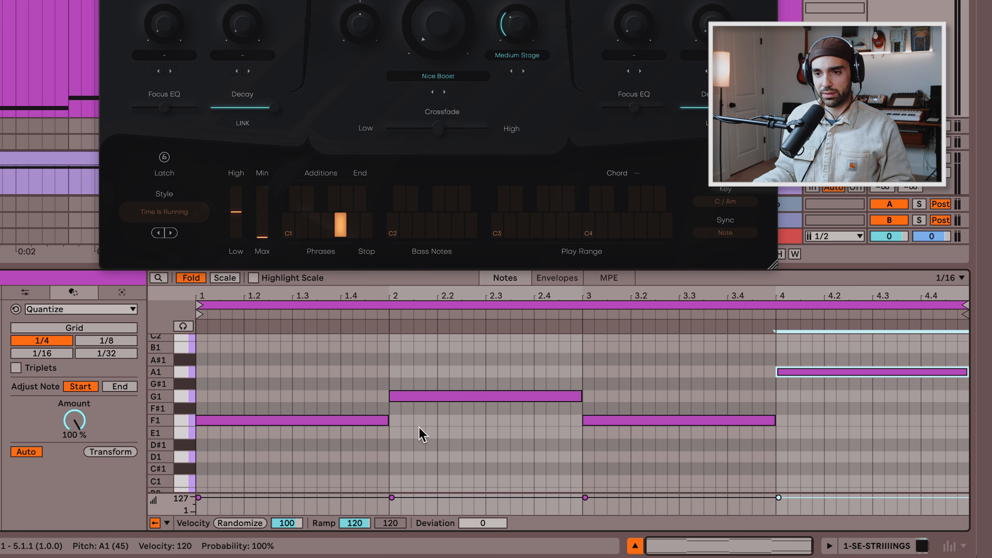
# Step: Add one-bar notes for the additions, F#1 in bar 2 and D#1 in bar 1
pyautogui.doubleClick(393, 409)
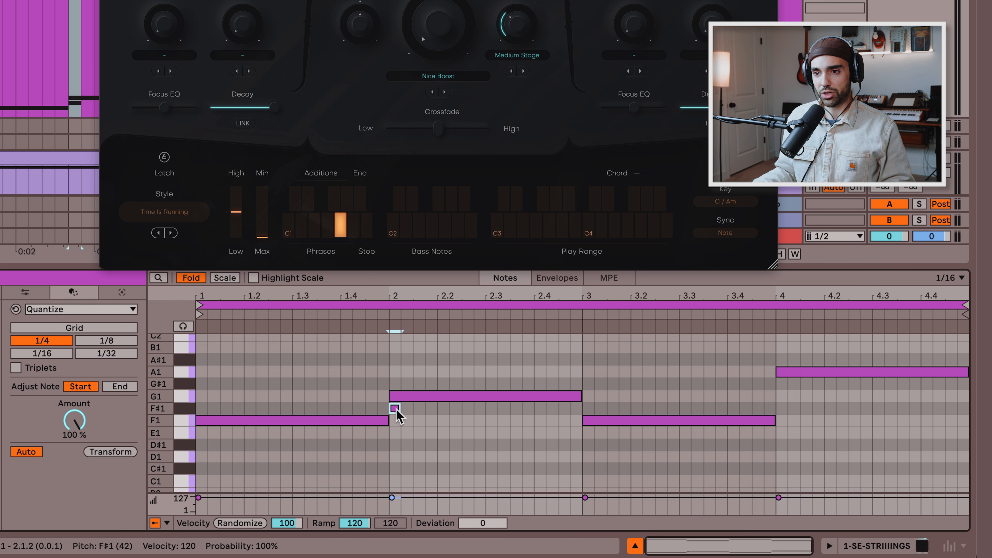
pyautogui.moveTo(407, 410); pyautogui.dragTo(582, 426)
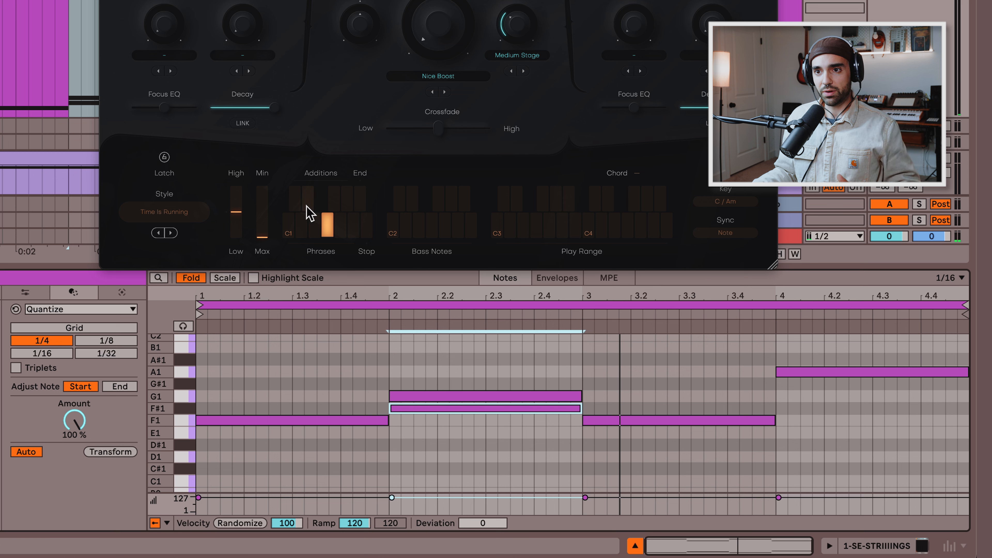
pyautogui.doubleClick(202, 446)
pyautogui.moveTo(208, 445); pyautogui.dragTo(389, 454)
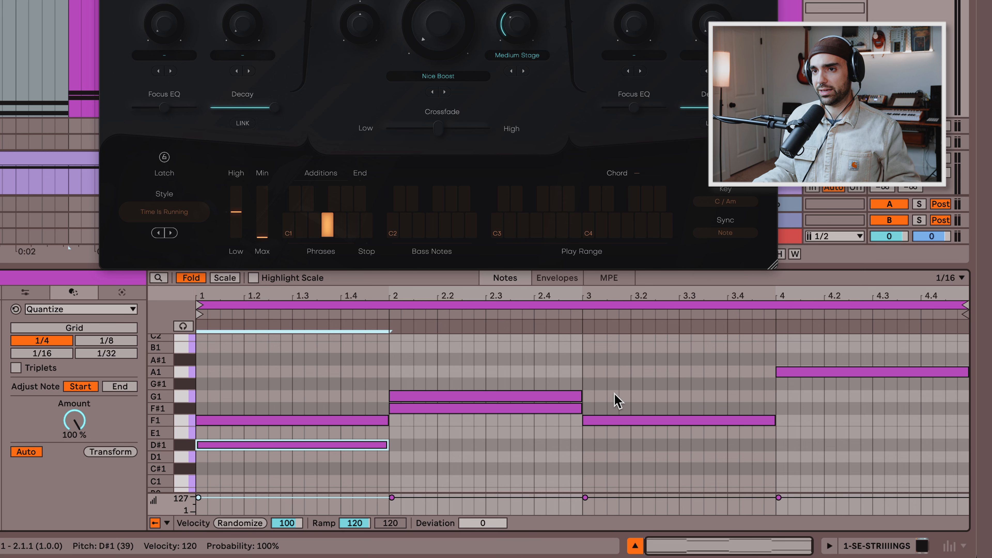
# Step: Lengthen the F#1 addition note to span bars 2 and 3, checking it in playback
pyautogui.moveTo(583, 413); pyautogui.dragTo(966, 416)
pyautogui.press('space')
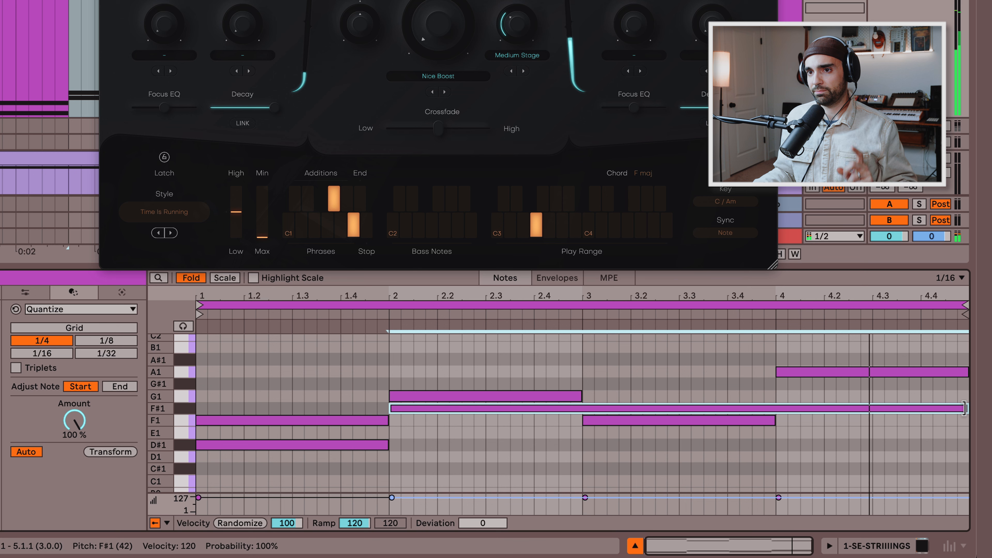
pyautogui.press('space')
pyautogui.moveTo(963, 409); pyautogui.dragTo(782, 425)
# Step: Duplicate the F#1 note, trim the copy to bar 4, raise it to G#1, and play back the clip
pyautogui.hotkey('ctrl', 'd')
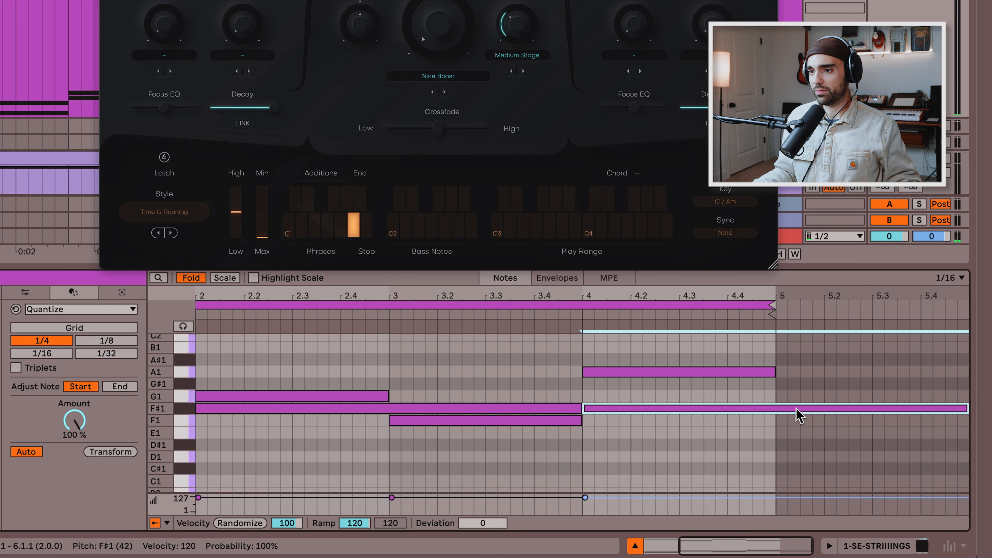
pyautogui.moveTo(967, 408); pyautogui.dragTo(775, 409)
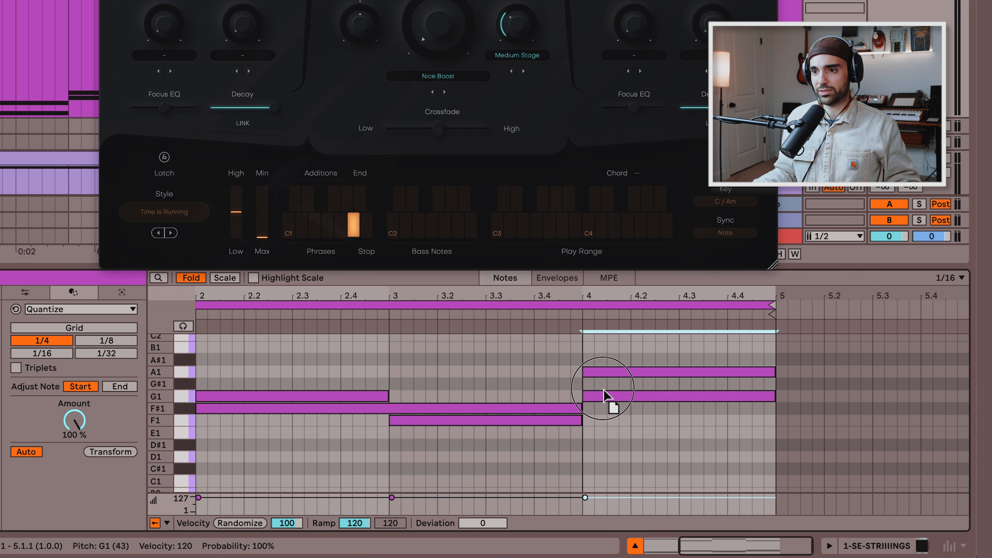
pyautogui.moveTo(609, 407); pyautogui.dragTo(605, 383)
pyautogui.press('space')
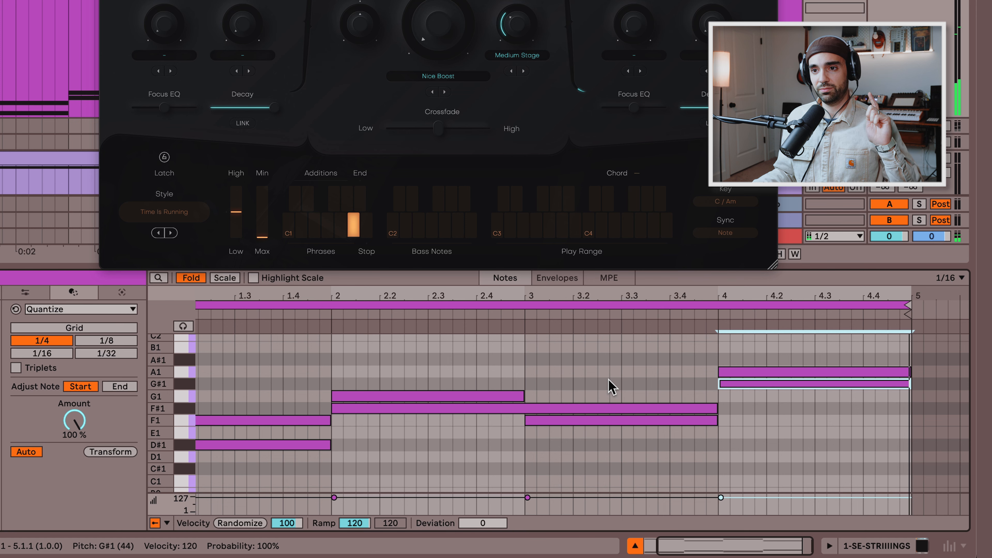
pyautogui.hscroll(-2, 609, 379)
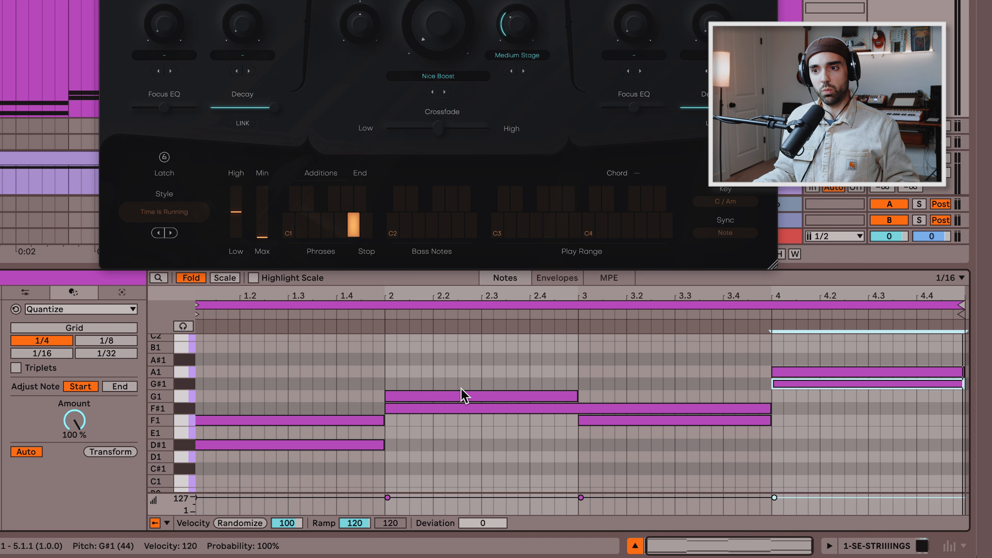
pyautogui.scroll(1, 477, 422)
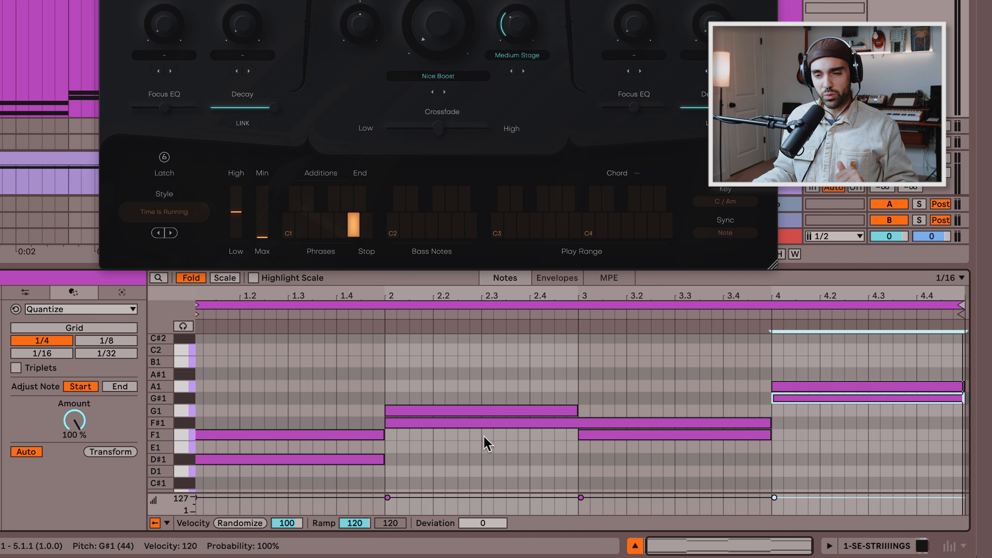
# Step: Add a one-beat B1 stop note on the last beat of bar 2 and play back the clip
pyautogui.doubleClick(488, 363)
pyautogui.moveTo(493, 361); pyautogui.dragTo(573, 362)
pyautogui.press('space')
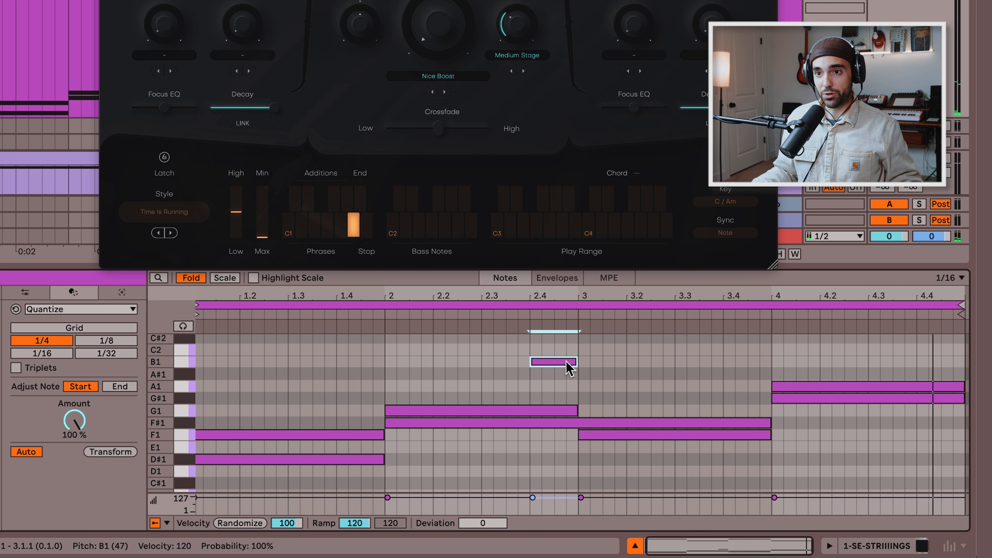
# Step: Duplicate the B1 note, move the copy to the last beat of bar 4 at A#1, and play back the clip
pyautogui.hotkey('ctrl', 'd')
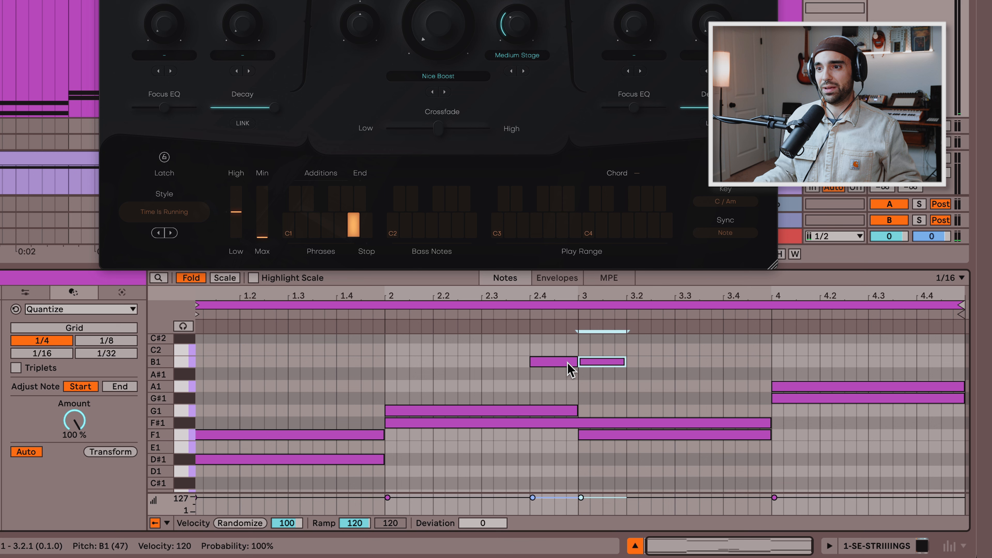
pyautogui.moveTo(594, 365); pyautogui.dragTo(931, 376)
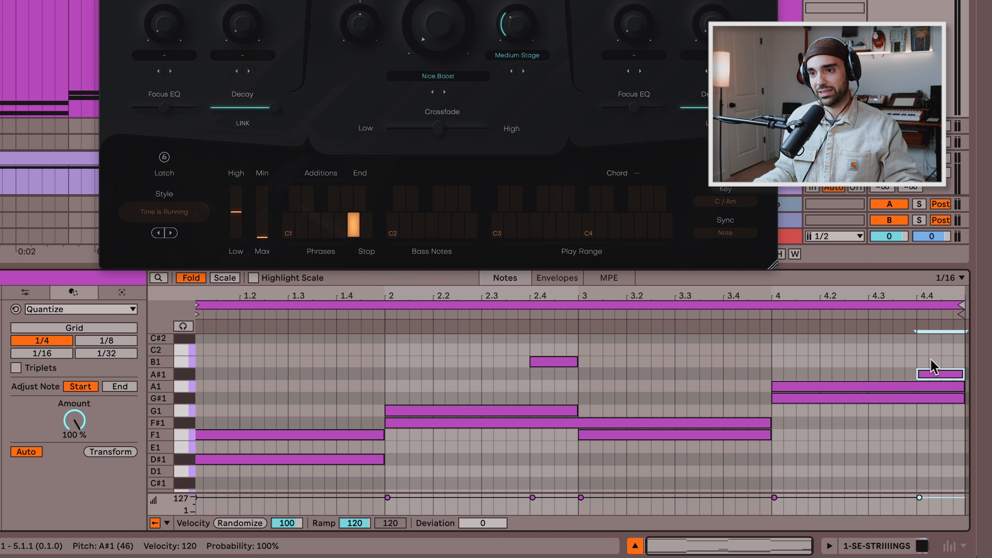
pyautogui.press('space')
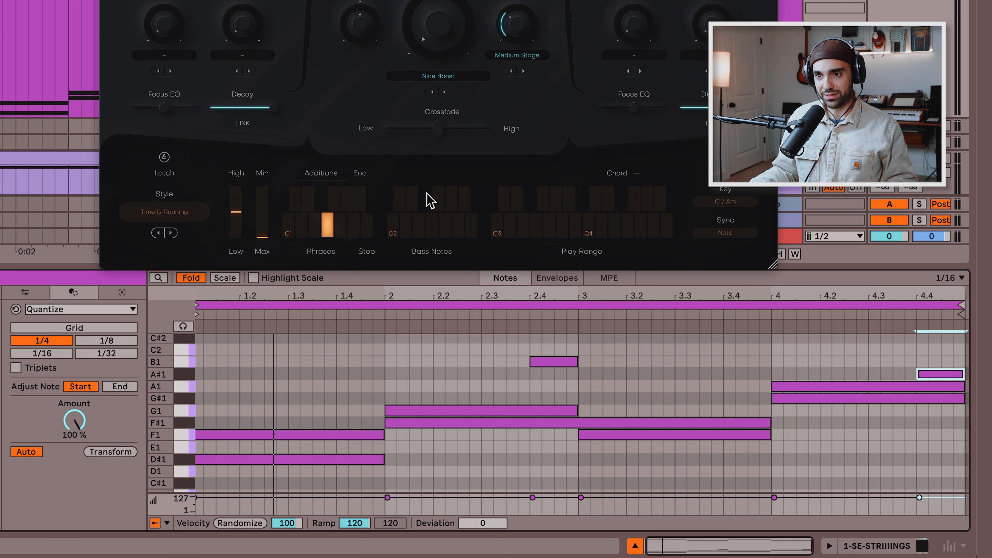
# Step: Add a one-bar E2 bass note across bar 1 and listen to it in playback
pyautogui.scroll(4, 438, 392)
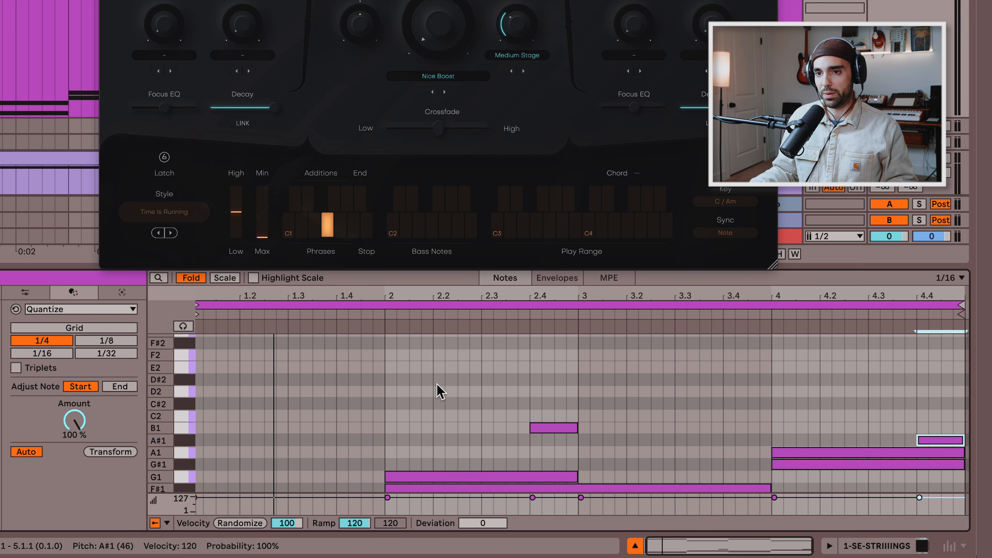
pyautogui.scroll(1, 439, 392)
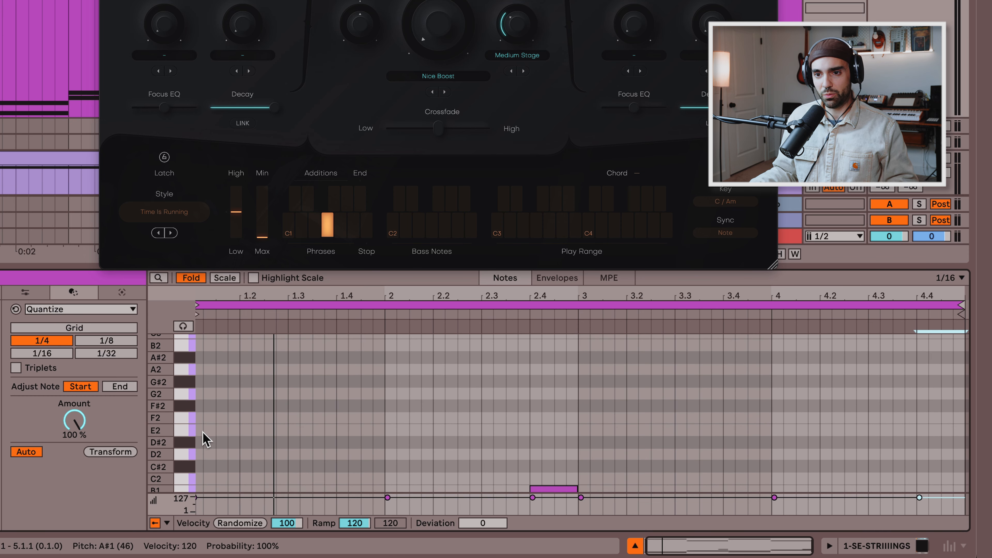
pyautogui.doubleClick(203, 433)
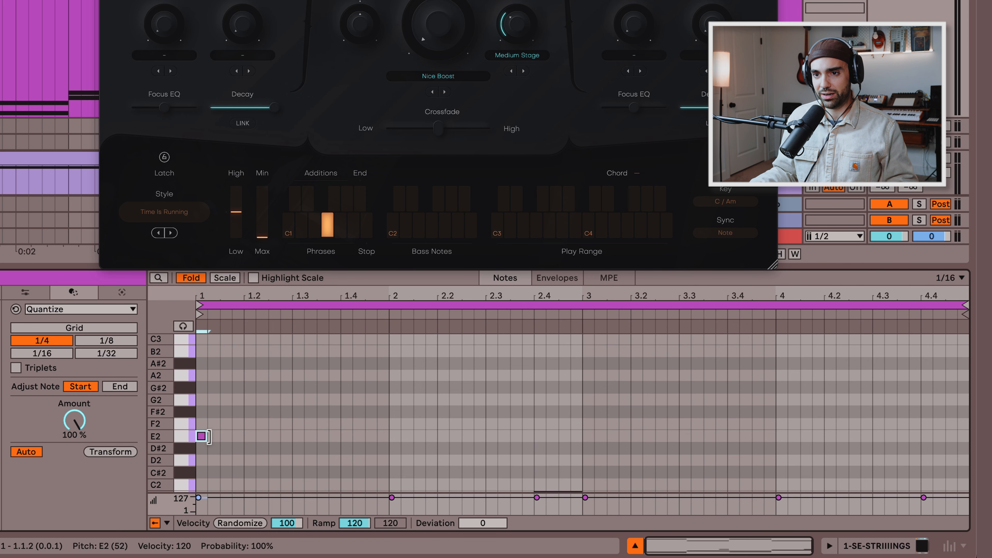
pyautogui.moveTo(207, 435); pyautogui.dragTo(392, 434)
pyautogui.press('space')
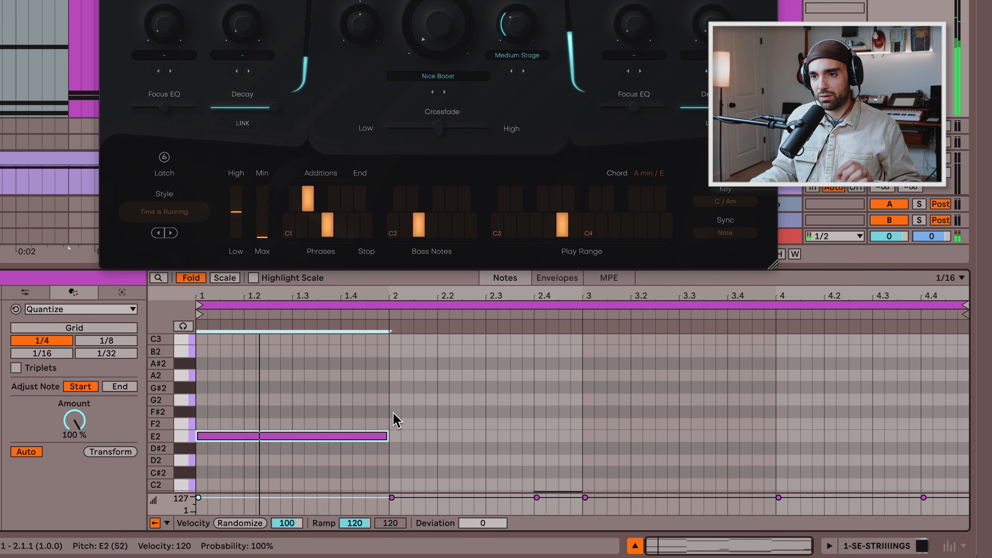
pyautogui.press('space')
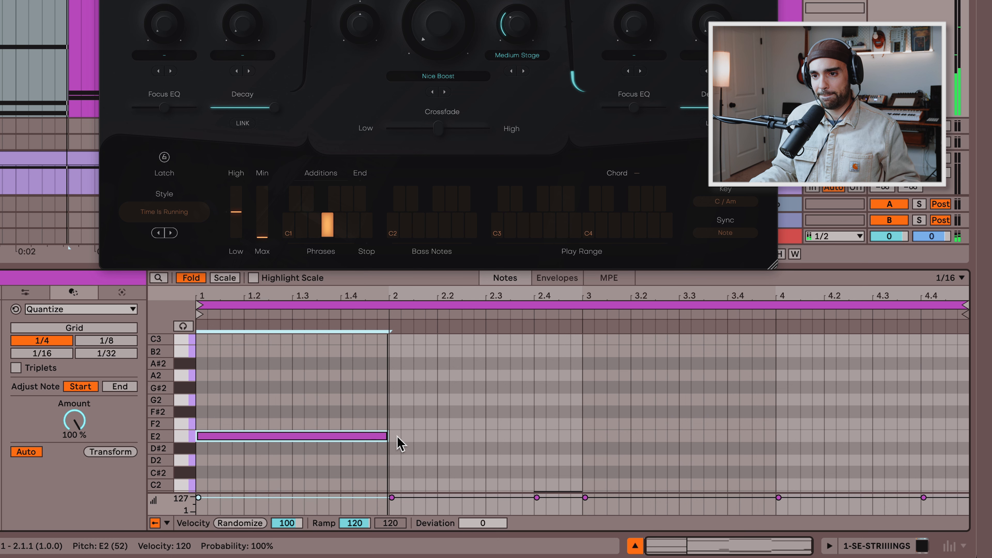
pyautogui.press('space')
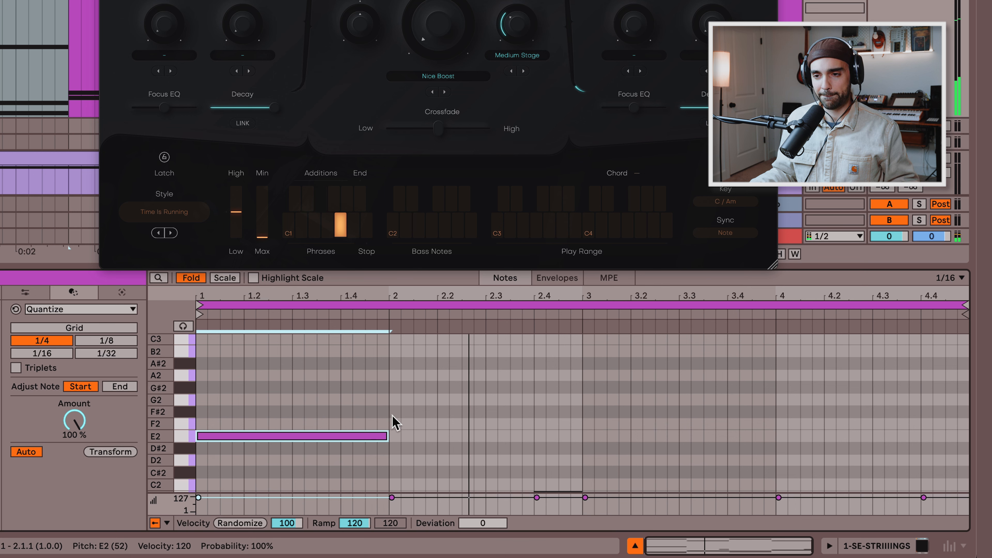
# Step: Add a one-bar D2 bass note across bar 2 and play back the clip
pyautogui.click(391, 463)
pyautogui.doubleClick(396, 461)
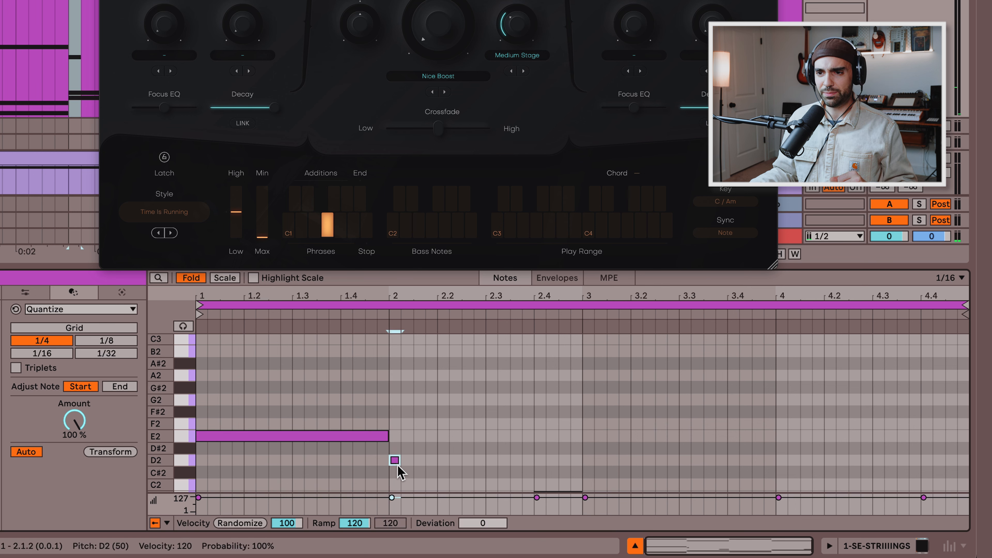
pyautogui.moveTo(400, 463); pyautogui.dragTo(581, 475)
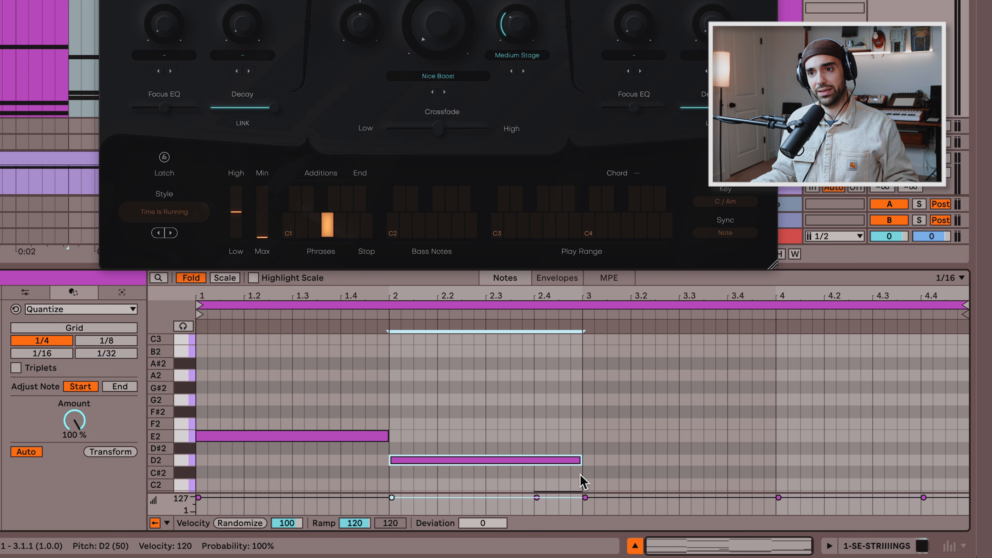
pyautogui.press('space')
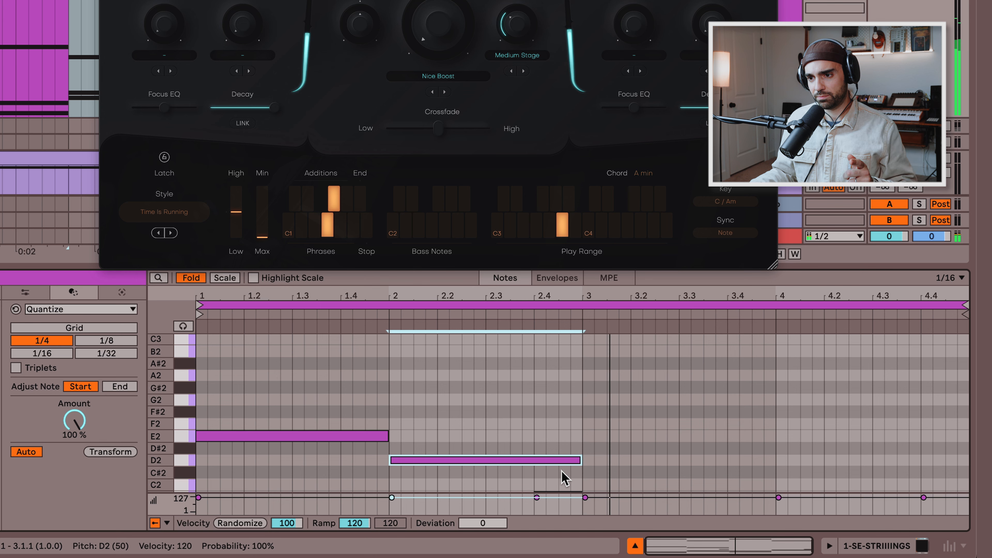
# Step: Add a one-bar E2 bass note across bar 3 and play back the clip
pyautogui.scroll(-3, 524, 389)
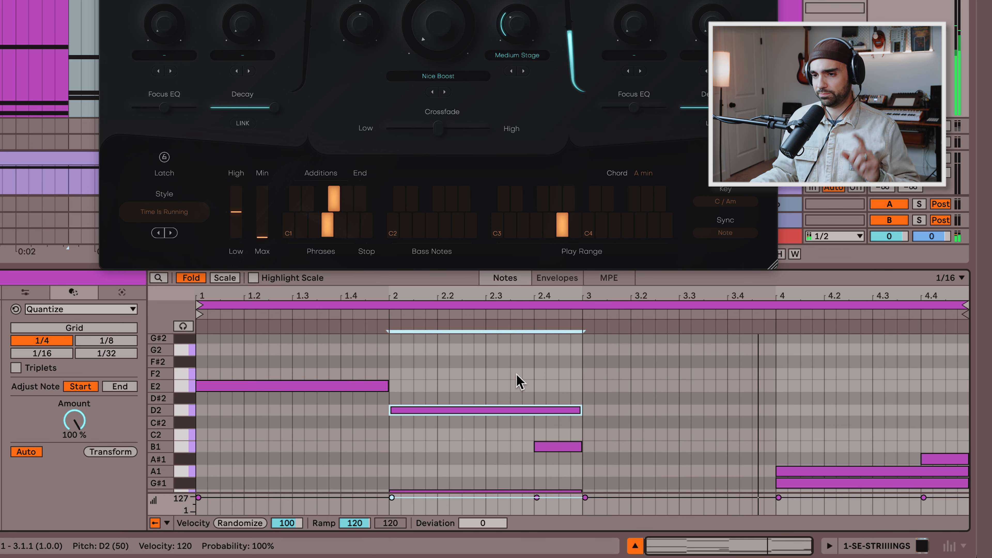
pyautogui.moveTo(546, 377); pyautogui.dragTo(437, 373)
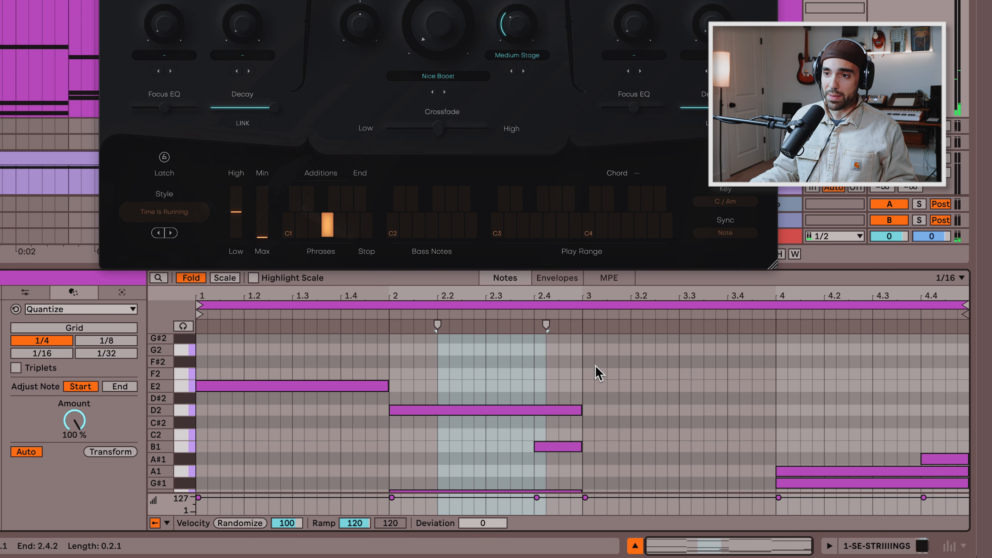
pyautogui.click(755, 379)
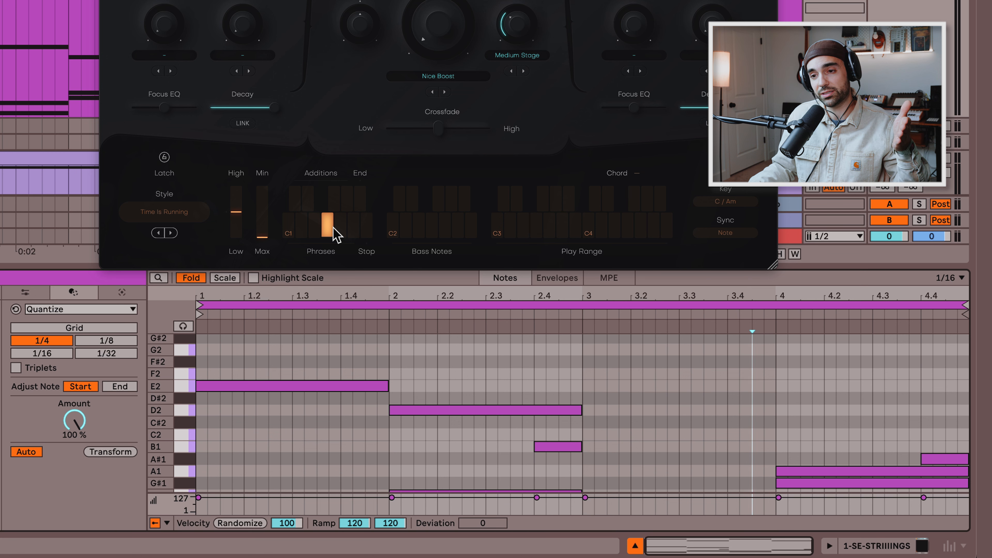
pyautogui.scroll(1, 638, 417)
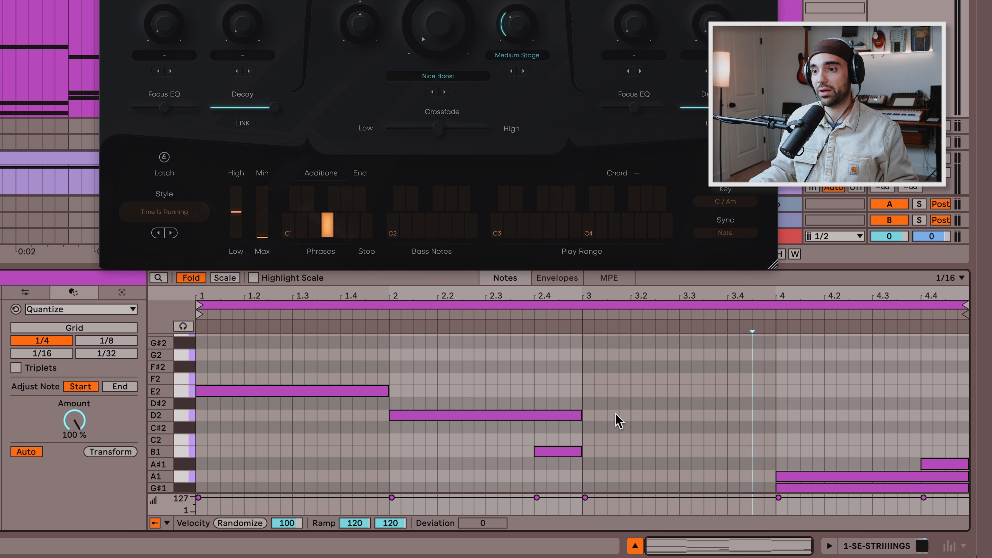
pyautogui.press('space')
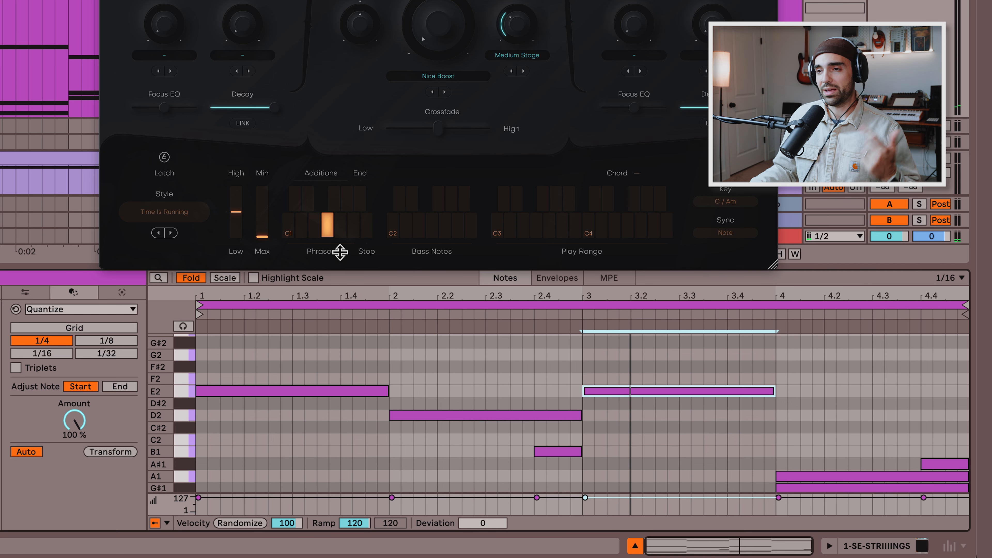
# Step: Show the clip's MIDI Ctrl envelope for 1: Modulation Wheel
pyautogui.click(554, 279)
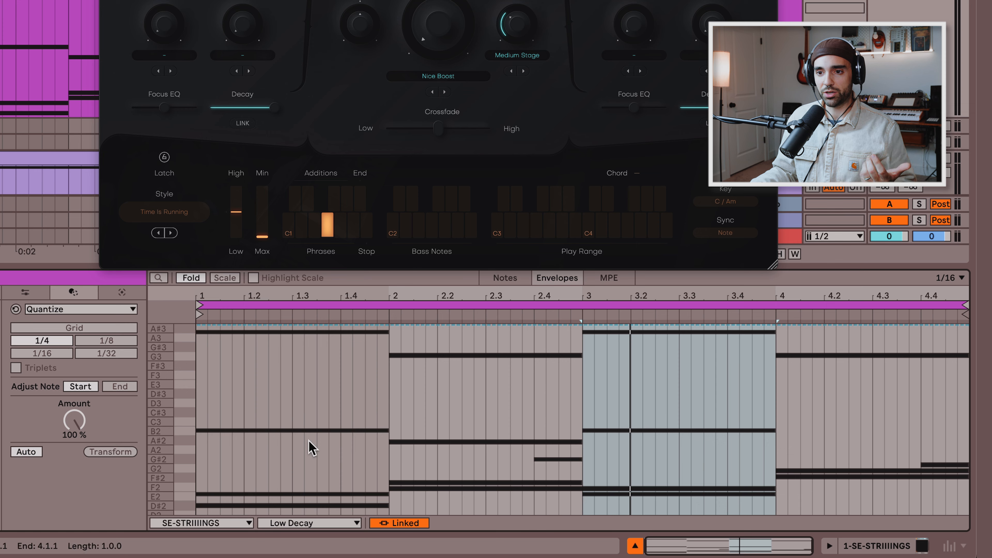
pyautogui.click(269, 524)
pyautogui.click(238, 523)
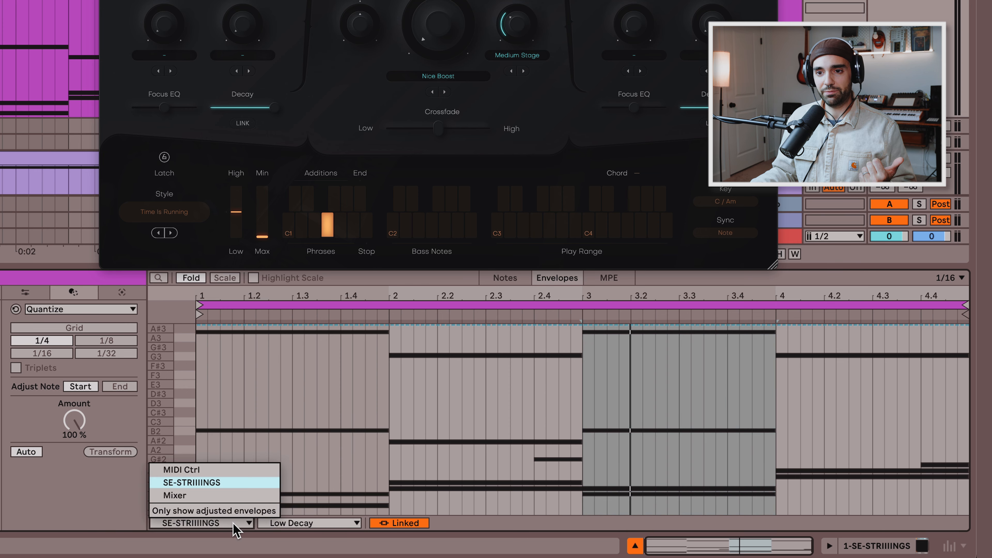
pyautogui.click(219, 471)
pyautogui.click(292, 523)
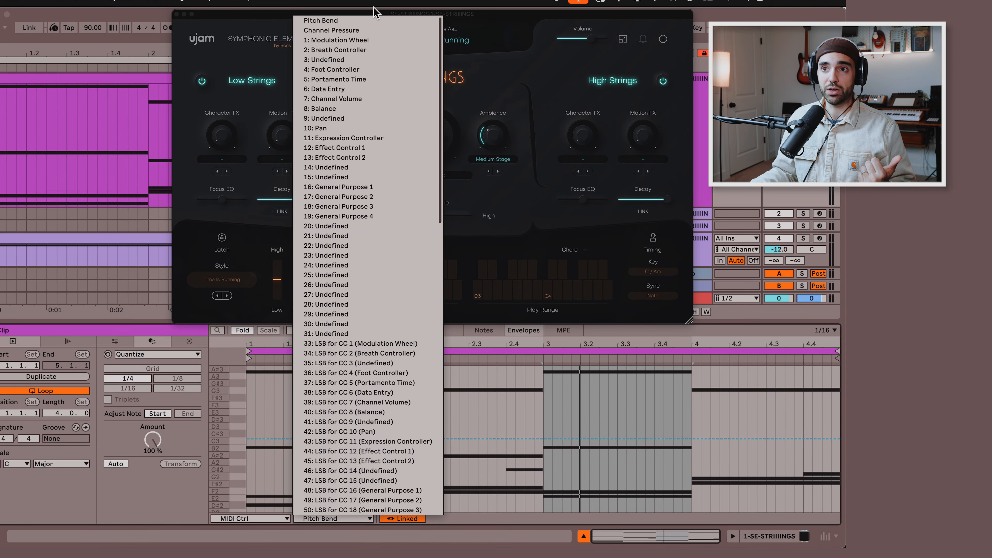
pyautogui.click(372, 41)
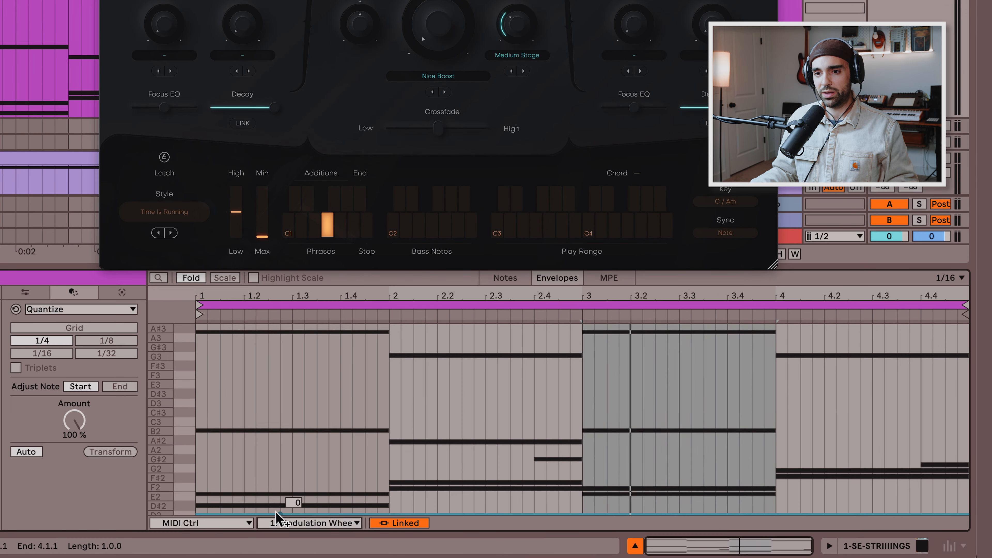
# Step: Draw a modulation wheel envelope falling from 127 to 0 across bar 1 and rising to 127 across bar 2, then play it back
pyautogui.moveTo(353, 512); pyautogui.dragTo(196, 325)
pyautogui.moveTo(387, 325); pyautogui.dragTo(389, 514)
pyautogui.moveTo(582, 513); pyautogui.dragTo(582, 325)
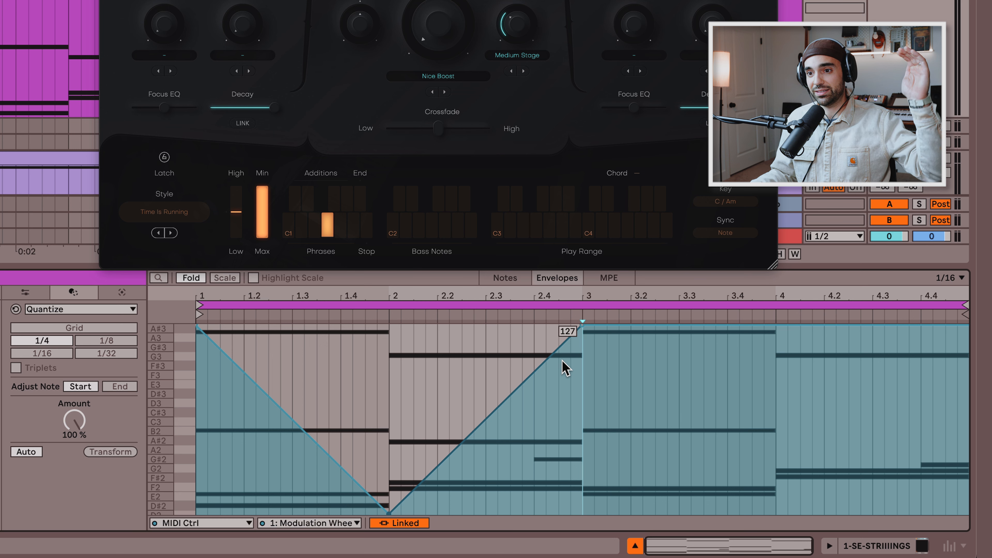
pyautogui.press('space')
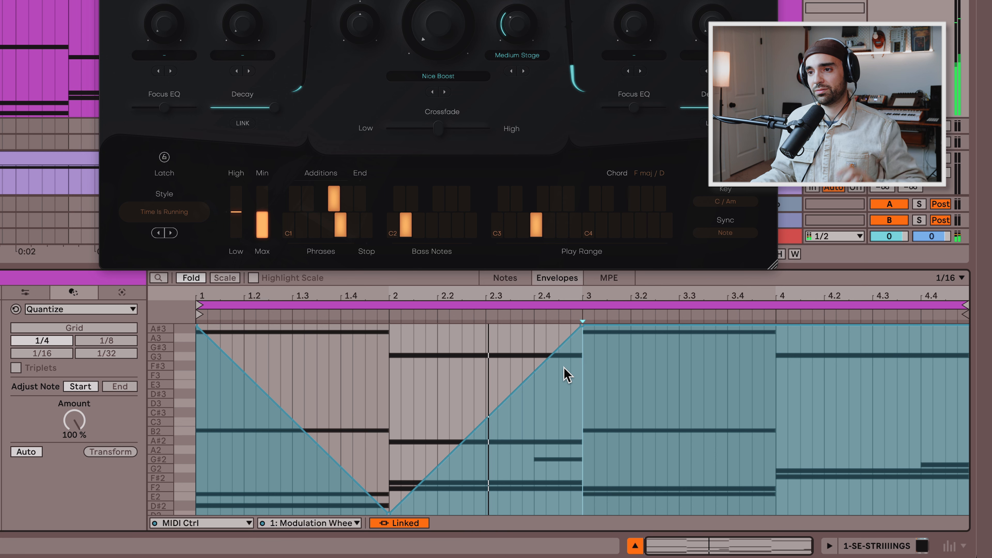
pyautogui.press('space')
# Step: Shape the modulation envelope with a deep dip in the middle of bar 3 and a shallower dip in bar 4
pyautogui.click(680, 325)
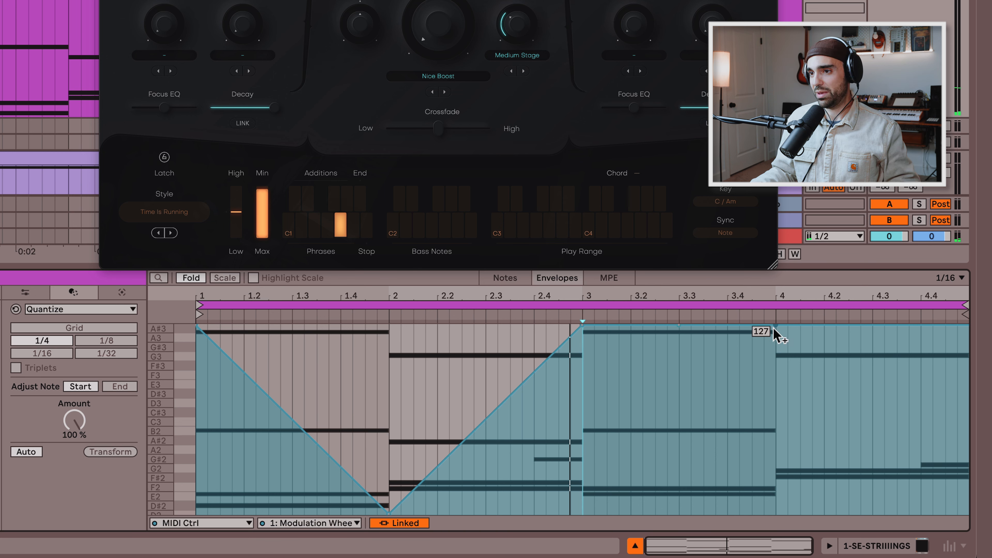
pyautogui.moveTo(680, 327); pyautogui.dragTo(680, 511)
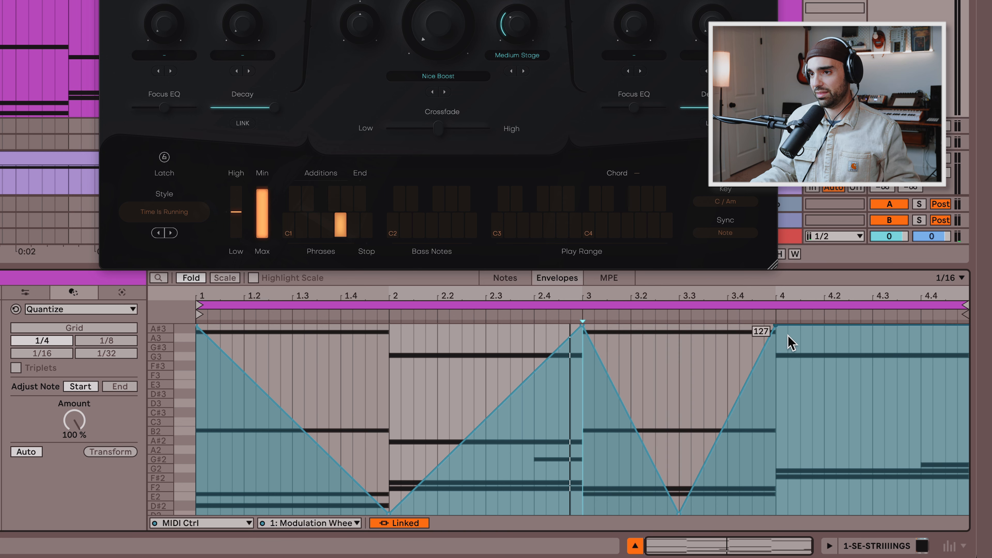
pyautogui.moveTo(848, 329); pyautogui.dragTo(849, 462)
pyautogui.moveTo(957, 463); pyautogui.dragTo(921, 326)
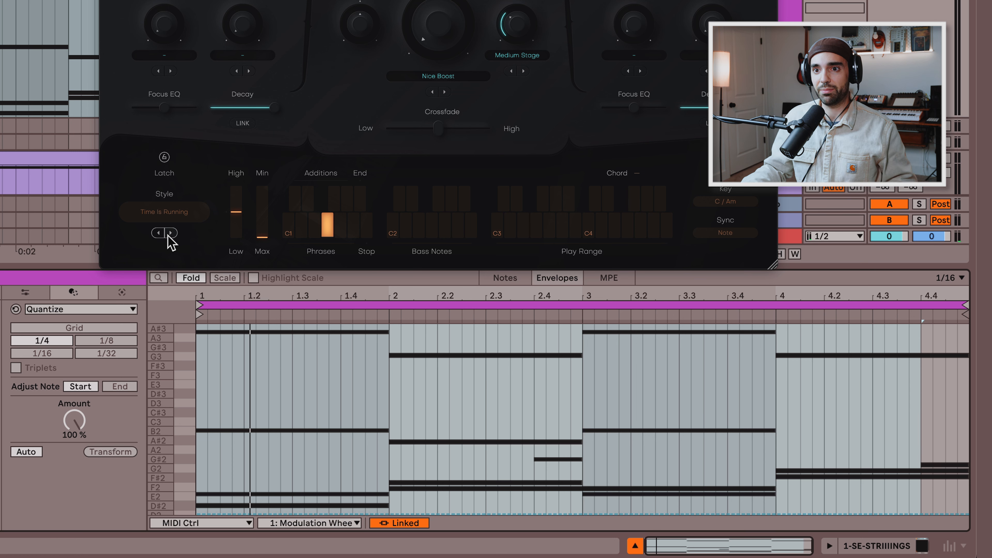
# Step: Audition the Wake Up, Big Section Riff and Full Section Riff styles during playback, then choose Gather The Troops
pyautogui.moveTo(236, 213)
pyautogui.mouseDown()
pyautogui.moveTo(237, 226)
pyautogui.moveTo(238, 216)
pyautogui.mouseUp()
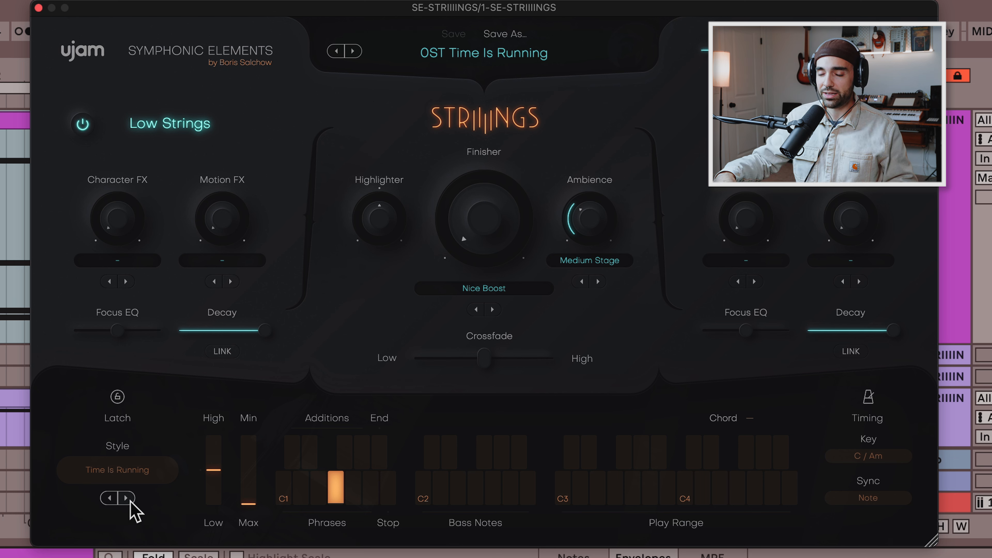
pyautogui.press('space')
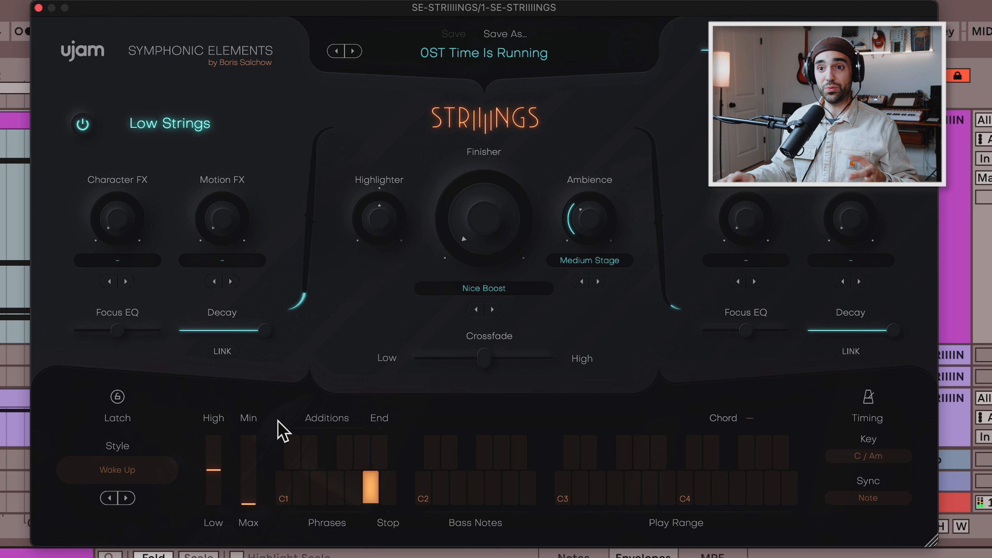
pyautogui.click(126, 497)
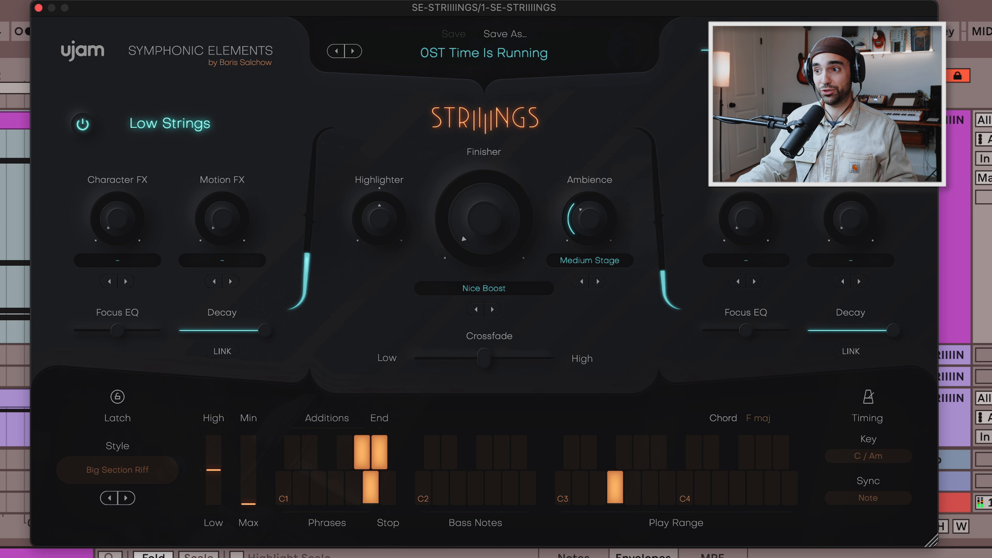
pyautogui.click(132, 499)
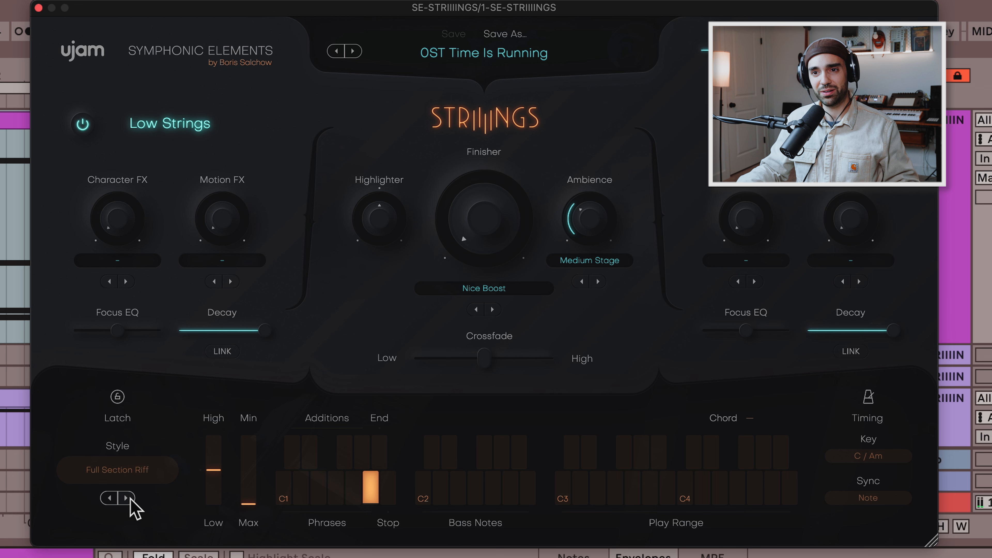
pyautogui.click(110, 498)
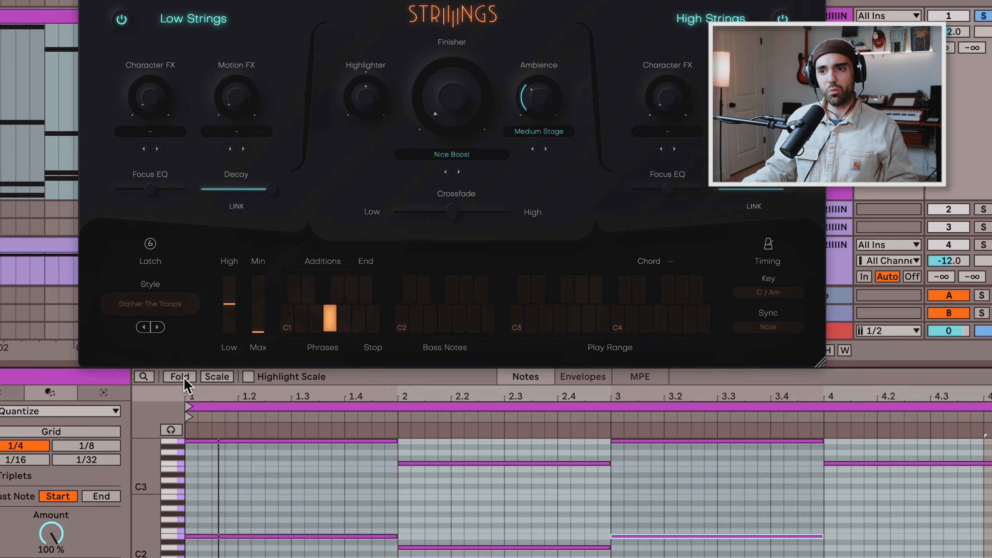
# Step: Fold the clip's note display to the used pitches and look over the phrase, addition and bass notes
pyautogui.click(156, 557)
pyautogui.scroll(1, 323, 306)
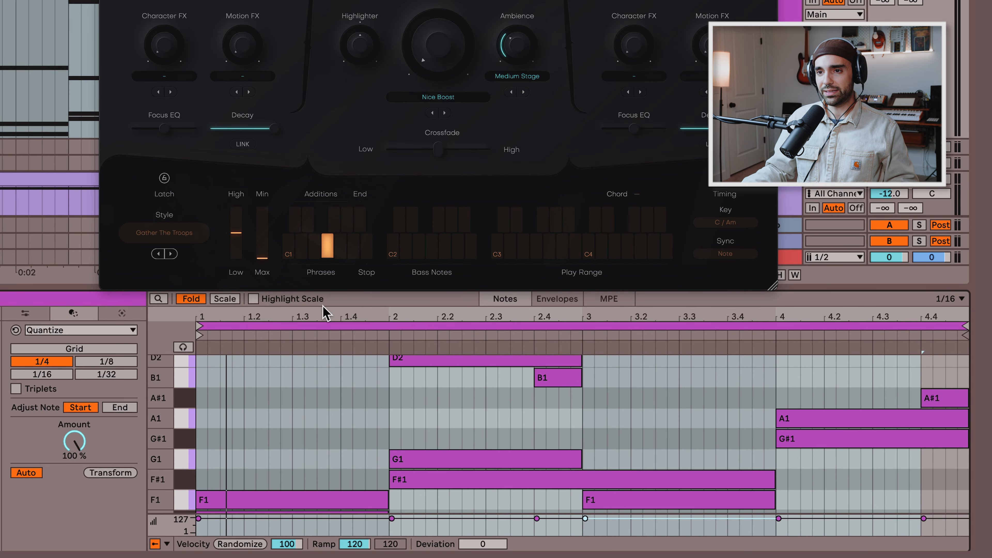
pyautogui.scroll(-1, 329, 410)
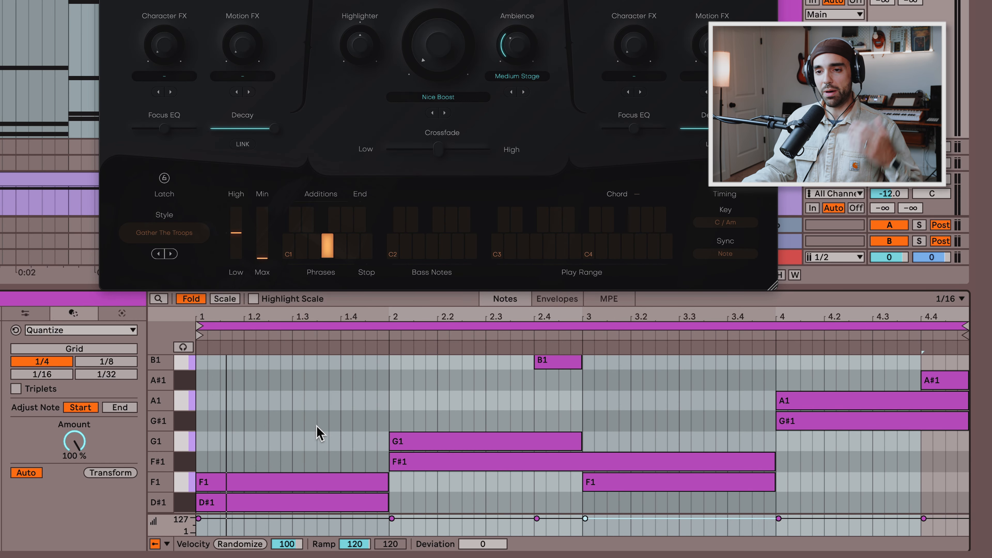
pyautogui.scroll(4, 318, 442)
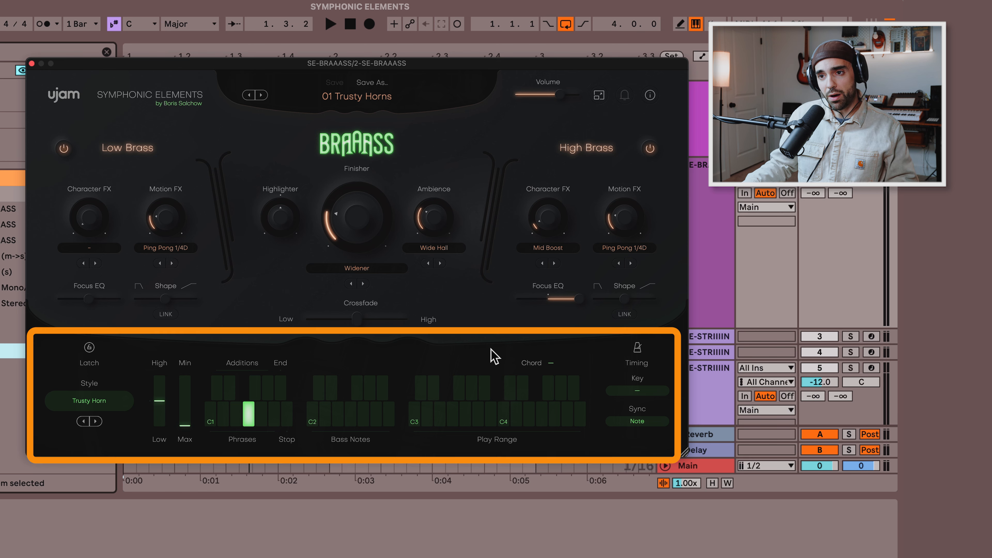
# Step: Set the BRAAASS plug-in's key to C maj (A min)
pyautogui.click(639, 391)
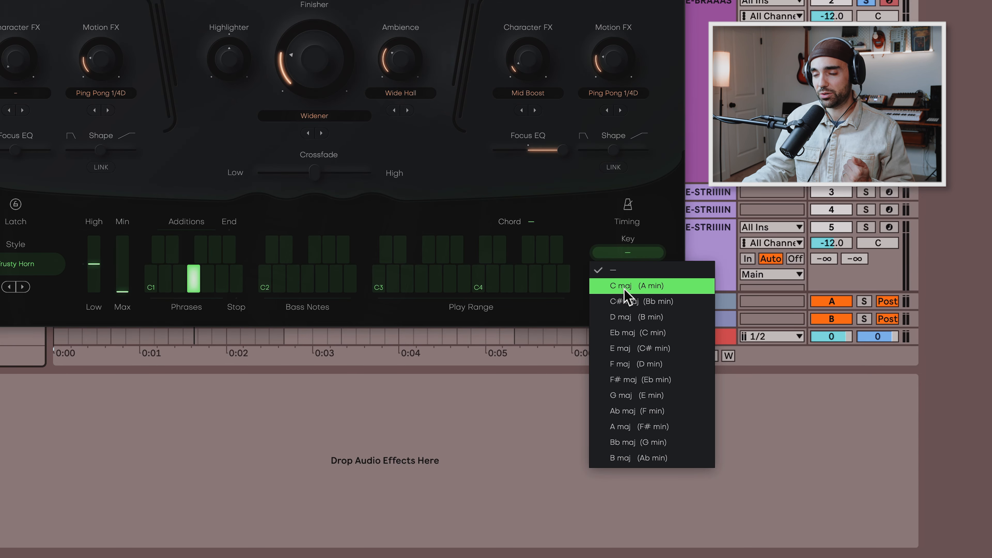
pyautogui.click(632, 338)
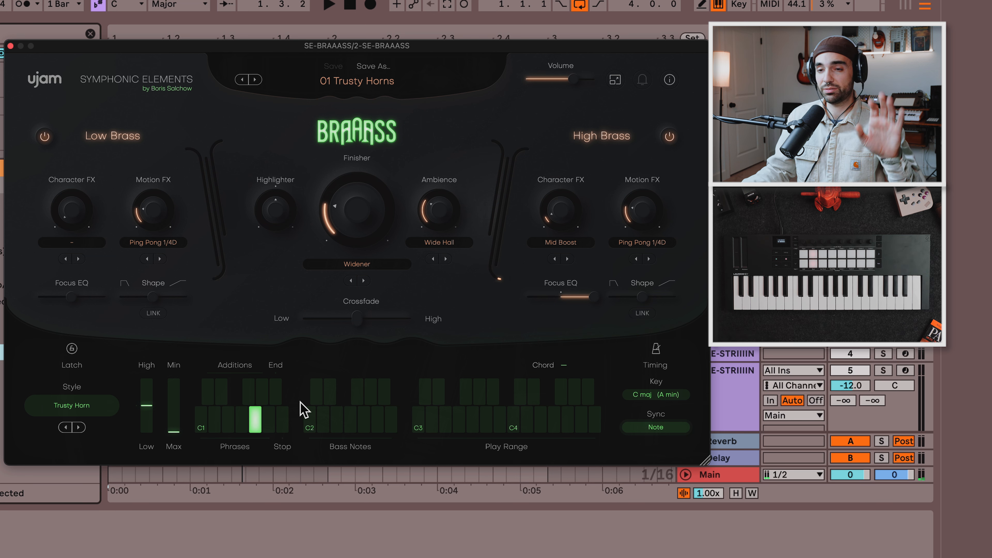
# Step: Audition brass chords with the Trusty Horn and Majestic Melody styles, and choose Horn Motive Combo
pyautogui.click(150, 422)
pyautogui.moveTo(173, 428); pyautogui.dragTo(195, 449)
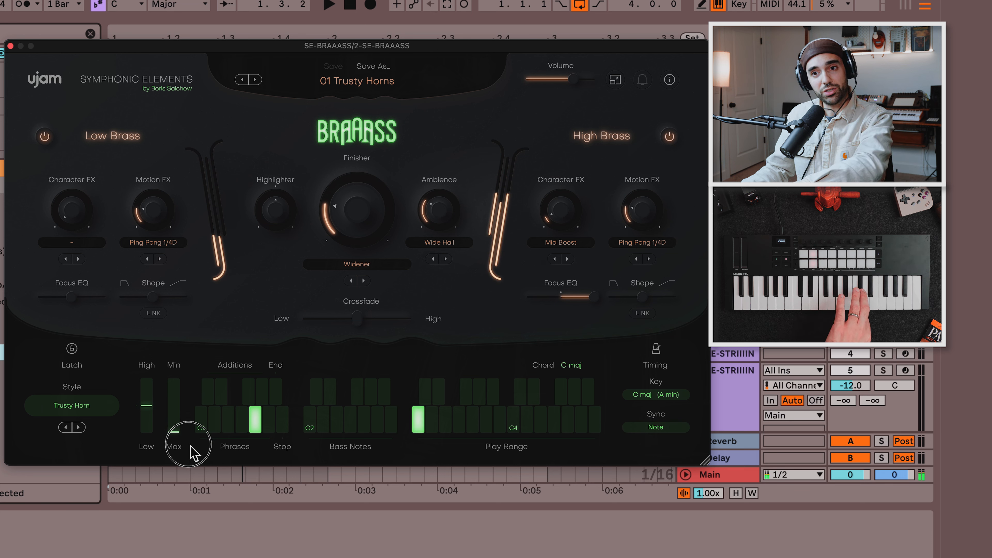
pyautogui.click(79, 428)
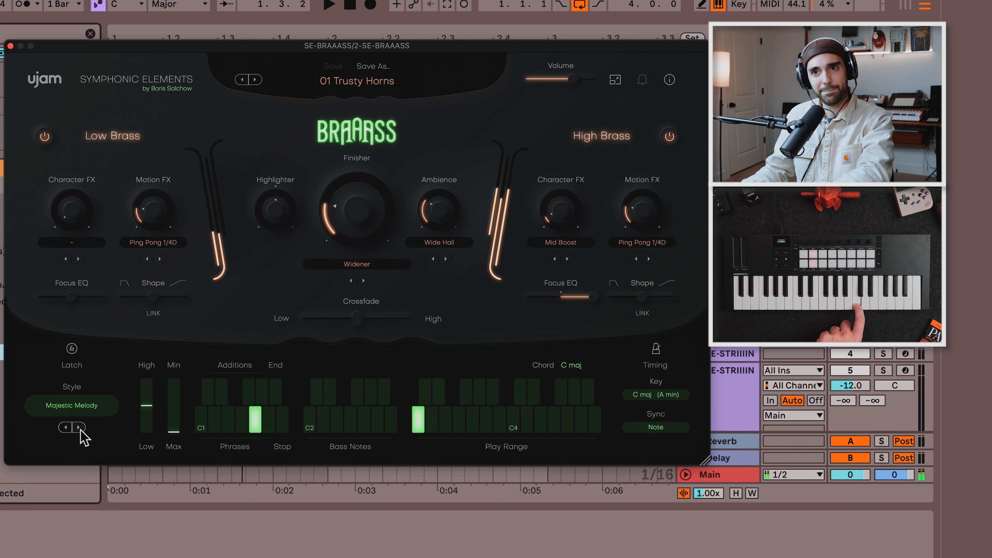
pyautogui.click(75, 430)
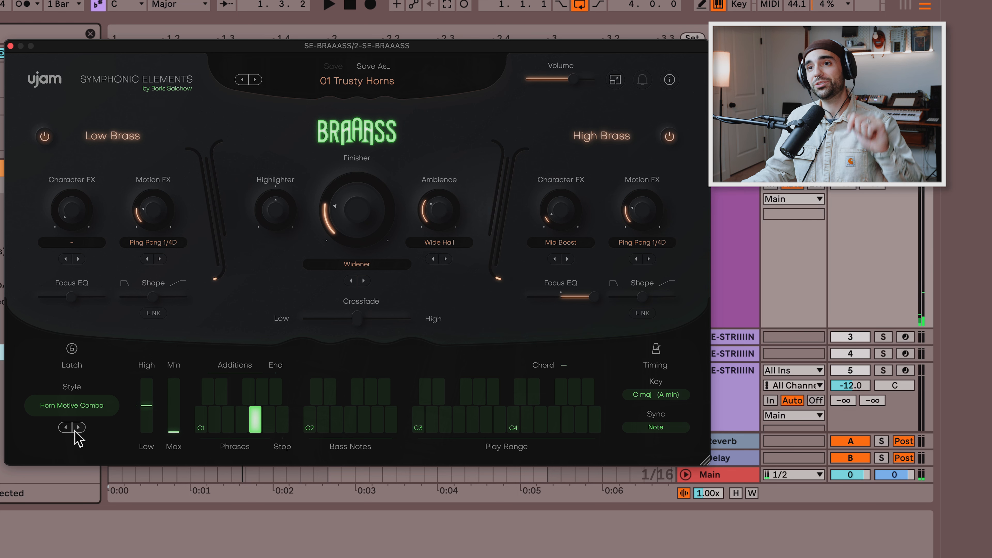
# Step: Copy the four-bar strings MIDI clip onto the SE-BRAAASS track, starting at bar 1
pyautogui.click(10, 46)
pyautogui.scroll(5, 301, 259)
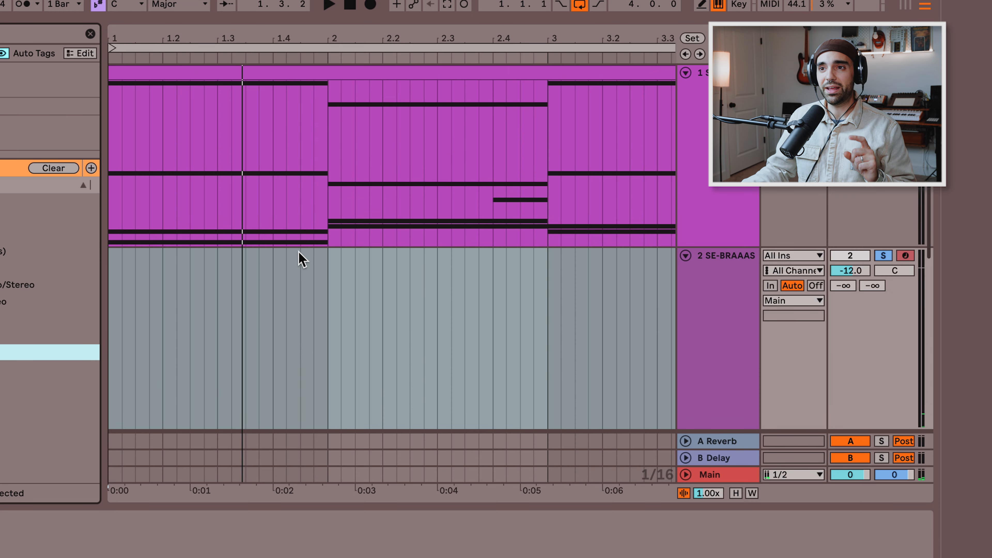
pyautogui.click(227, 78)
pyautogui.doubleClick(236, 73)
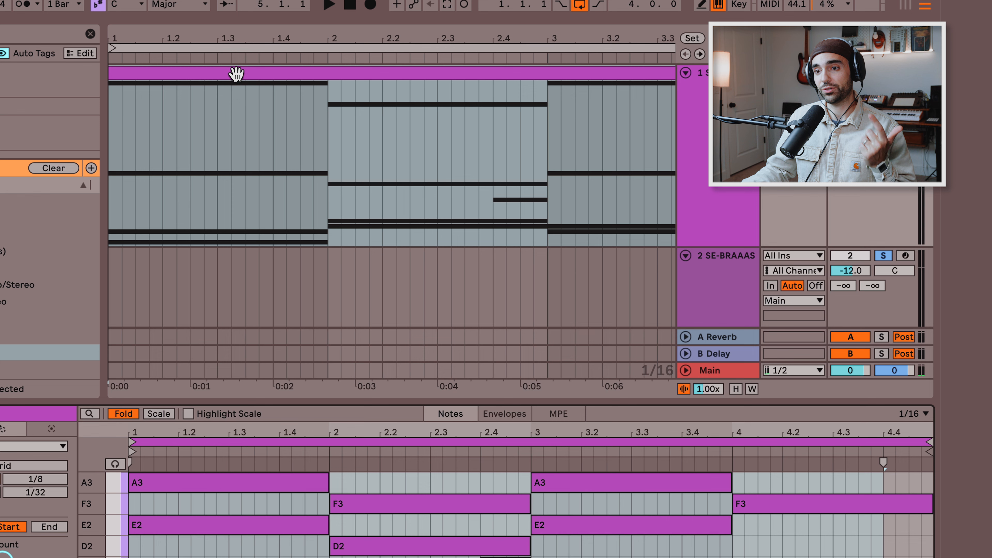
pyautogui.moveTo(237, 73); pyautogui.dragTo(221, 272)
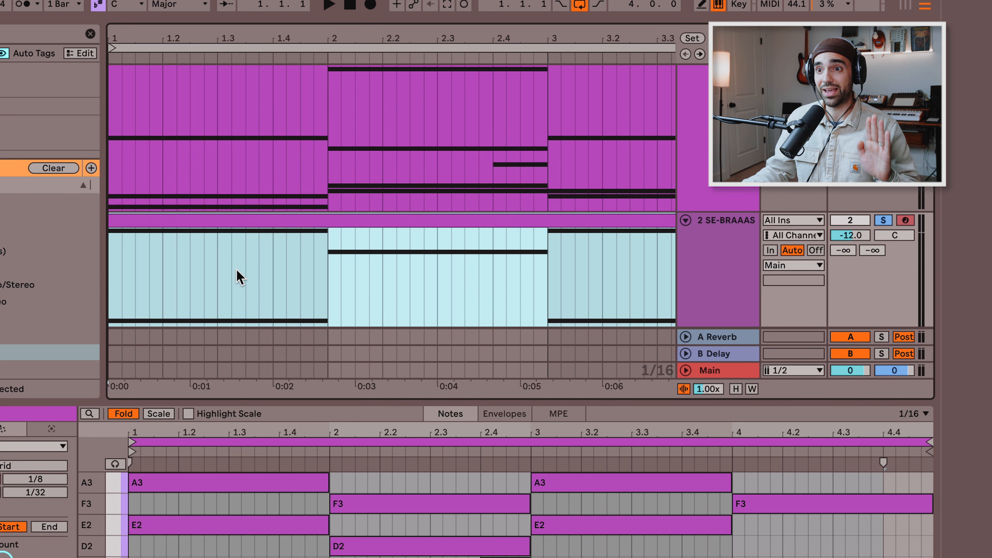
# Step: Show the BRAAASS plug-in for the brass track and play the copied clip with the Horn Motive Combo style
pyautogui.click(709, 289)
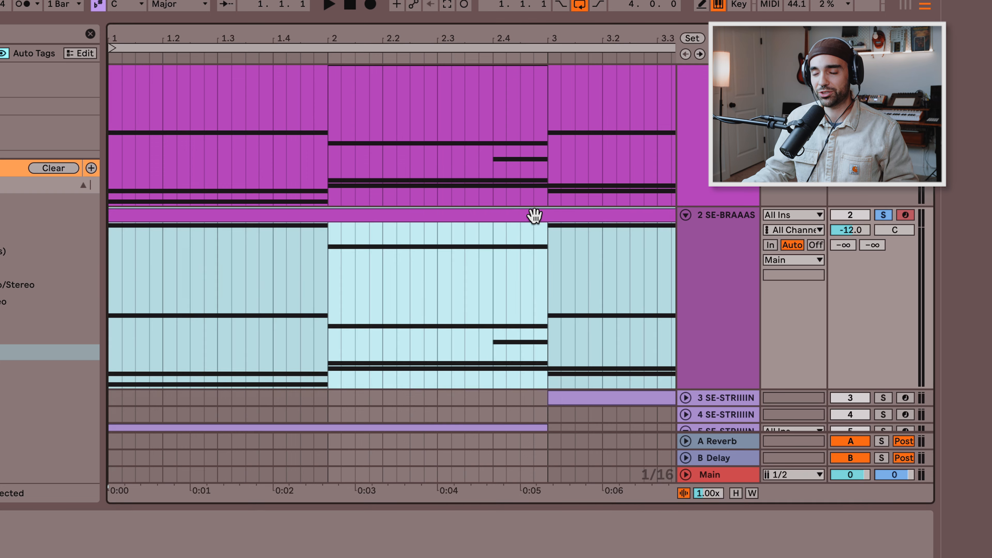
pyautogui.doubleClick(532, 215)
pyautogui.click(750, 241)
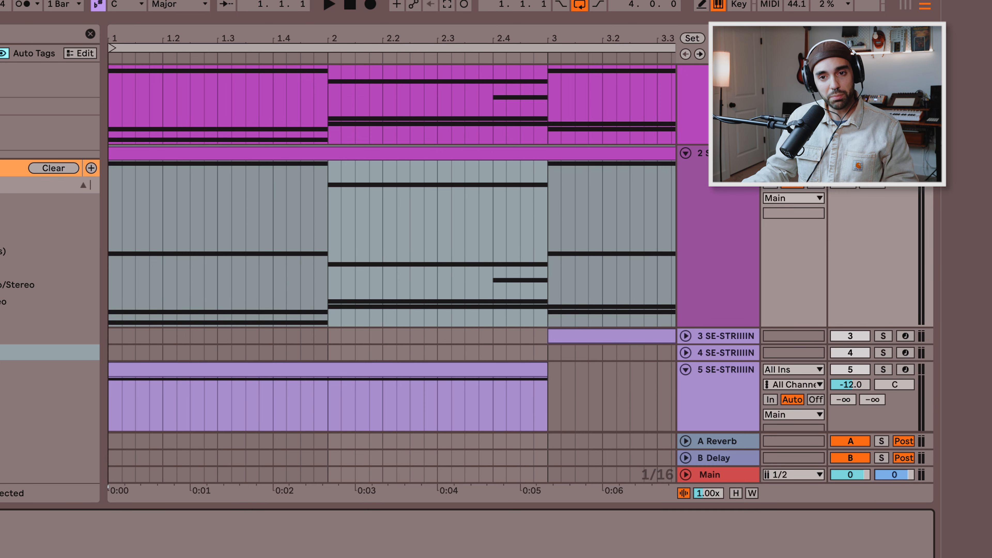
pyautogui.press('super+alt+p')
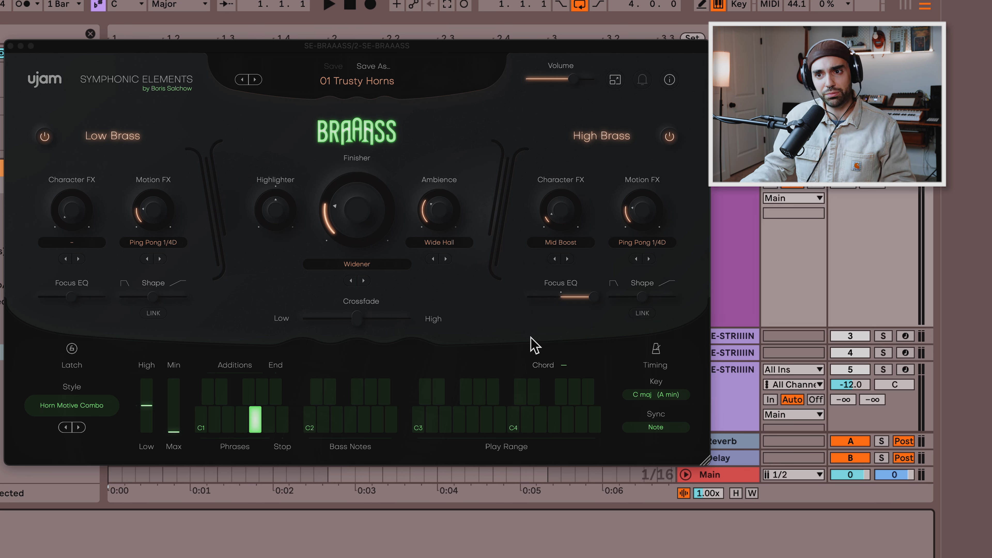
pyautogui.press('space')
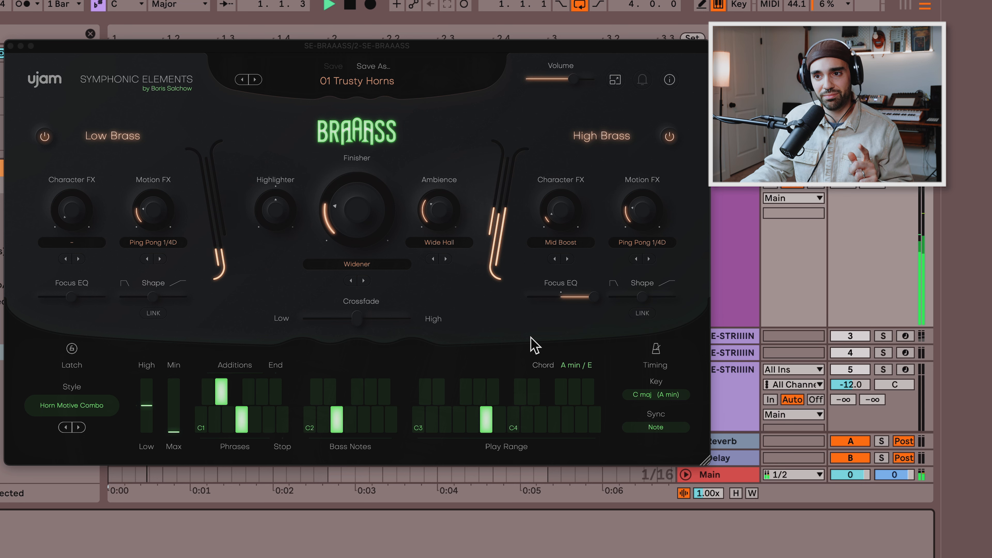
pyautogui.press('space')
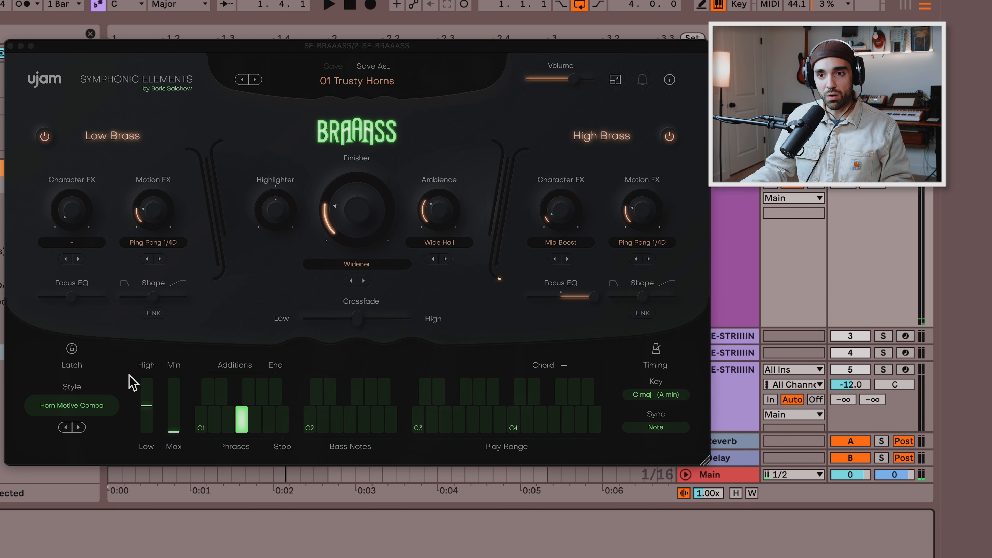
# Step: Move past Machine Guns to audition the A Bit Emotional style, and choose and play Giddy Up
pyautogui.click(79, 427)
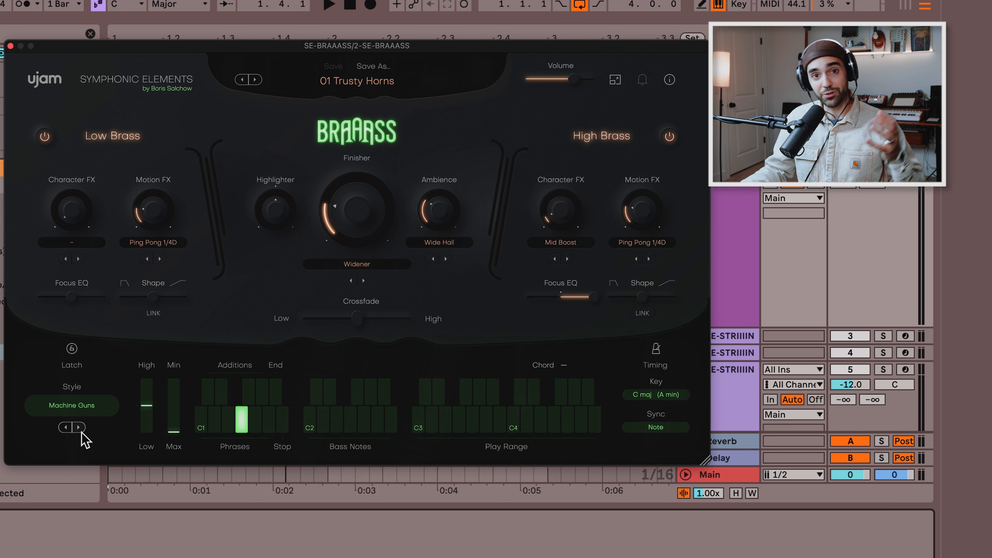
pyautogui.click(79, 427)
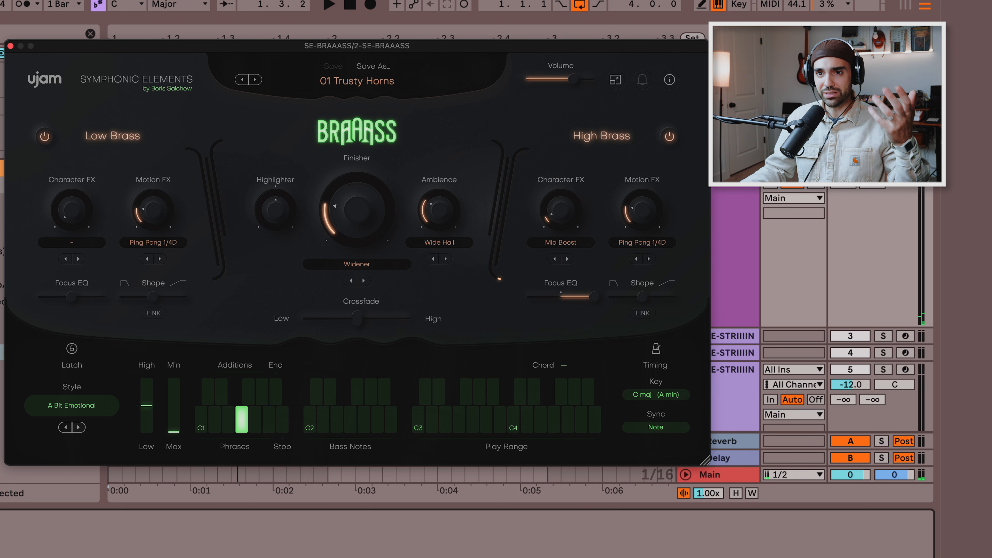
pyautogui.press('space')
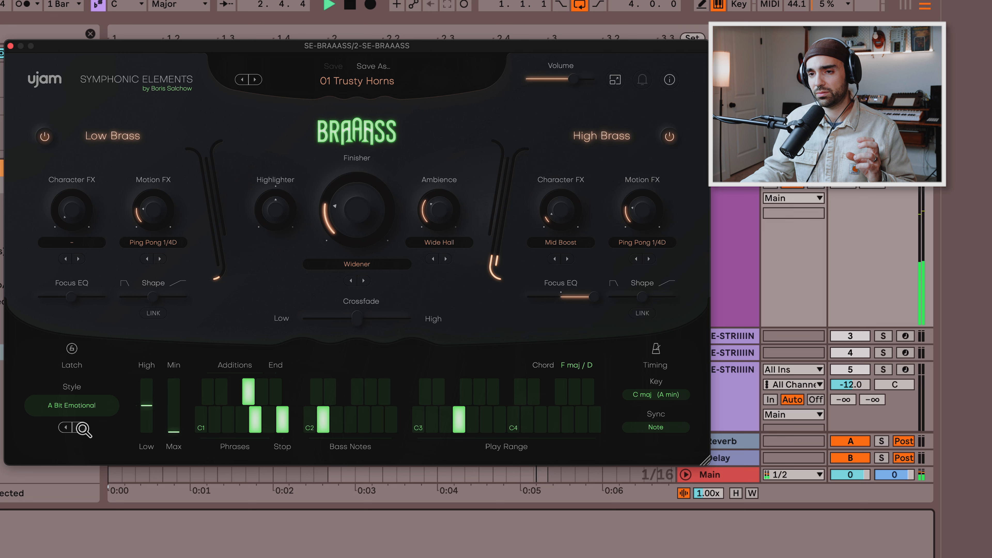
pyautogui.press('space')
pyautogui.click(79, 427)
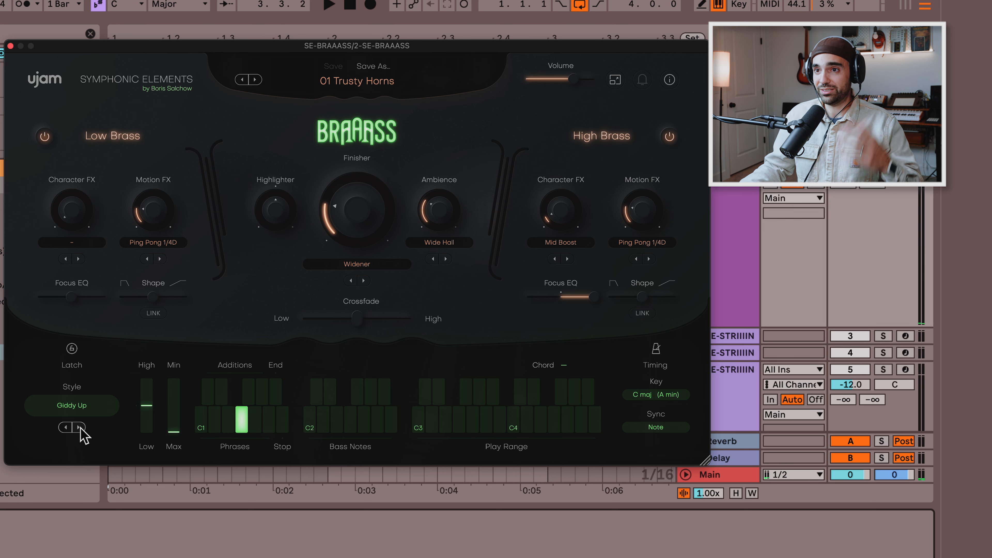
pyautogui.press('space')
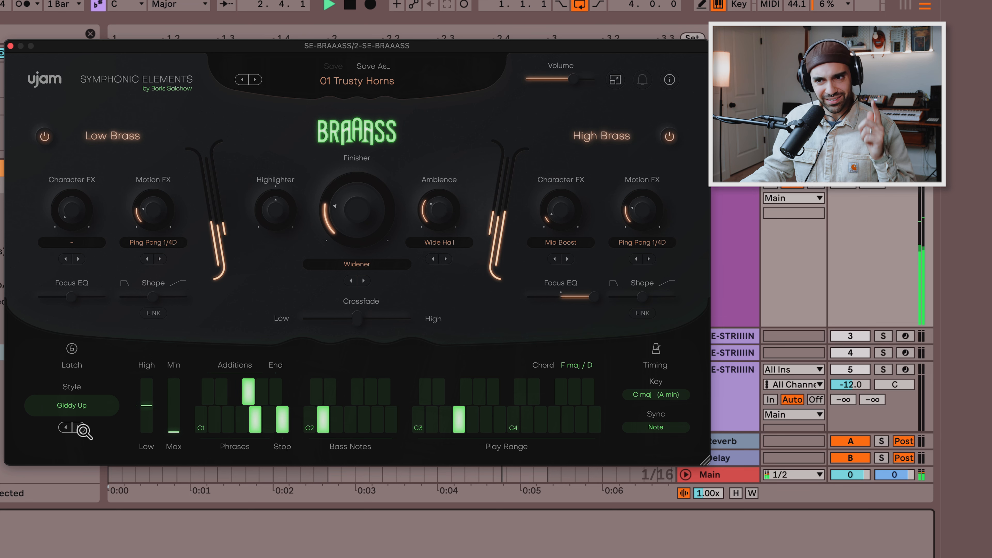
pyautogui.press('space')
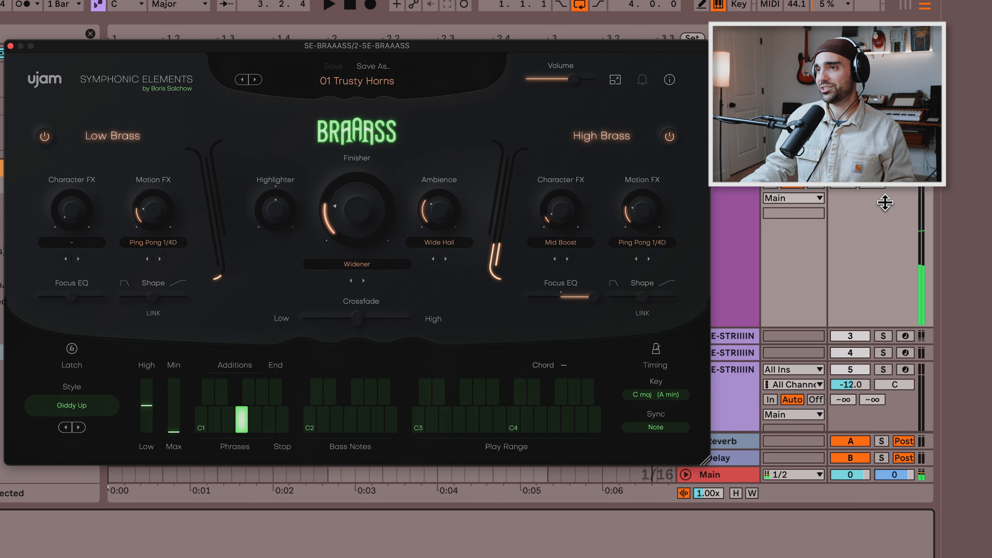
# Step: Make the strings track audible alongside the brass track and play both parts together
pyautogui.scroll(3, 889, 199)
pyautogui.click(884, 251)
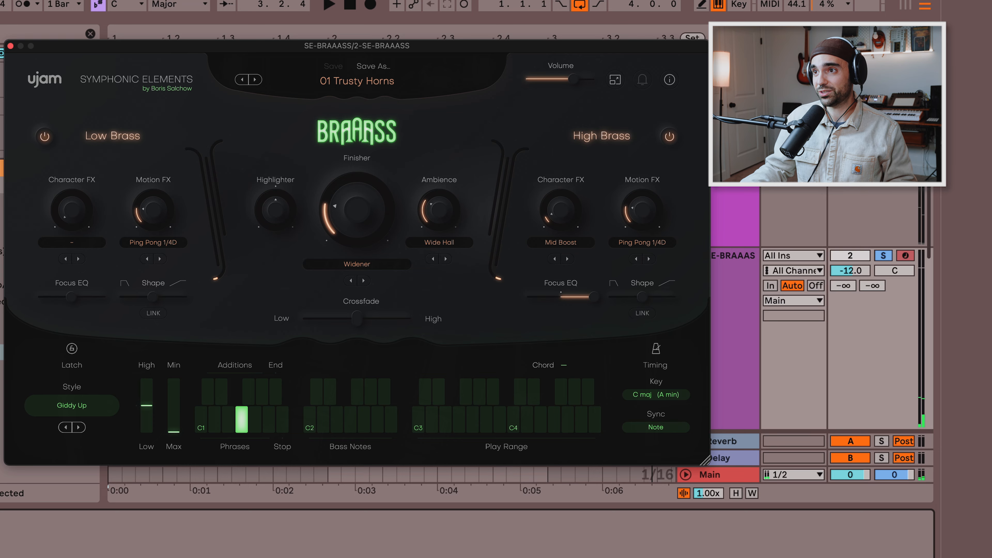
pyautogui.click(735, 72)
pyautogui.click(734, 299)
pyautogui.press('space')
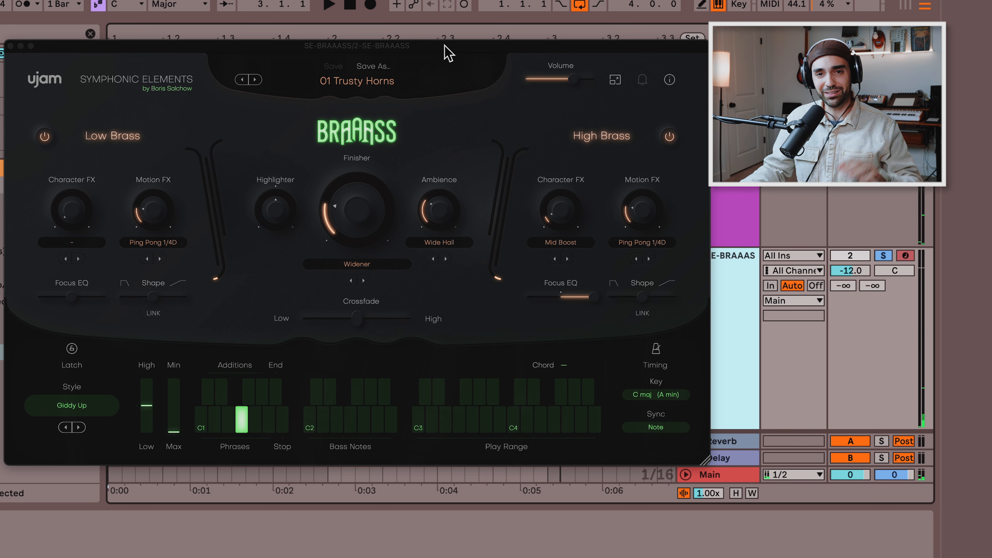
pyautogui.press('space')
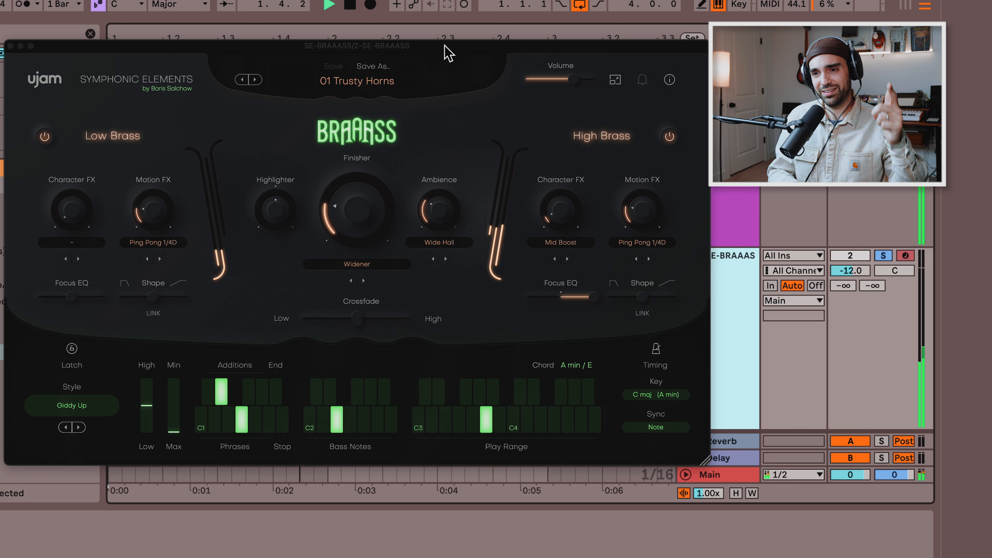
pyautogui.press('space')
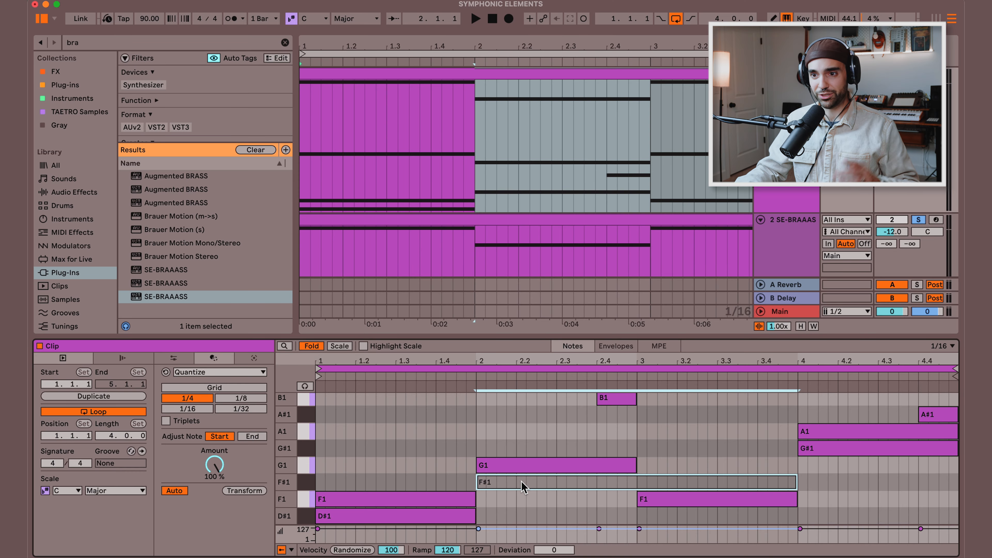
pyautogui.press('space')
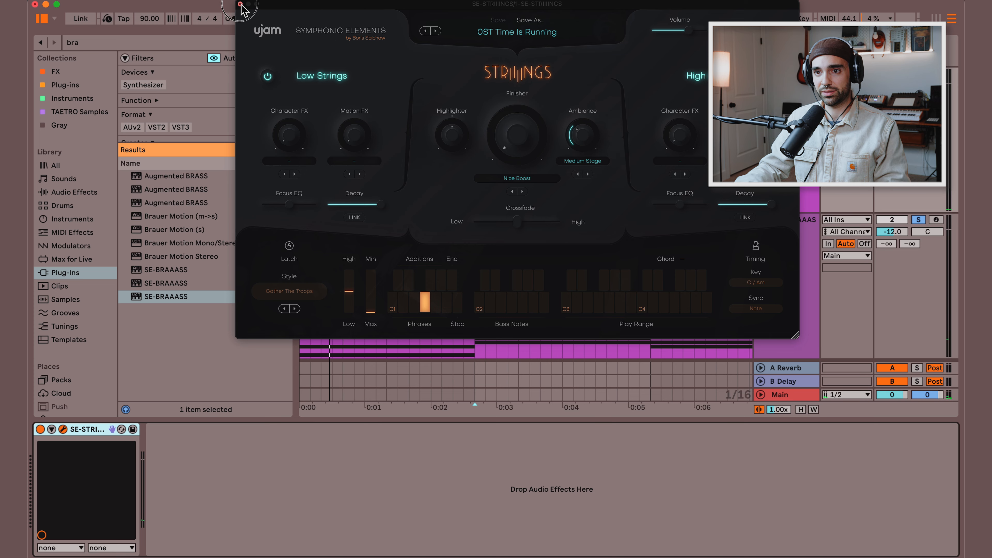
# Step: Compare the layouts of the STRIIIINGS, BRAAASS and DRUMS plug-in windows
pyautogui.click(241, 5)
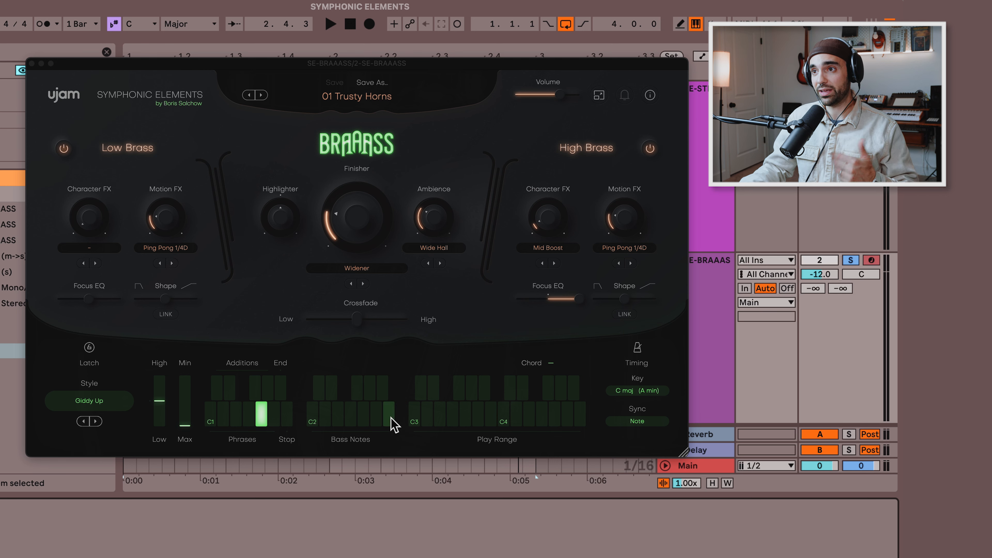
pyautogui.click(31, 64)
pyautogui.click(658, 201)
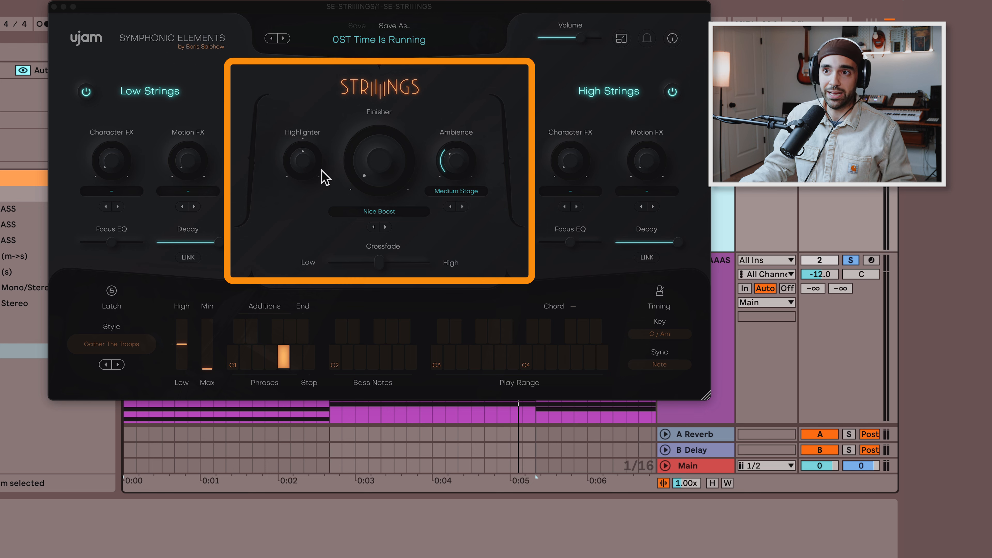
pyautogui.click(54, 6)
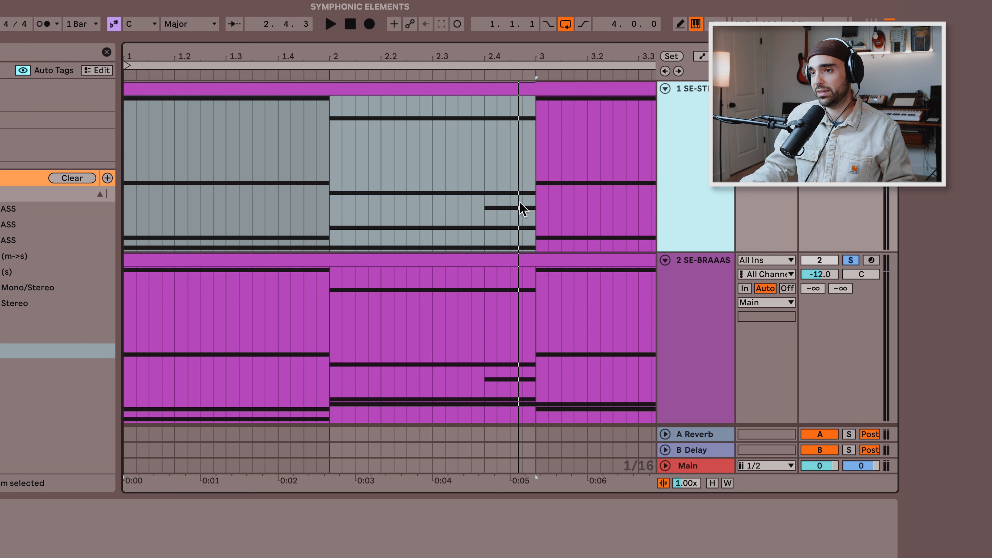
pyautogui.click(695, 315)
pyautogui.press('alt+super+p')
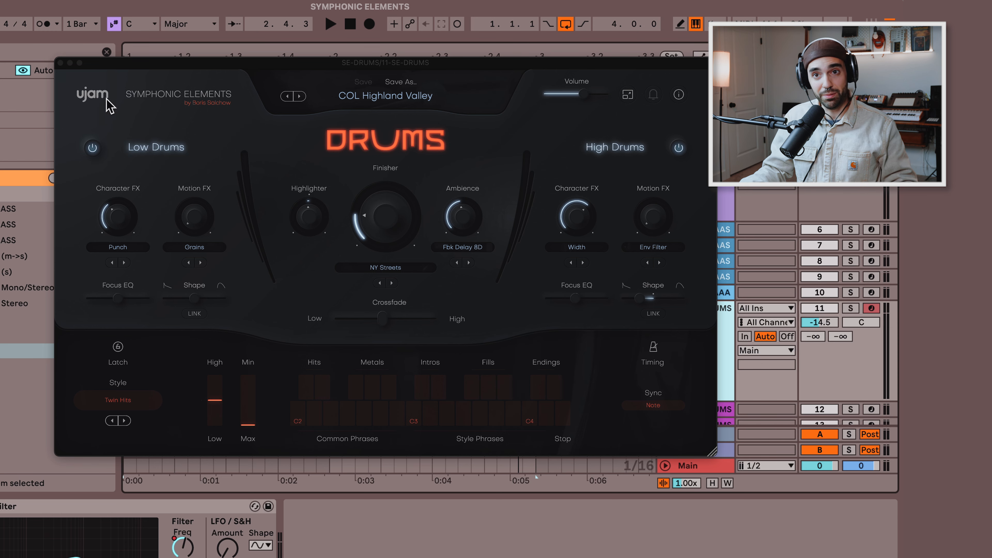
pyautogui.click(60, 63)
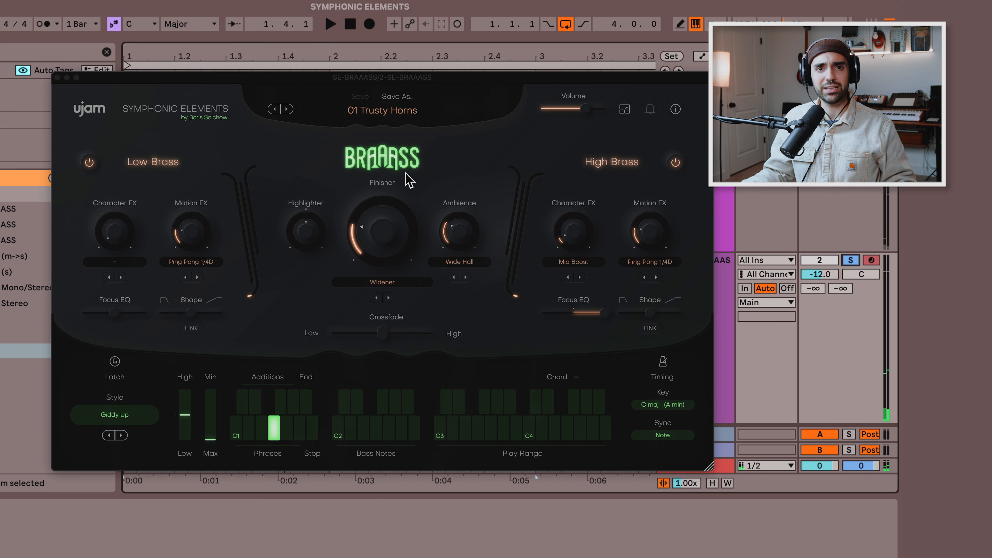
# Step: Play the Giddy Up brass part and push its High/Low control fully up and fully down to hear the effect
pyautogui.press('space')
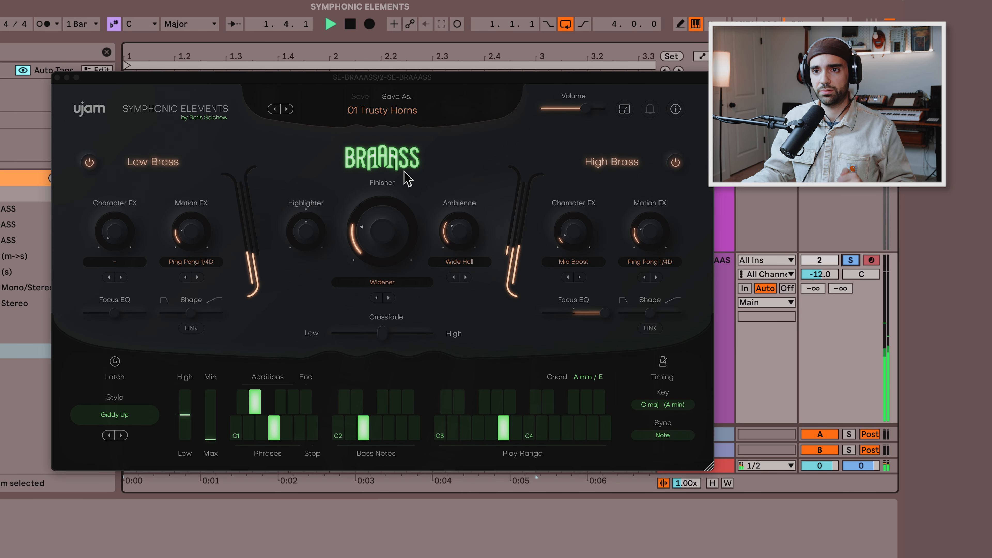
pyautogui.press('space')
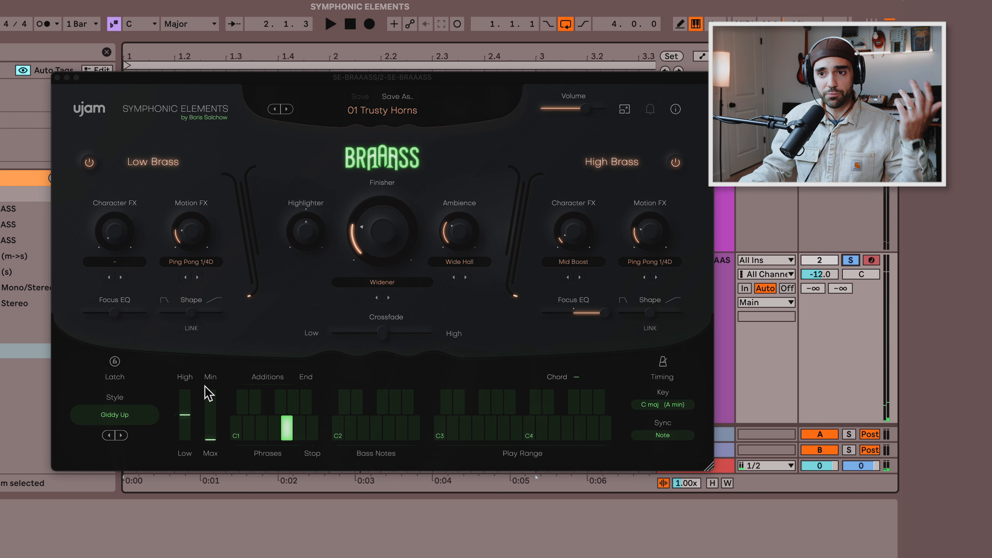
pyautogui.moveTo(185, 413); pyautogui.dragTo(187, 383)
pyautogui.press('space')
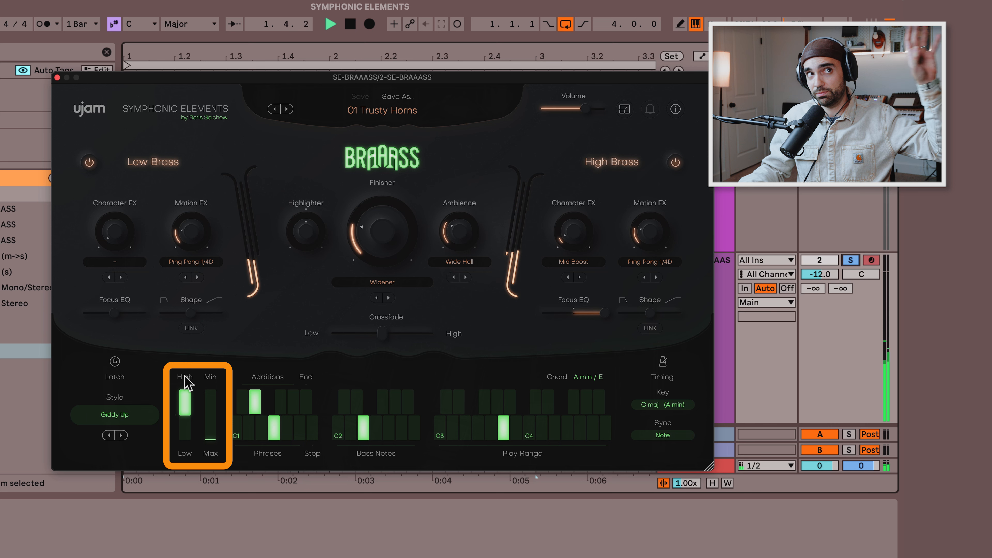
pyautogui.moveTo(186, 383); pyautogui.dragTo(188, 450)
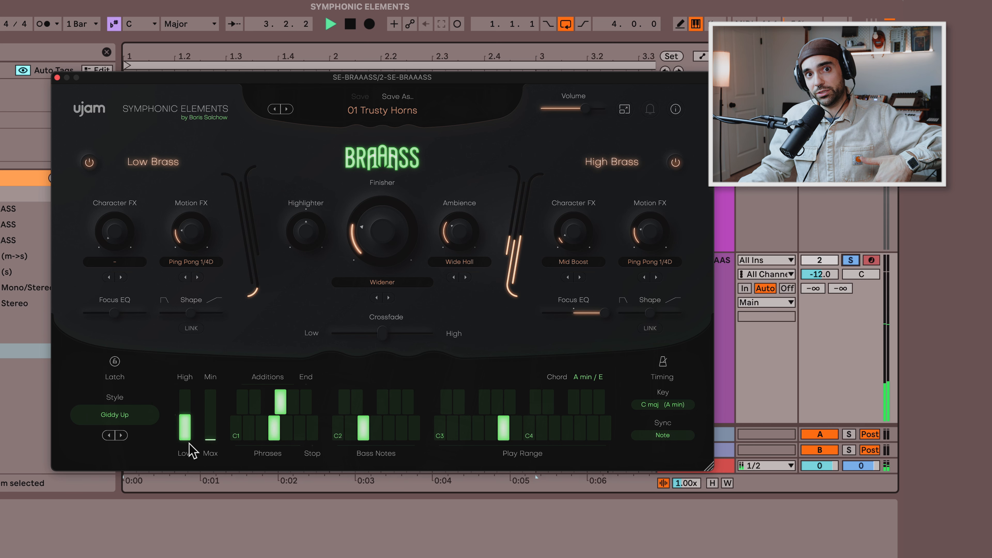
pyautogui.press('space')
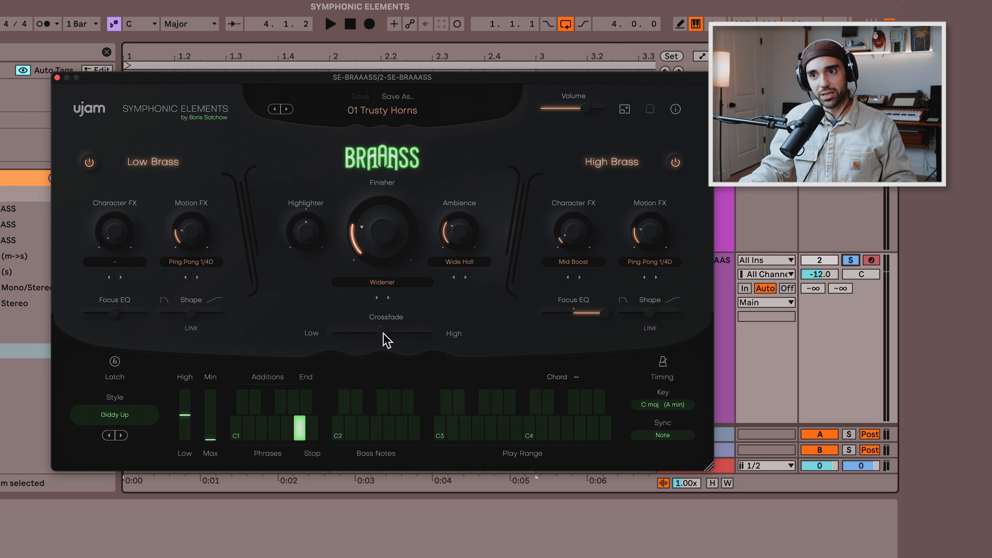
# Step: Sweep the crossfade toward High and return it to 0 %, playing the brass part to hear the balance
pyautogui.moveTo(388, 335); pyautogui.dragTo(438, 334)
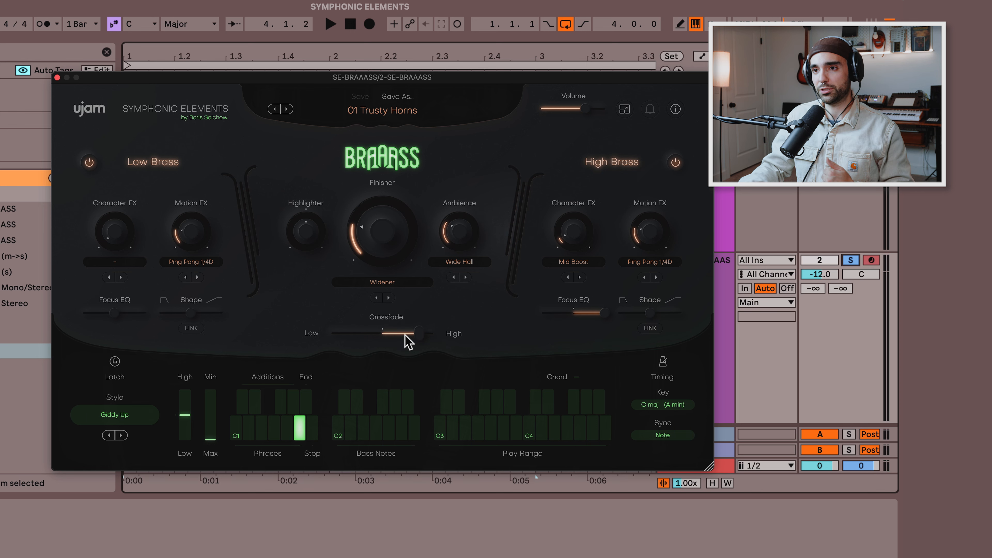
pyautogui.moveTo(423, 342); pyautogui.dragTo(368, 359)
pyautogui.press('space')
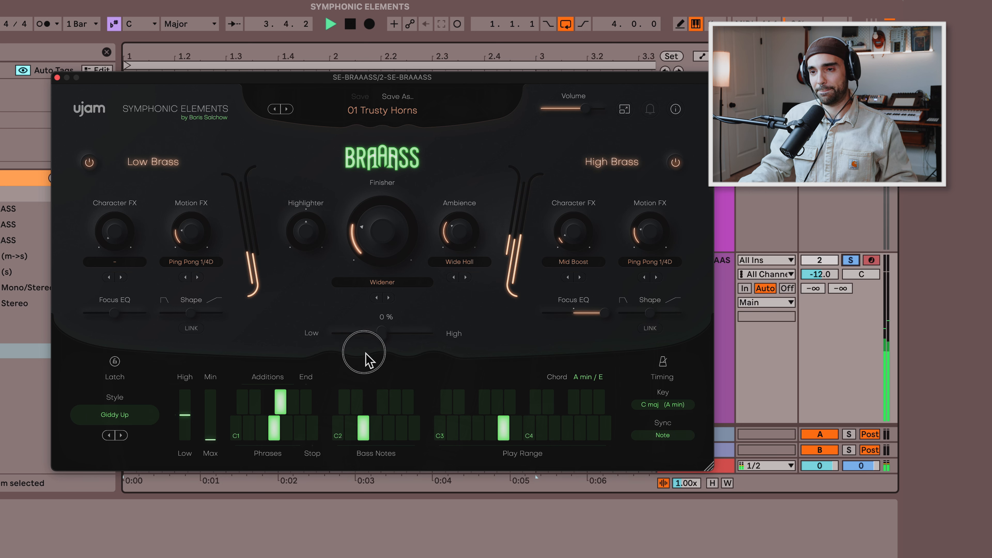
pyautogui.press('space')
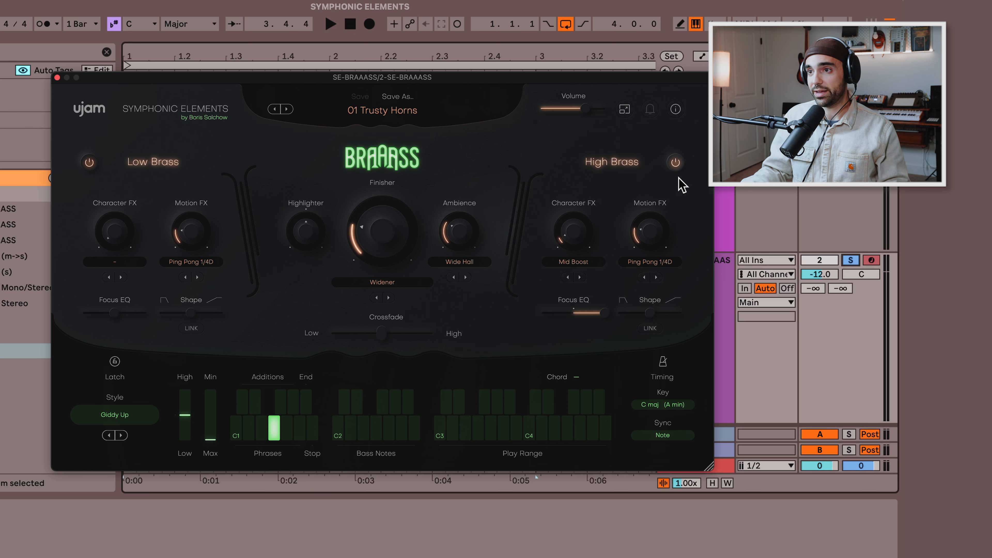
# Step: Audition Low Brass alone and High Brass alone during playback, and leave both sections switched on
pyautogui.click(675, 162)
pyautogui.press('space')
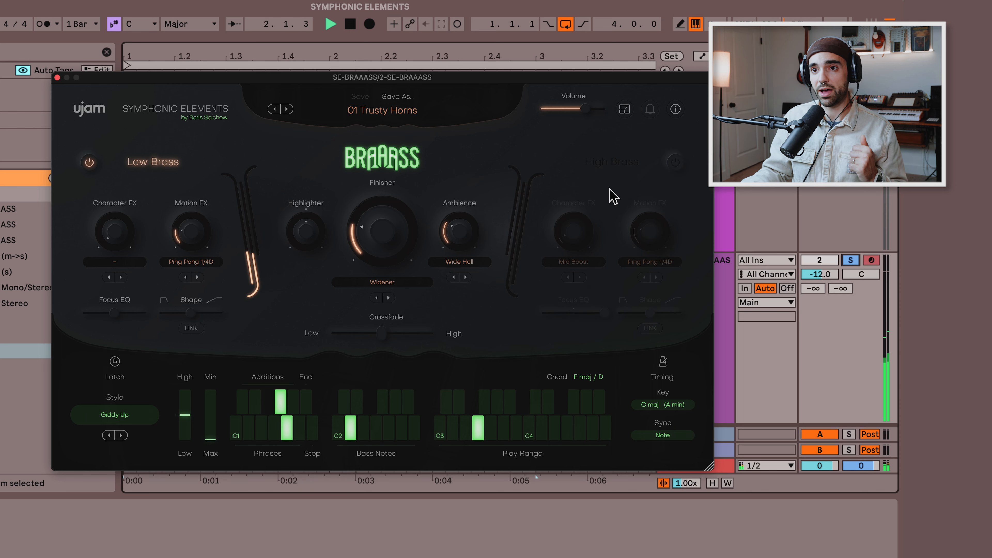
pyautogui.click(676, 163)
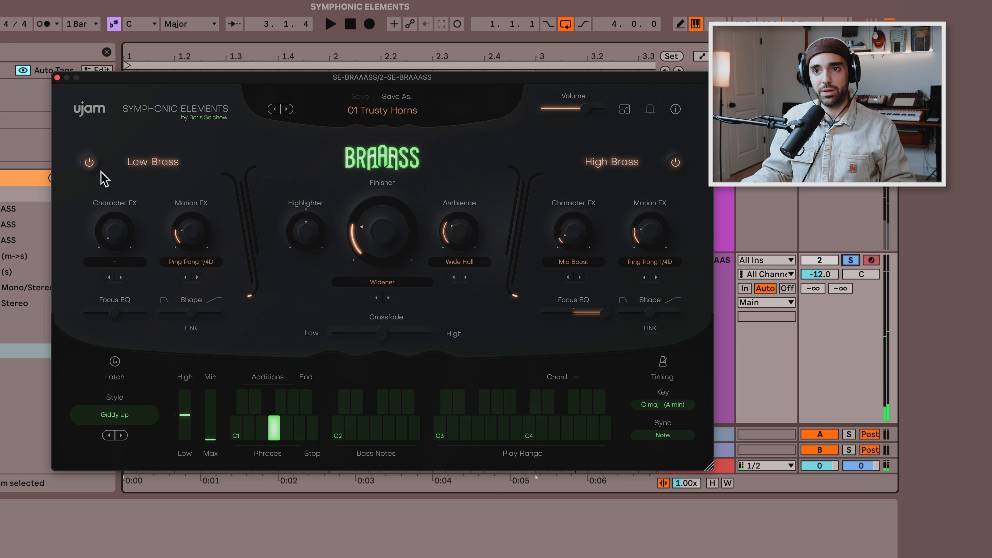
pyautogui.click(90, 163)
pyautogui.press('space')
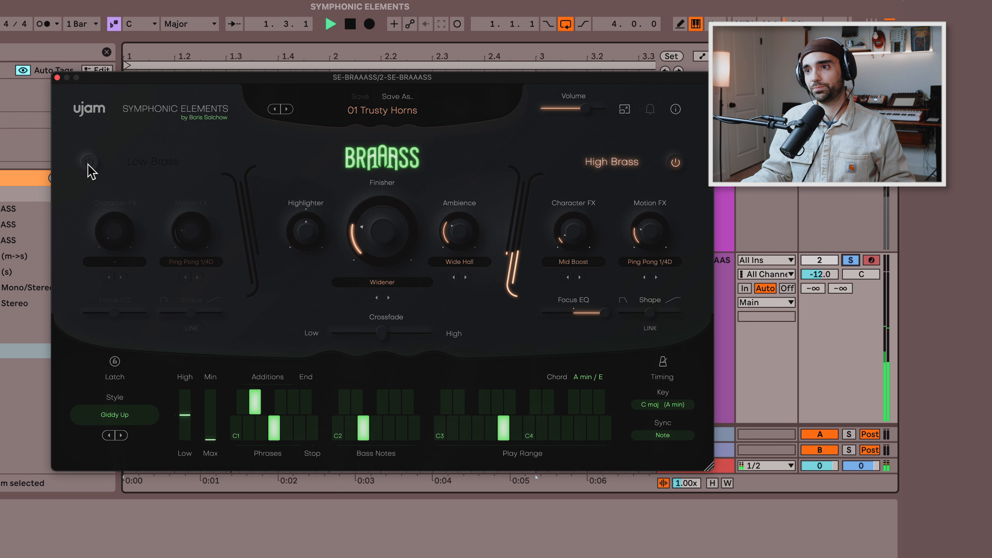
pyautogui.press('space')
pyautogui.click(90, 163)
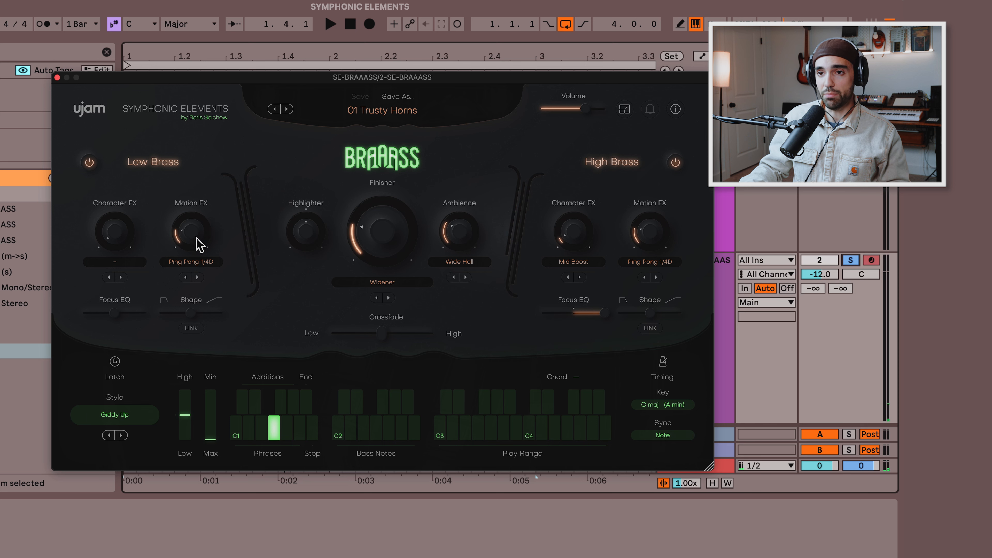
# Step: Set the Low Brass Character FX to Lo-Fi at about 67 % and play Low Brass without High Brass
pyautogui.click(117, 261)
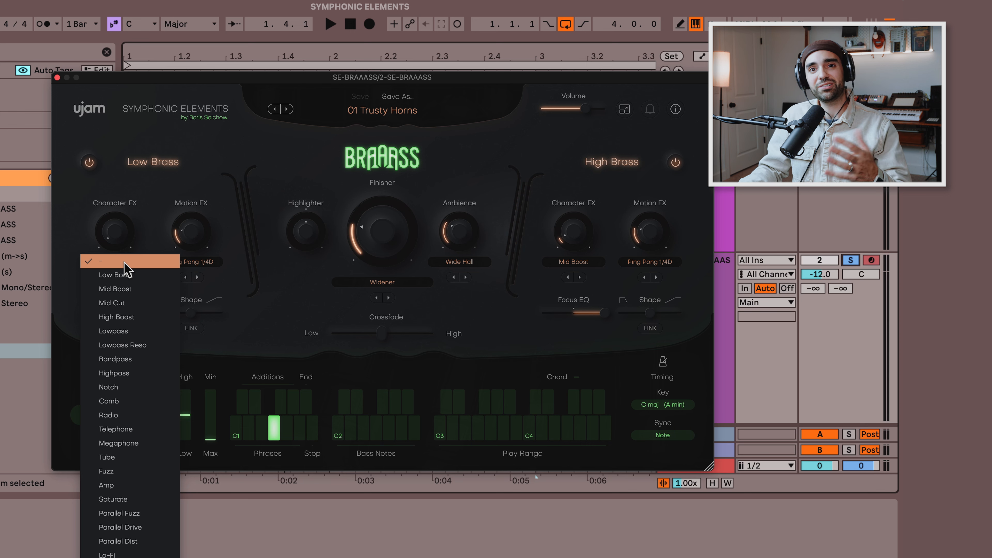
pyautogui.click(129, 553)
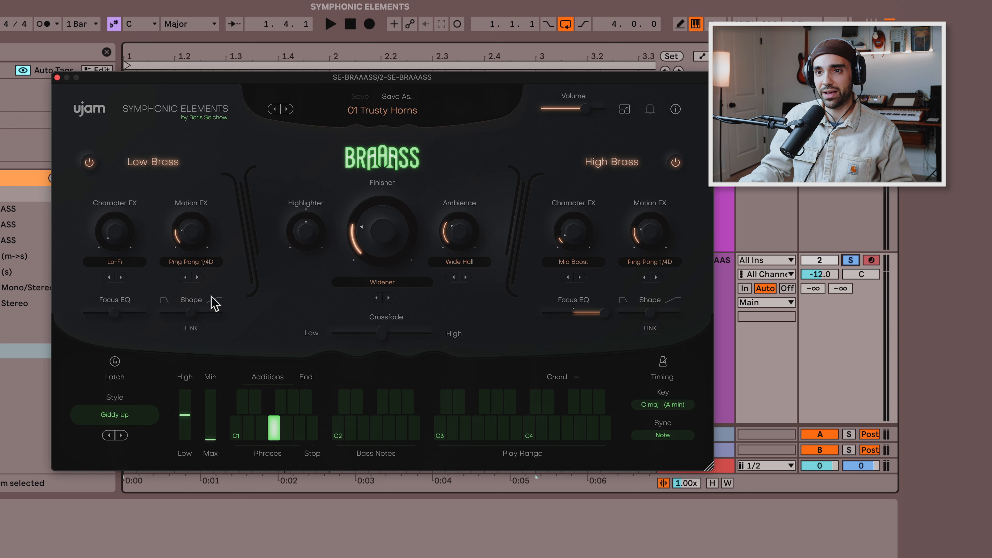
pyautogui.click(675, 162)
pyautogui.moveTo(117, 227); pyautogui.dragTo(111, 129)
pyautogui.press('space')
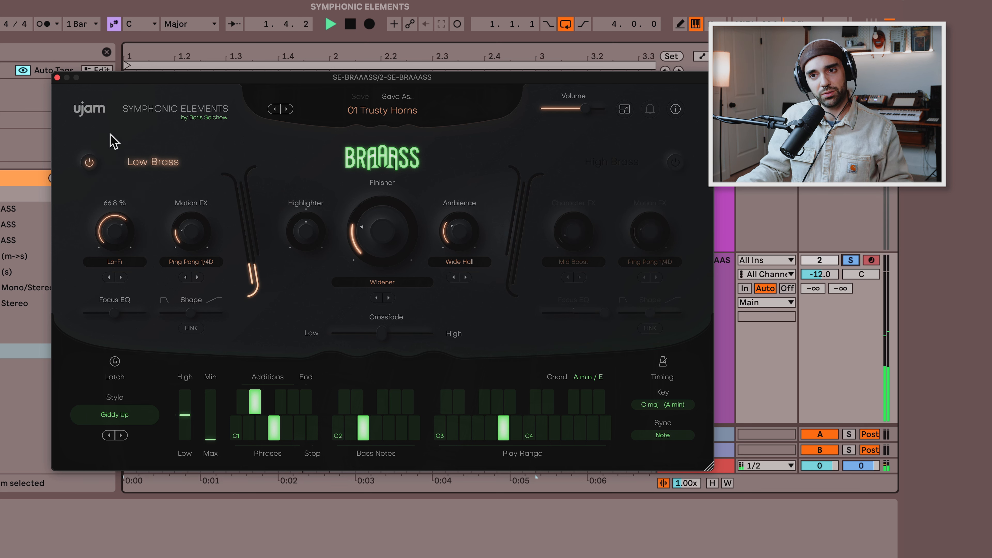
# Step: Try Width and switch the Low Brass Character FX to Tube, turn its amount fully down, and re-enable High Brass
pyautogui.click(116, 267)
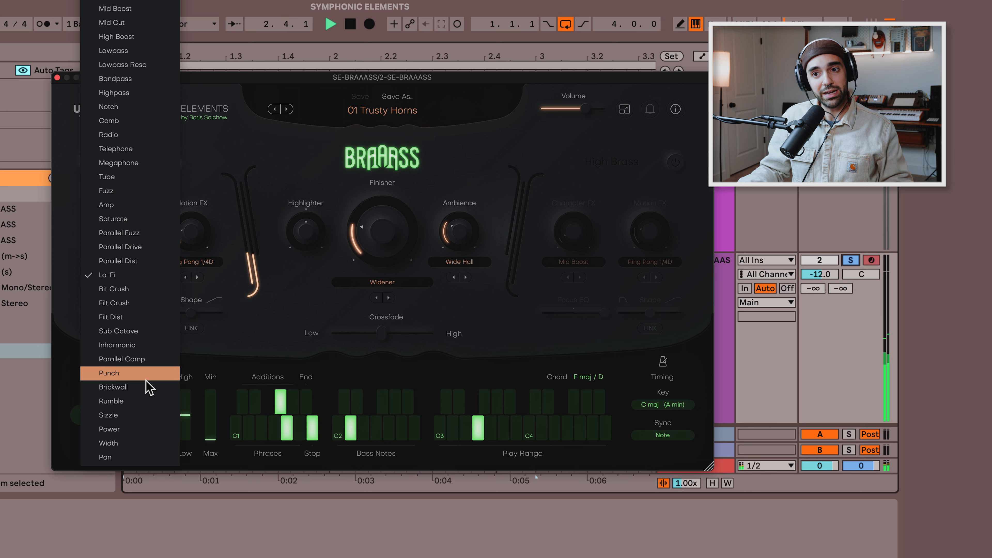
pyautogui.click(139, 442)
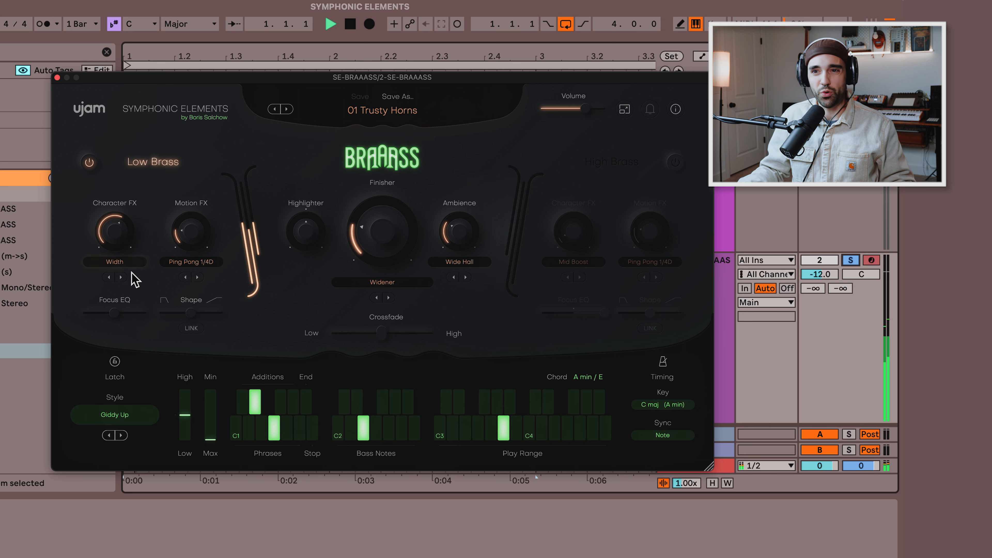
pyautogui.click(124, 268)
pyautogui.scroll(5, 127, 206)
pyautogui.click(113, 179)
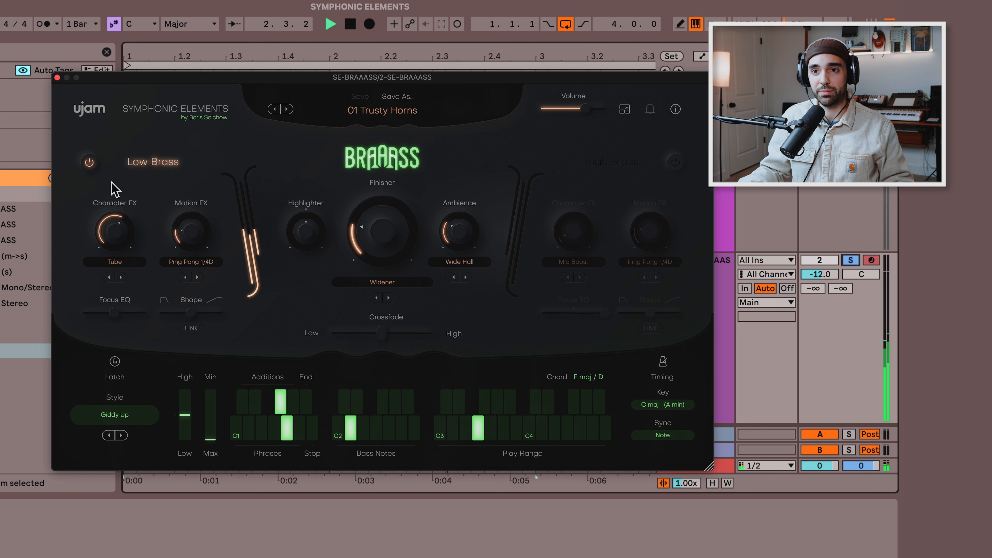
pyautogui.moveTo(116, 212)
pyautogui.moveTo(116, 213); pyautogui.dragTo(134, 342)
pyautogui.press('space')
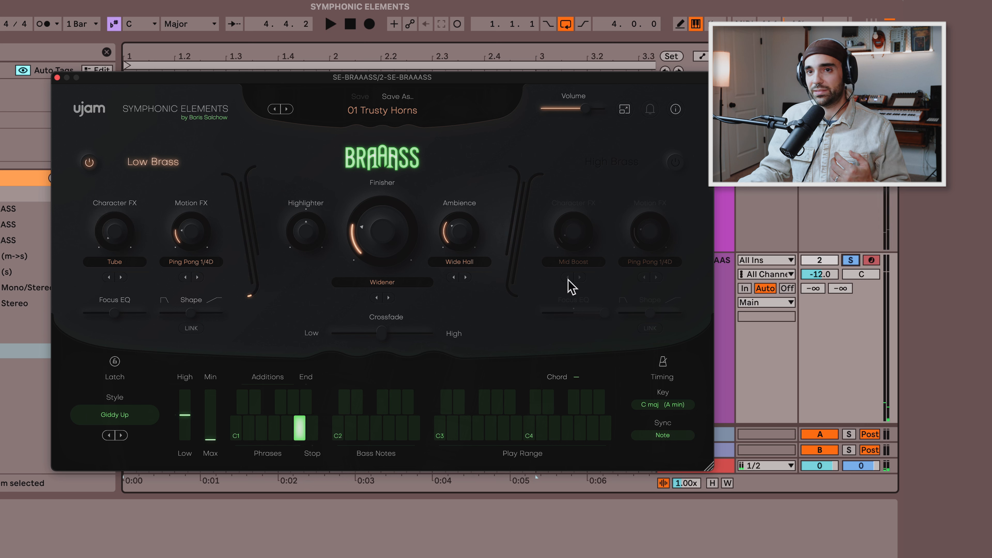
pyautogui.click(676, 163)
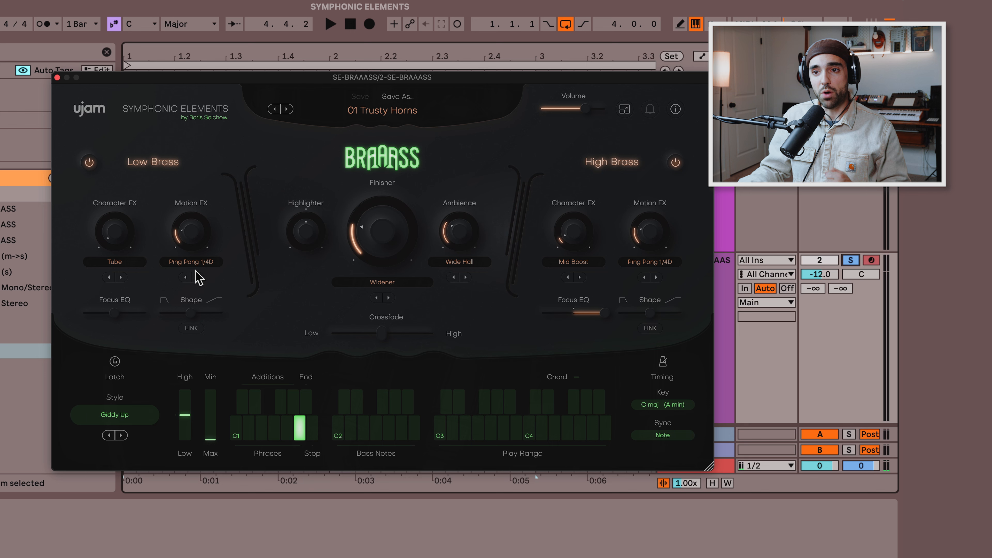
# Step: Play Low Brass alone and raise the amount of its Ping Pong 1/4D Motion FX
pyautogui.click(198, 261)
pyautogui.click(157, 197)
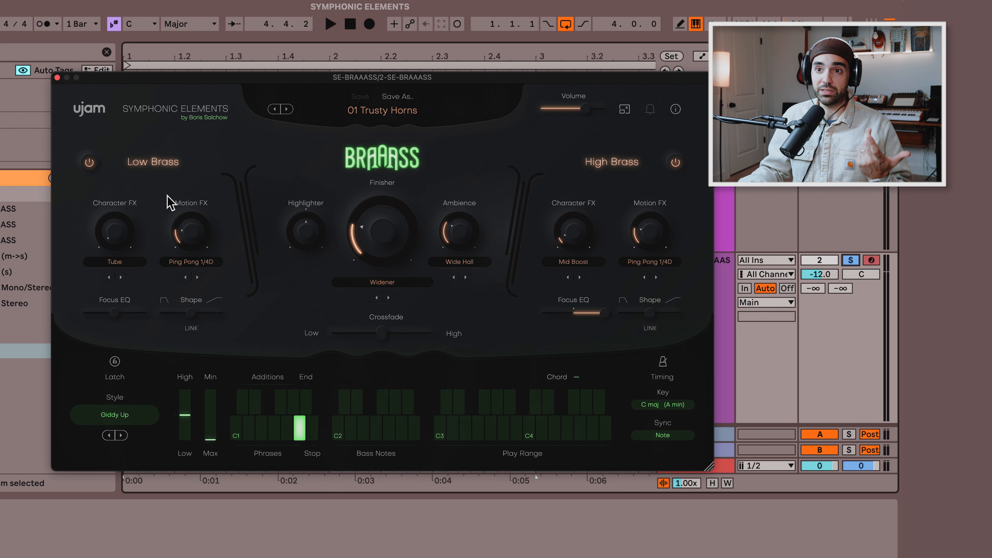
pyautogui.click(674, 162)
pyautogui.press('space')
pyautogui.moveTo(190, 247); pyautogui.dragTo(188, 206)
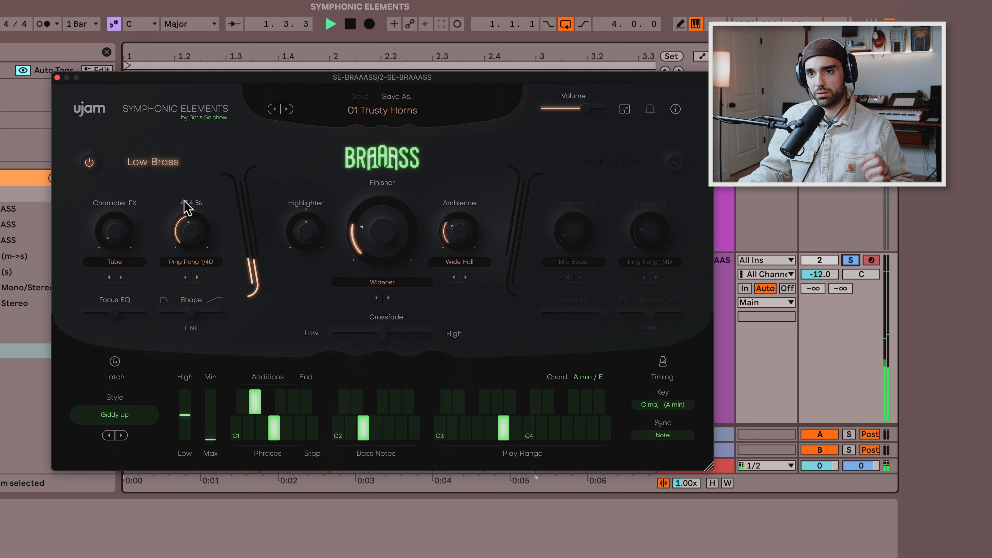
# Step: Switch the Low Brass Motion FX to Chorus and raise its amount to about 72 %
pyautogui.click(191, 261)
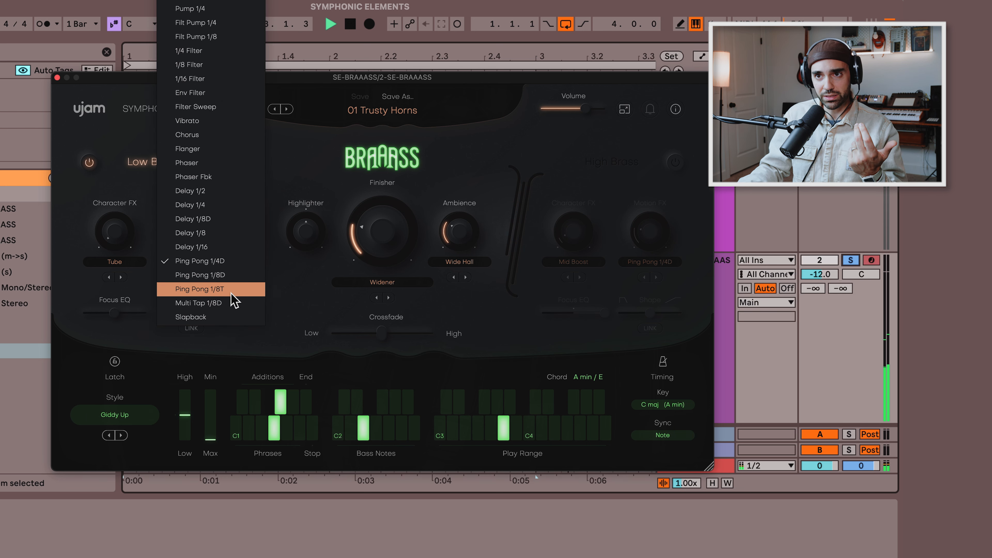
pyautogui.click(218, 134)
pyautogui.moveTo(201, 218); pyautogui.dragTo(199, 191)
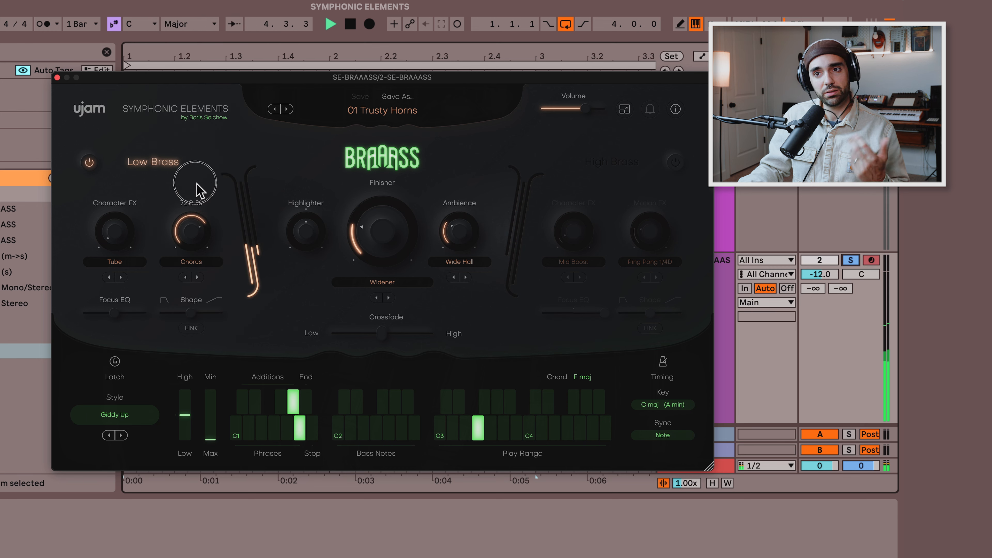
# Step: Audition the Gate 1/8 Motion FX on Low Brass while adjusting its amount
pyautogui.click(204, 262)
pyautogui.scroll(3, 211, 246)
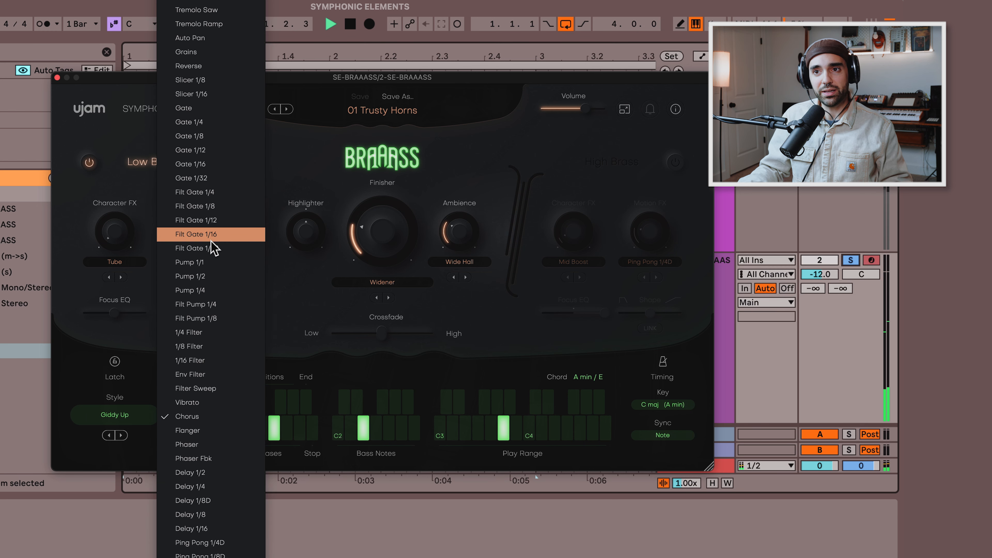
pyautogui.click(211, 137)
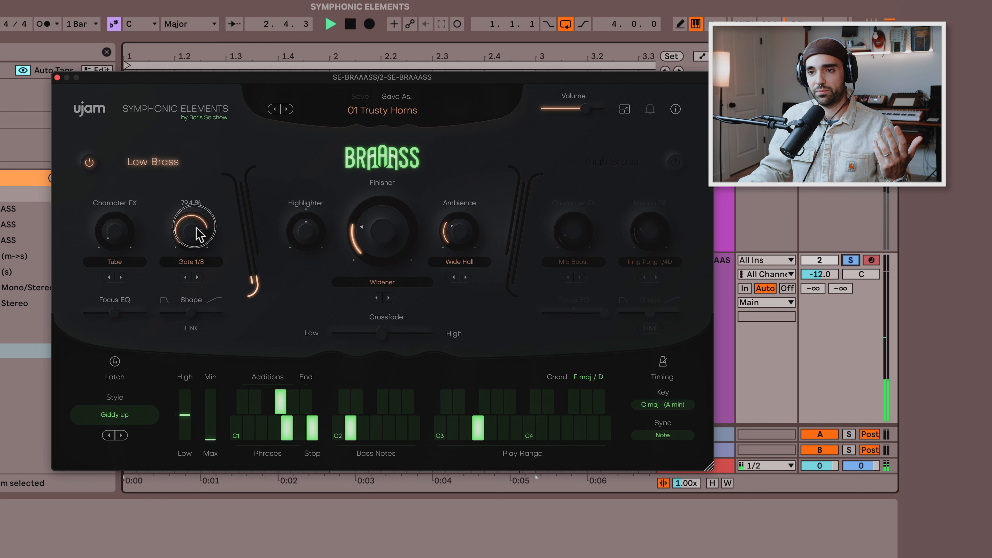
pyautogui.moveTo(200, 230); pyautogui.dragTo(194, 248)
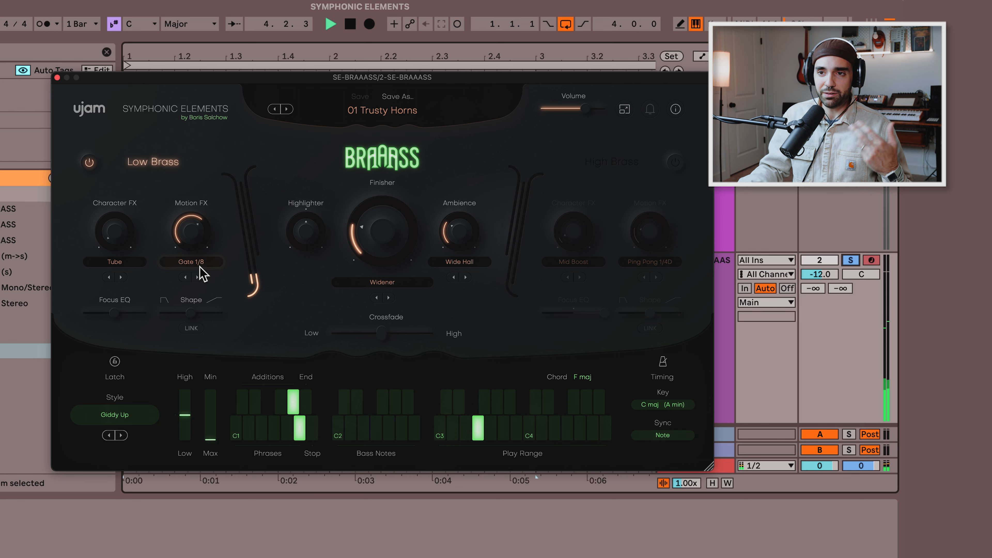
# Step: Change the Low Brass Motion FX to Reverse, lower its amount while listening, and stop playback
pyautogui.click(202, 270)
pyautogui.click(201, 266)
pyautogui.click(200, 266)
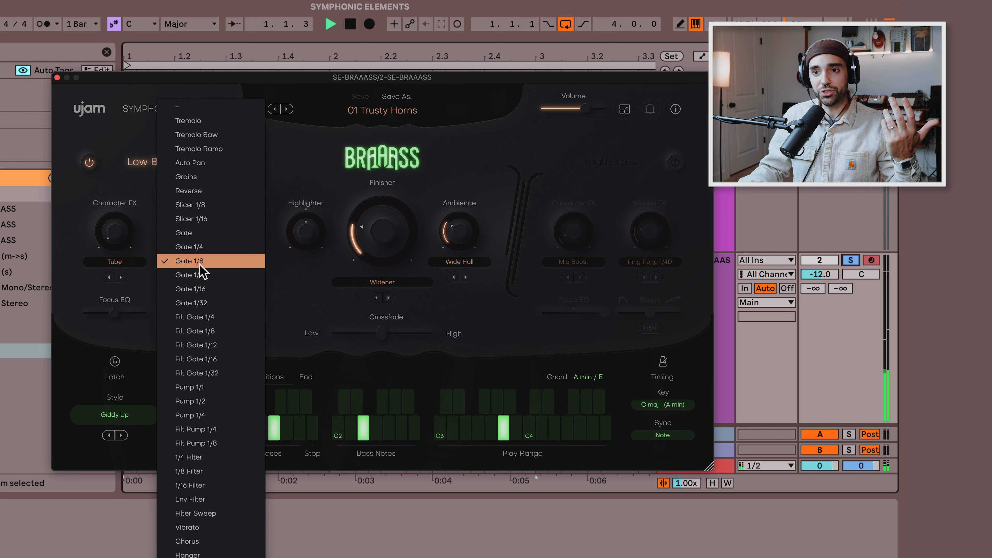
pyautogui.click(216, 201)
pyautogui.moveTo(195, 224)
pyautogui.mouseDown()
pyautogui.moveTo(201, 196)
pyautogui.moveTo(200, 239)
pyautogui.mouseUp()
pyautogui.press('space')
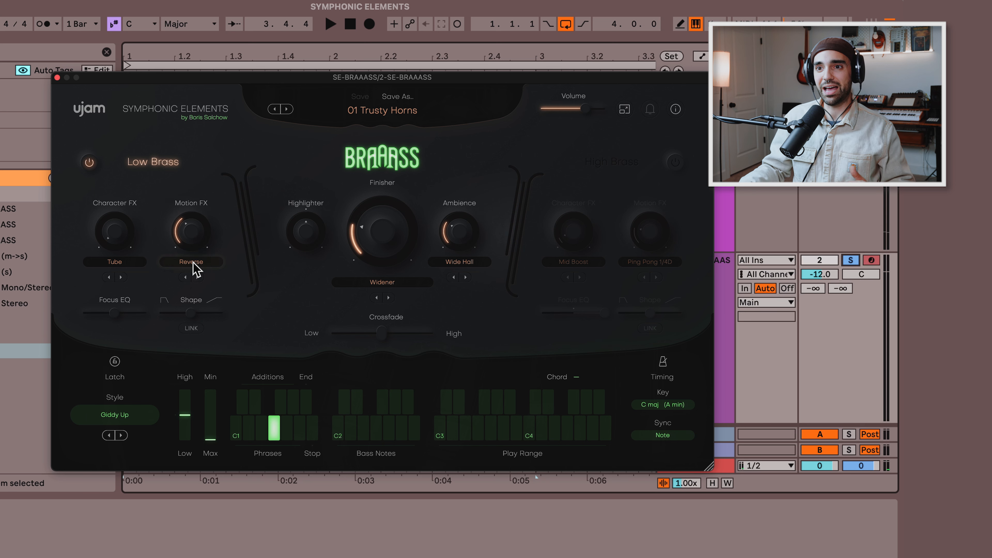
# Step: Set the Low Brass Motion FX to 1/16 Filter and switch High Brass back on
pyautogui.click(197, 270)
pyautogui.scroll(-3, 196, 266)
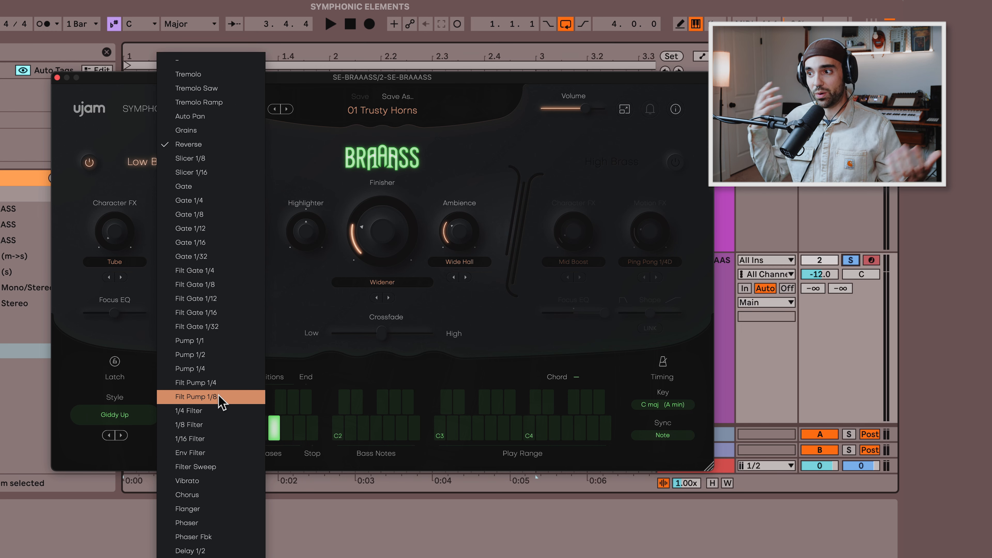
pyautogui.click(191, 439)
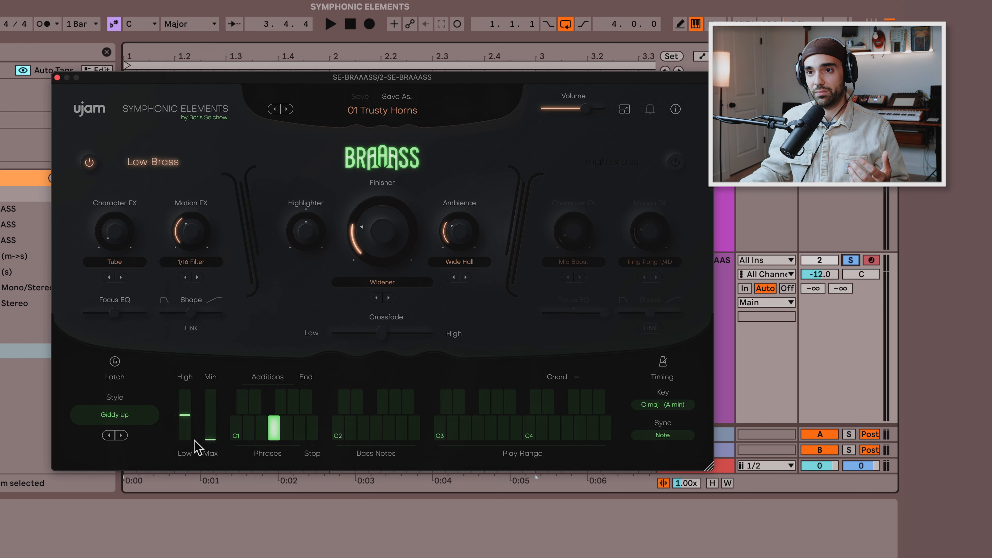
pyautogui.click(666, 157)
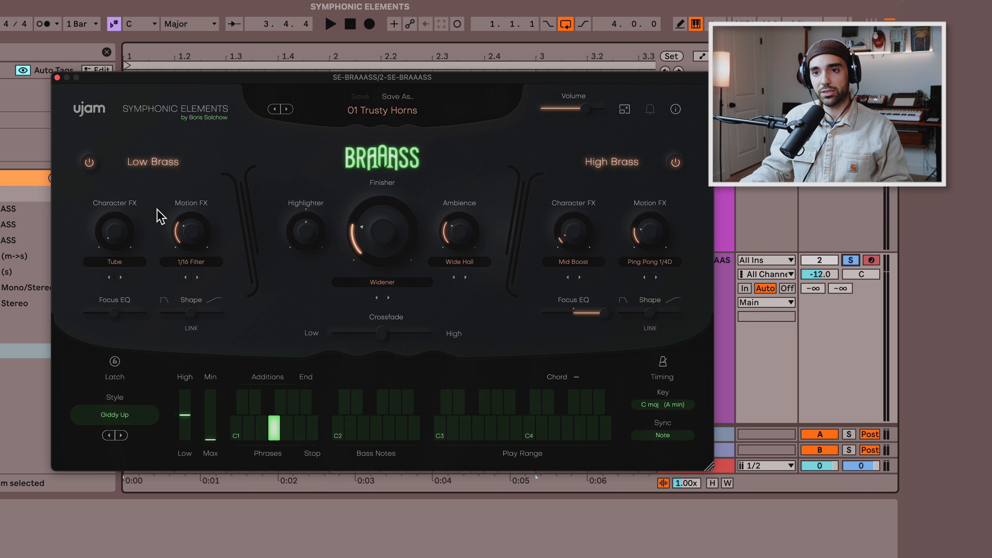
# Step: Play both brass sections and lower the Low Brass Focus EQ well below its centre position
pyautogui.click(116, 317)
pyautogui.click(605, 313)
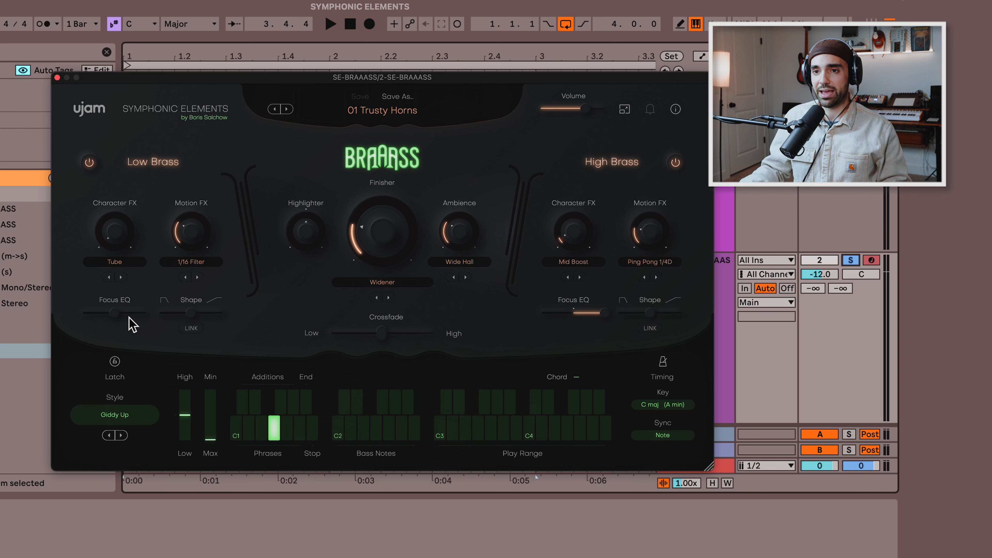
pyautogui.press('space')
pyautogui.moveTo(116, 316); pyautogui.dragTo(85, 319)
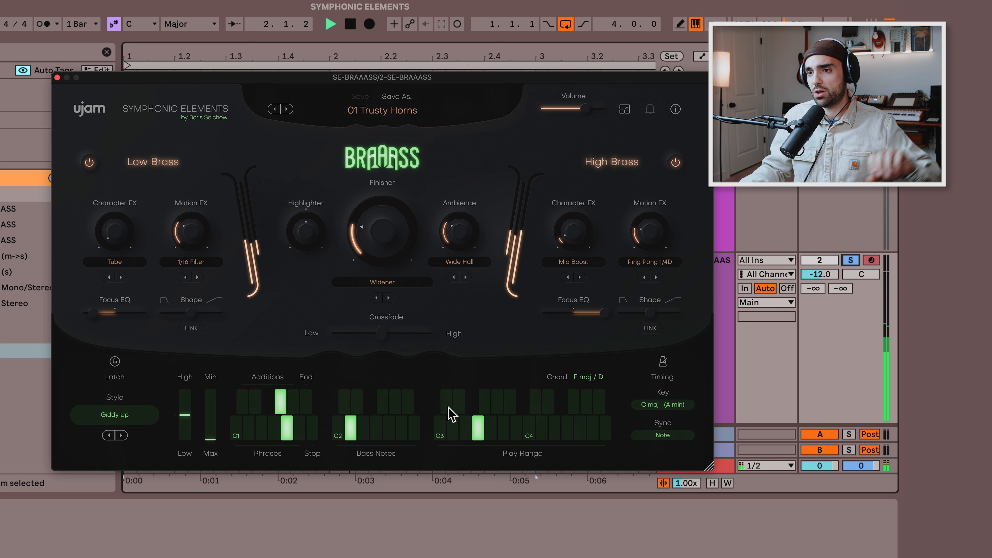
# Step: Switch Low Brass off and sweep the High Brass Focus EQ down to about -93 % and back to its maximum during playback
pyautogui.moveTo(605, 313); pyautogui.dragTo(535, 319)
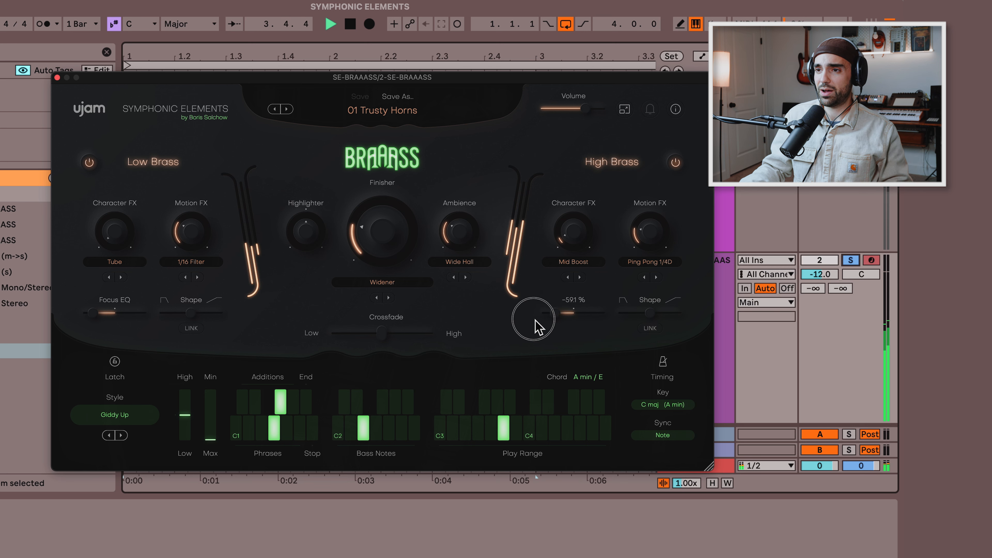
pyautogui.click(89, 161)
pyautogui.moveTo(554, 315); pyautogui.dragTo(542, 316)
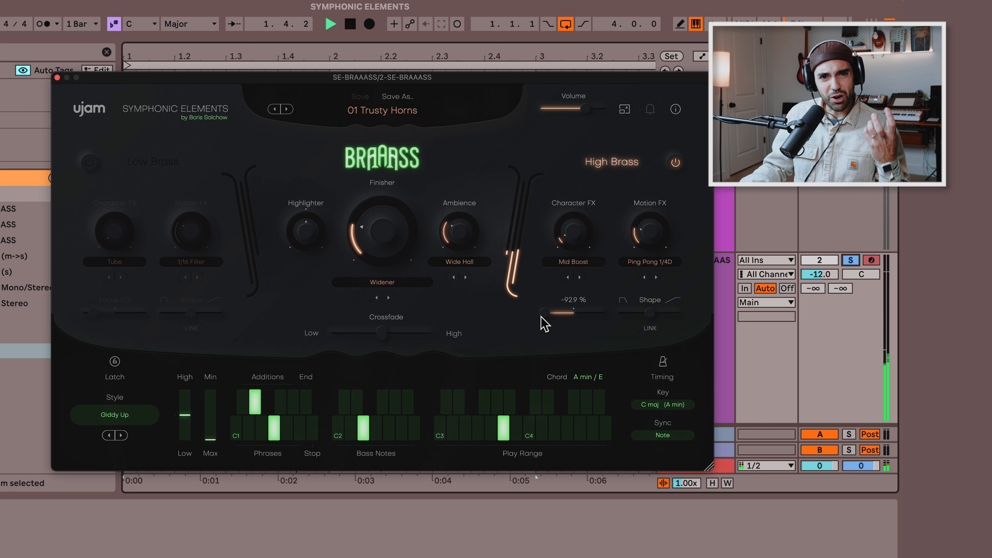
pyautogui.moveTo(542, 317); pyautogui.dragTo(637, 340)
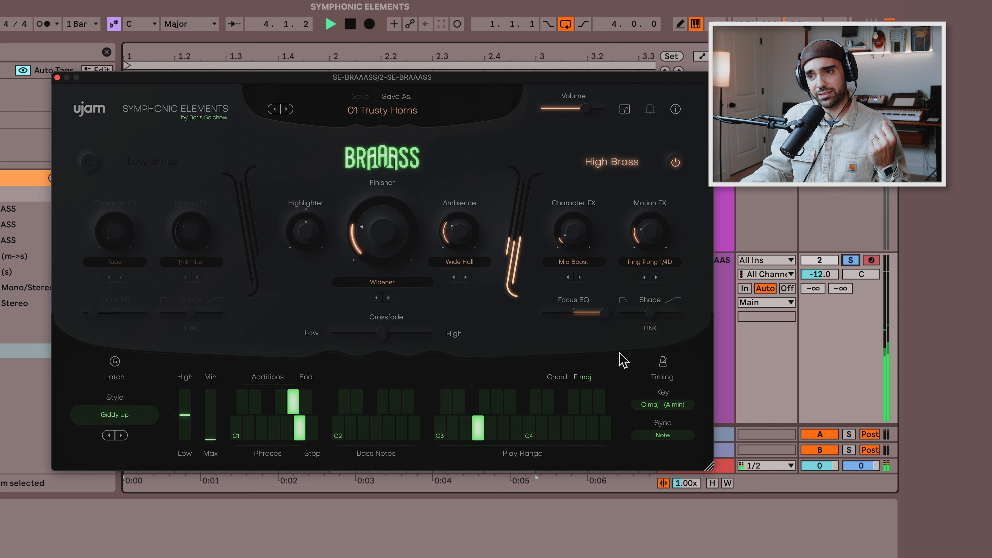
pyautogui.press('space')
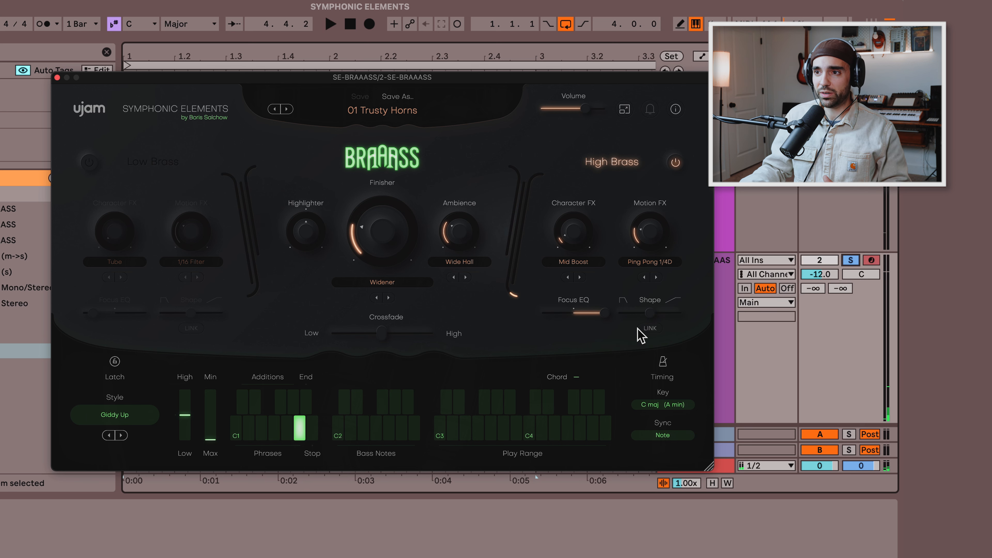
# Step: Try the High Brass Shape control during playback, set it to -79.4 %, and play the result
pyautogui.press('space')
pyautogui.moveTo(652, 315)
pyautogui.mouseDown()
pyautogui.moveTo(609, 324)
pyautogui.moveTo(696, 323)
pyautogui.moveTo(650, 318)
pyautogui.mouseUp()
pyautogui.press('space')
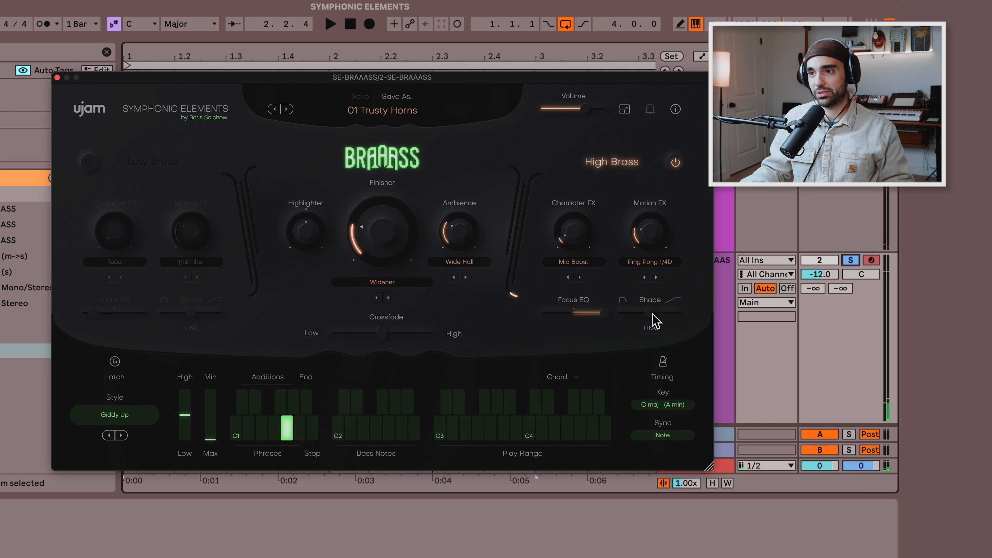
pyautogui.moveTo(651, 312); pyautogui.dragTo(619, 321)
pyautogui.press('space')
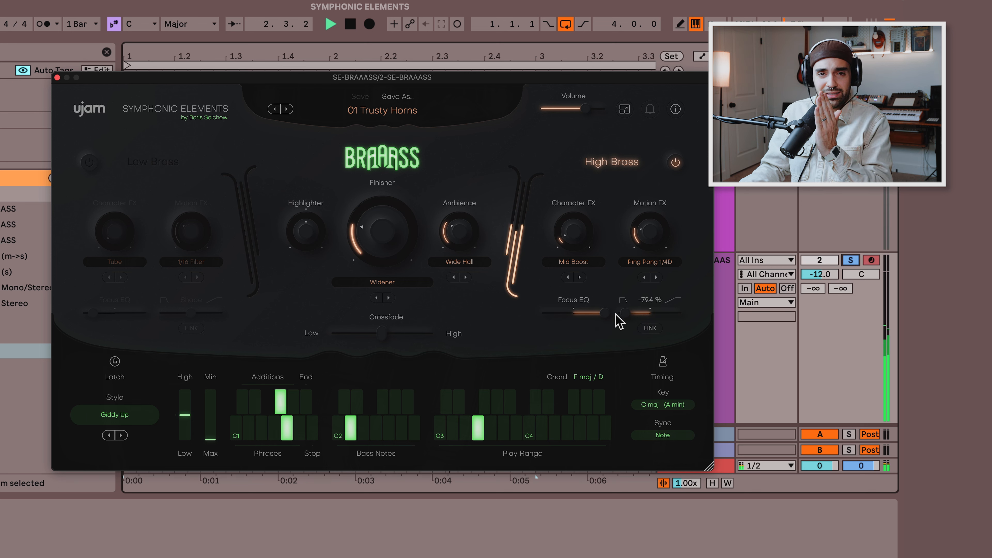
# Step: Try the High Brass Shape control up towards its maximum during playback, and stop the playback
pyautogui.moveTo(628, 316); pyautogui.dragTo(707, 318)
pyautogui.press('space')
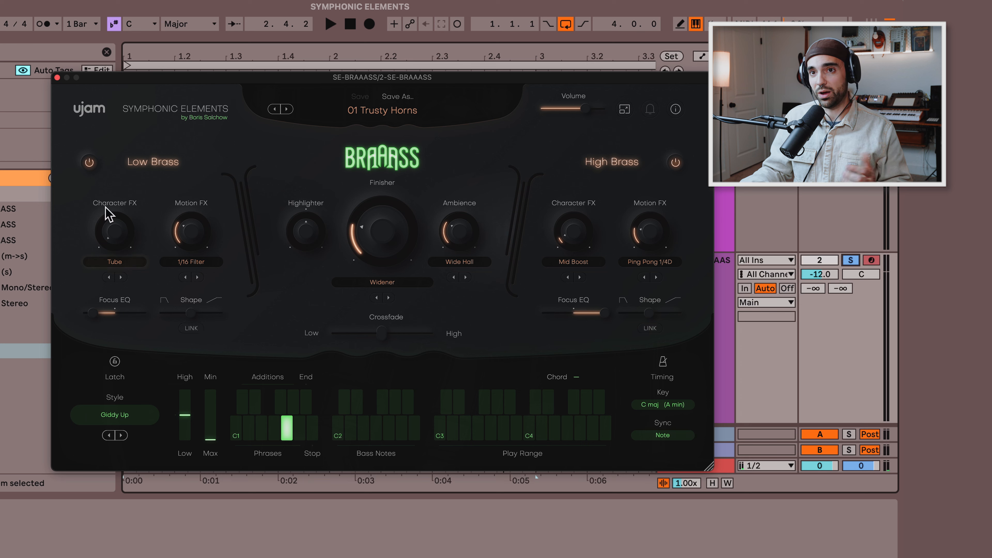
# Step: Close the SE-BRAAASS instrument, open SE-STRIIIINGS from track 1 and switch its Low Strings section off
pyautogui.click(57, 78)
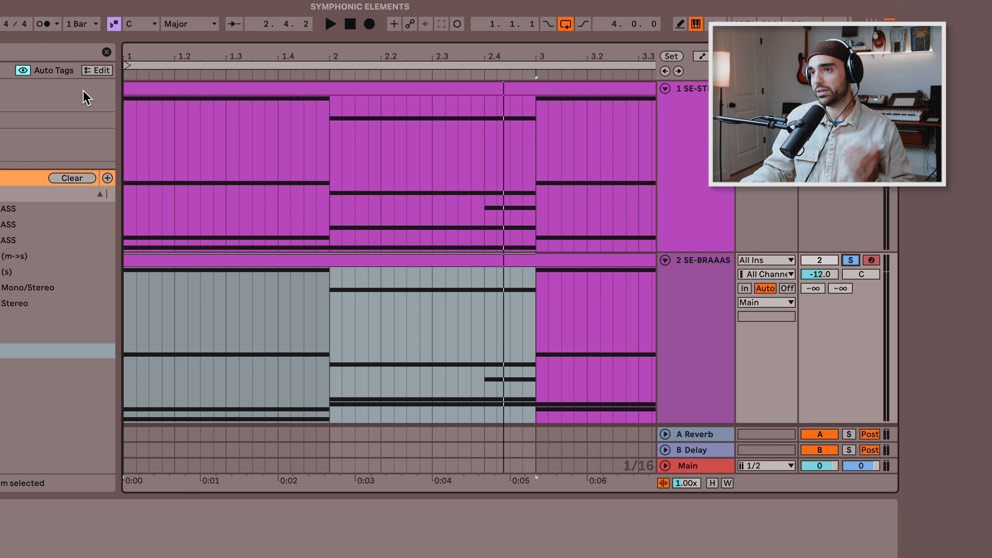
pyautogui.click(691, 214)
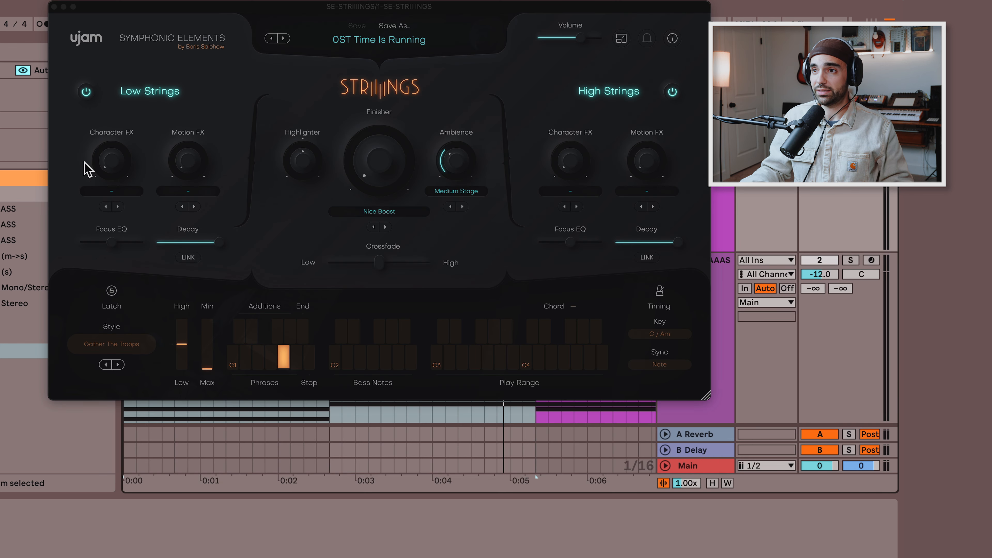
pyautogui.click(86, 91)
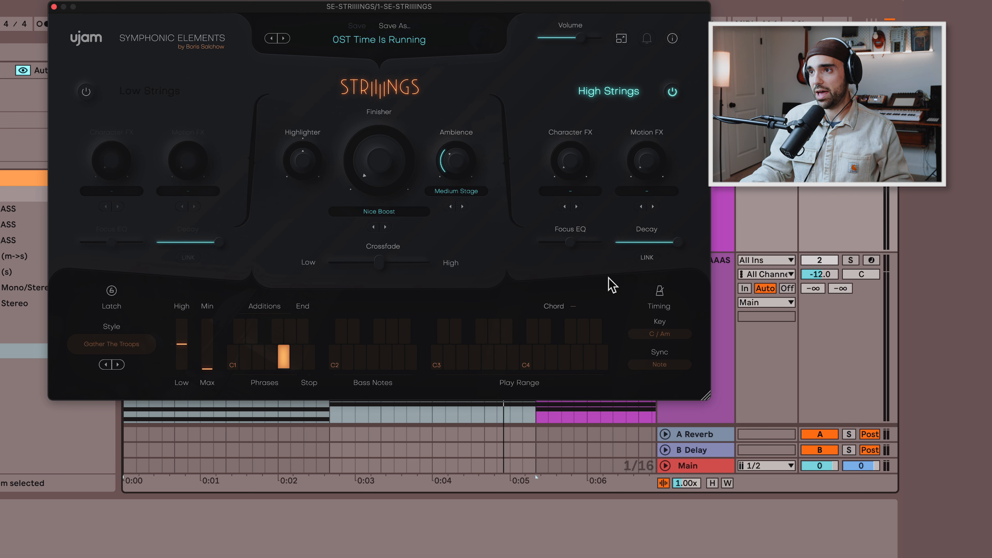
# Step: Set the High Strings Character FX to Bit Crush and Motion FX to Delay 1, raising both amounts well up during playback
pyautogui.click(570, 191)
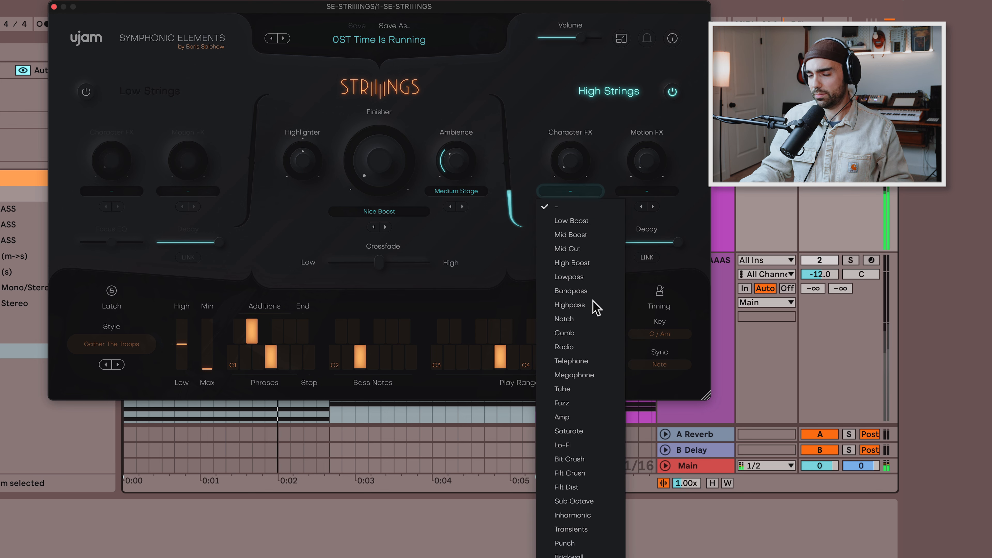
pyautogui.click(586, 460)
pyautogui.moveTo(577, 148); pyautogui.dragTo(561, 39)
pyautogui.click(646, 195)
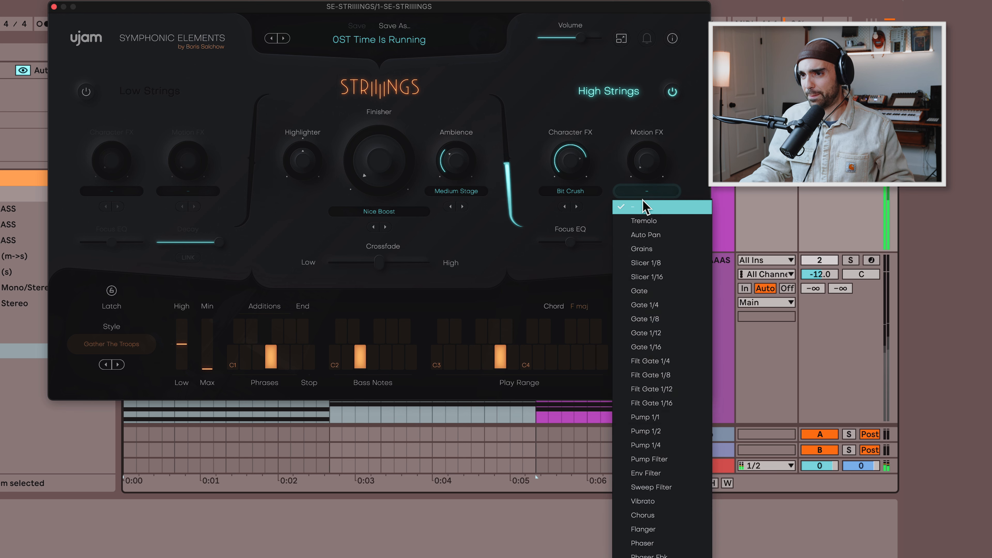
pyautogui.click(650, 554)
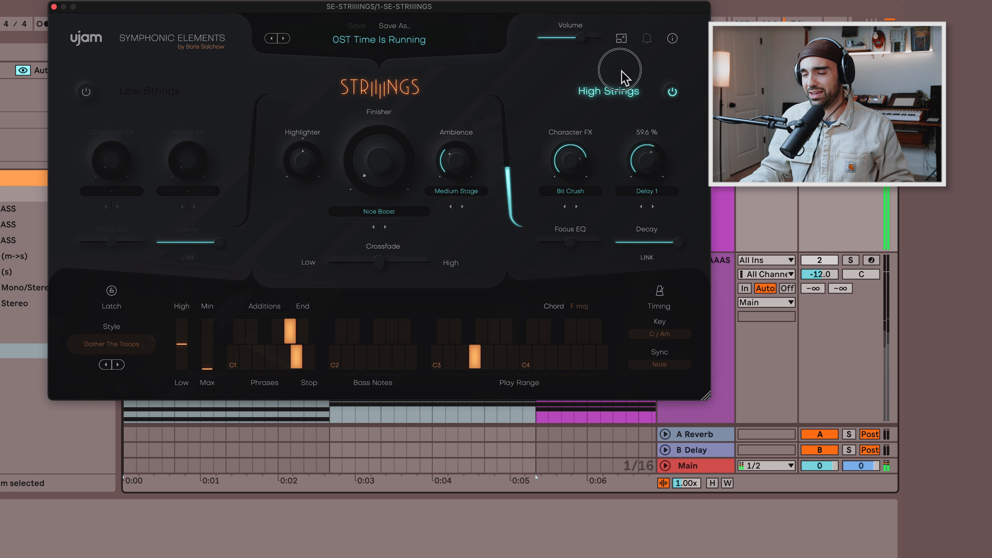
# Step: Move the High Strings Focus EQ above its centre and lower the Character FX and Motion FX amounts to zero
pyautogui.moveTo(573, 155); pyautogui.dragTo(609, 253)
pyautogui.moveTo(568, 165); pyautogui.dragTo(565, 192)
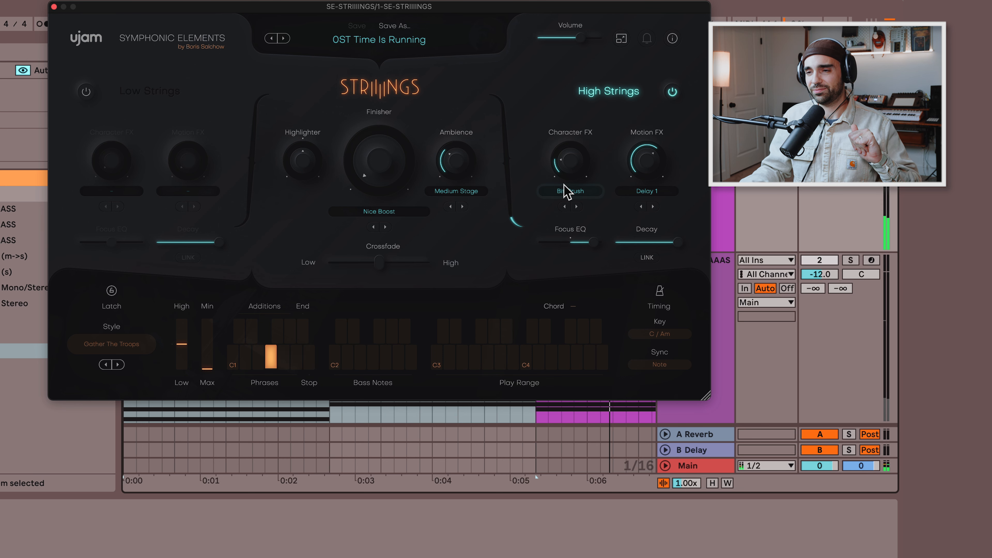
pyautogui.moveTo(568, 160); pyautogui.dragTo(594, 284)
pyautogui.moveTo(650, 169); pyautogui.dragTo(668, 416)
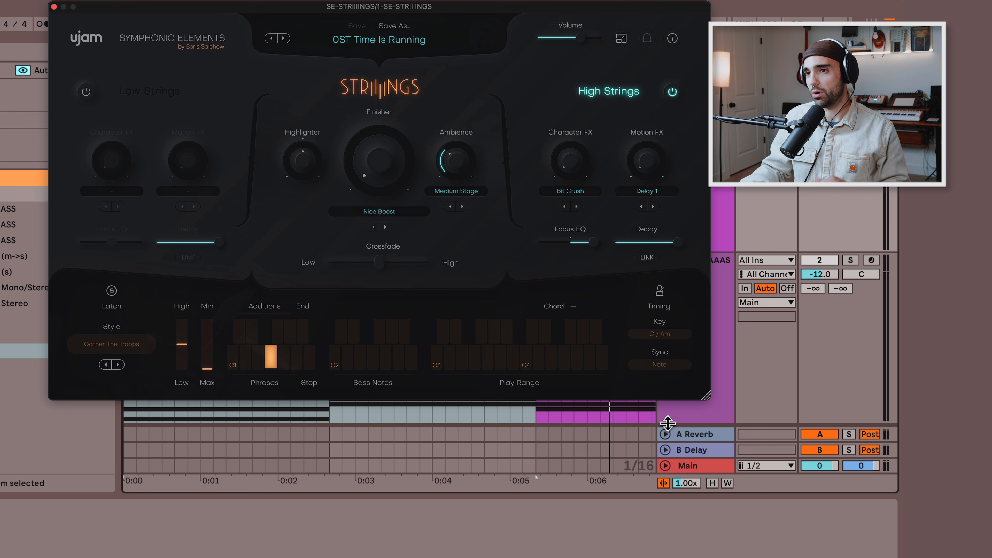
# Step: Sweep the High Strings Decay down to zero and back up to roughly three quarters during playback, and close the strings instrument
pyautogui.click(679, 244)
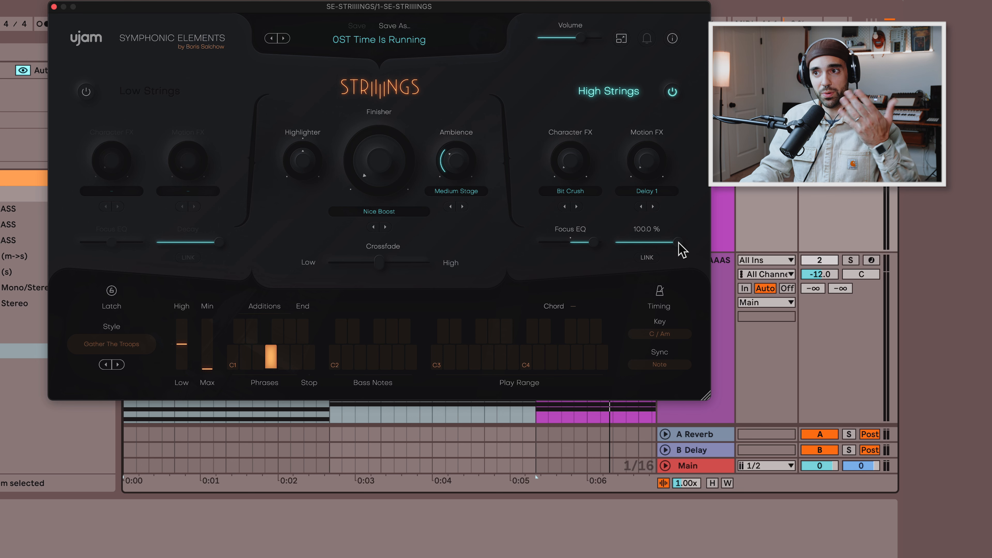
pyautogui.press('space')
pyautogui.moveTo(681, 249); pyautogui.dragTo(583, 276)
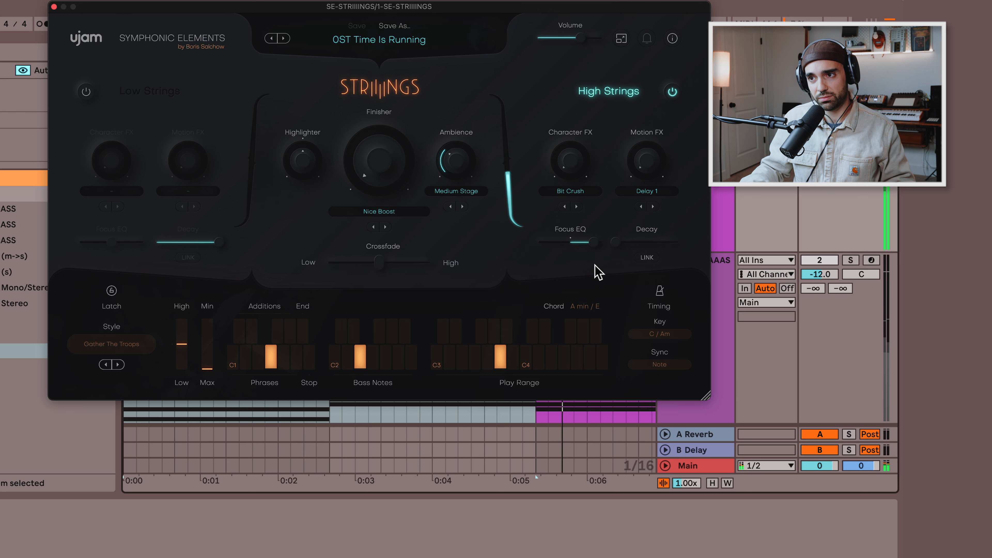
pyautogui.moveTo(621, 252)
pyautogui.mouseDown()
pyautogui.moveTo(596, 252)
pyautogui.moveTo(617, 258)
pyautogui.mouseUp()
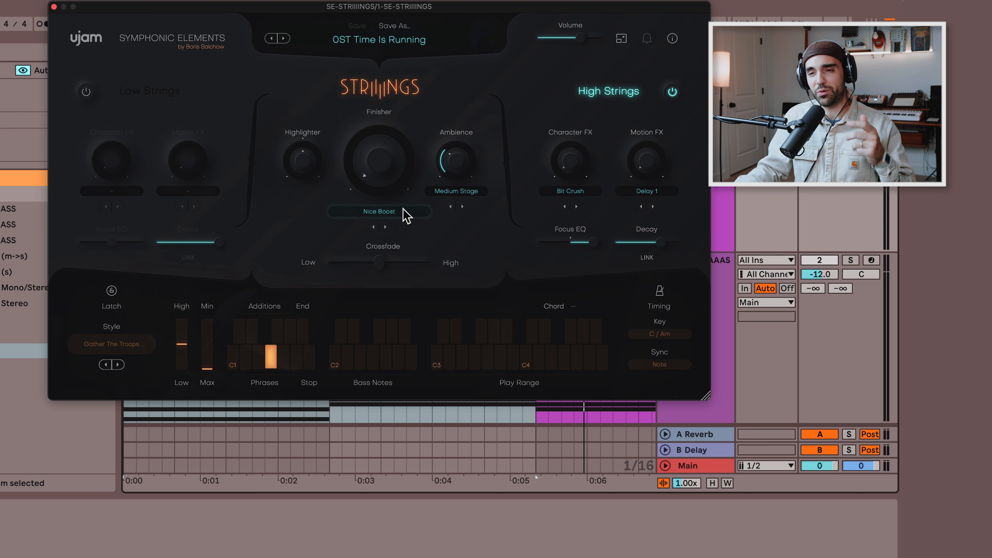
pyautogui.click(54, 6)
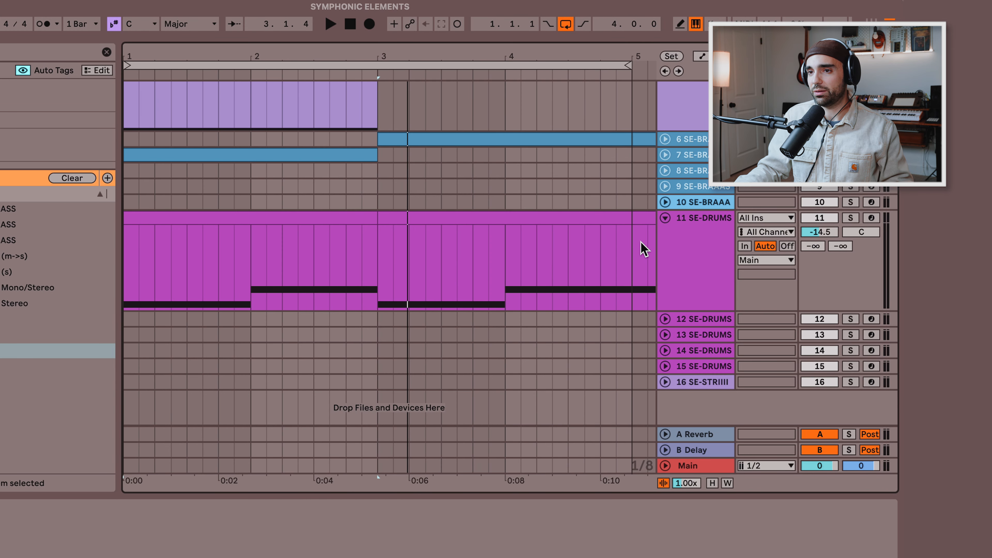
# Step: Loop the four bars from bar 7 with track 13 SE-DRUMS soloed, and open that track's instrument window
pyautogui.scroll(1, 641, 241)
pyautogui.hscroll(10, 521, 268)
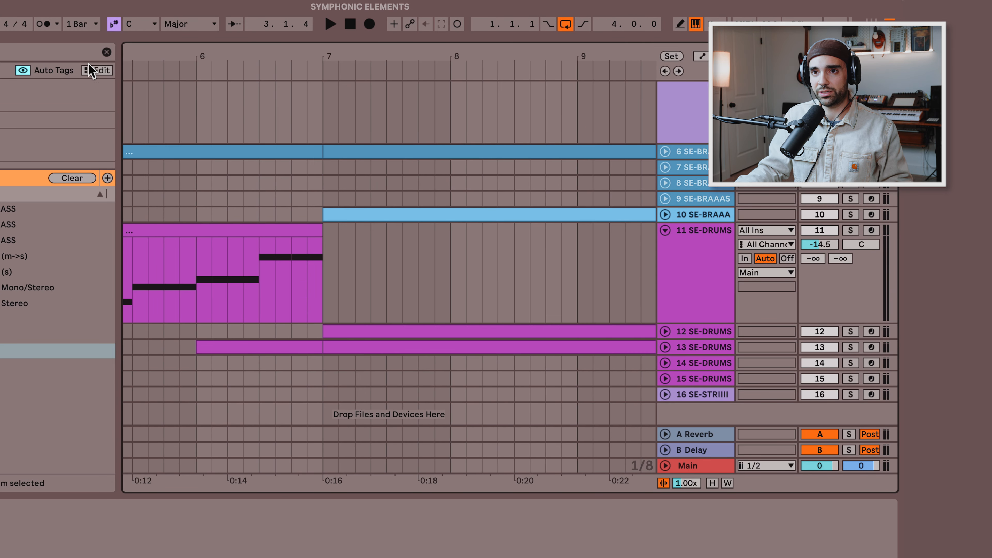
pyautogui.moveTo(150, 58); pyautogui.dragTo(197, 58)
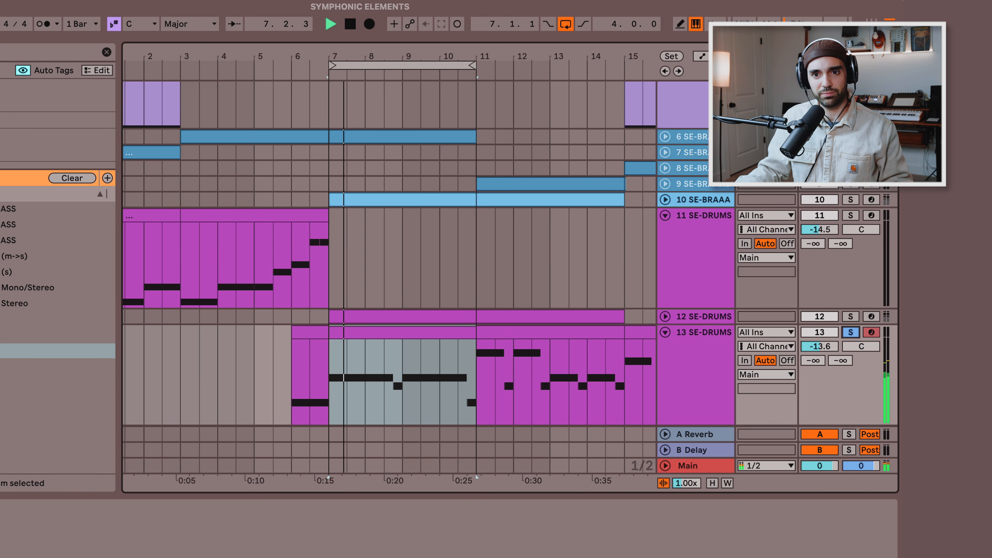
pyautogui.press('alt+super+p')
pyautogui.moveTo(356, 51); pyautogui.dragTo(271, 75)
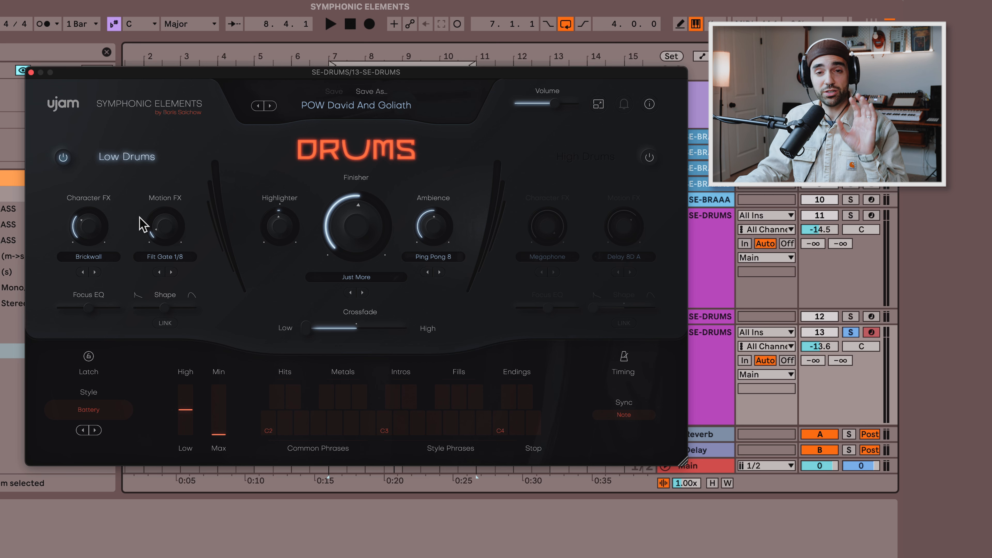
# Step: Play the looped SE-DRUMS part with the POW David And Goliath preset
pyautogui.press('space')
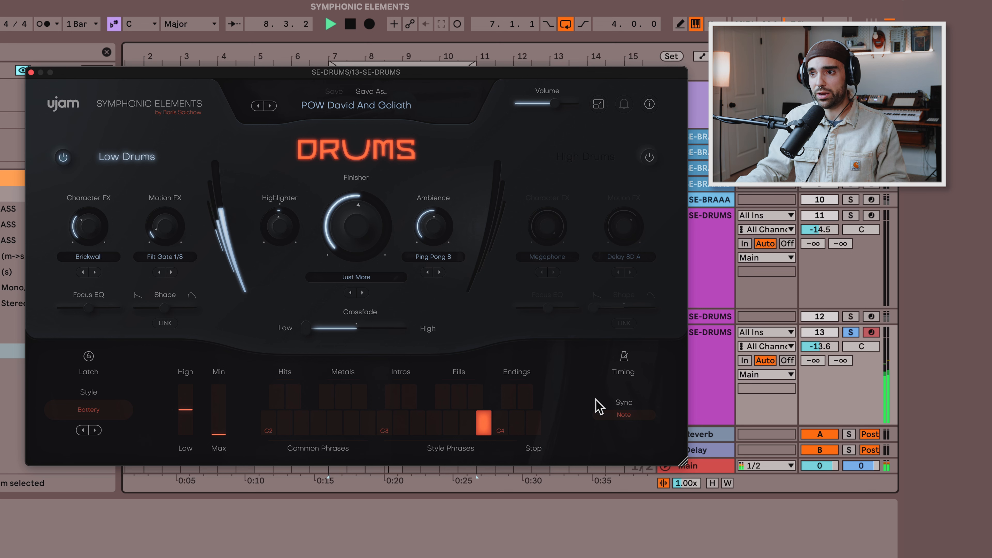
pyautogui.press('space')
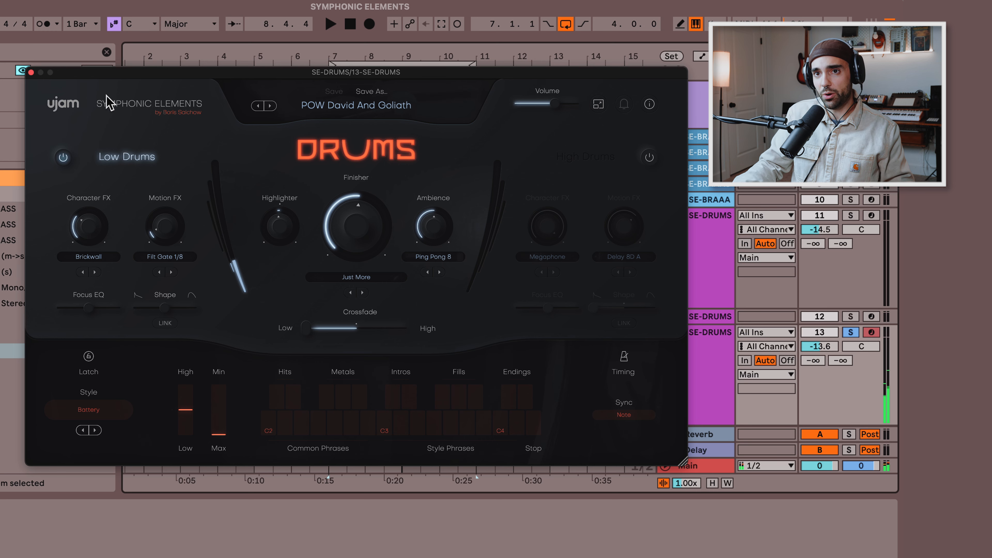
# Step: Close the drums instrument and examine the phrase-trigger notes in the looped clip on track 13
pyautogui.click(31, 72)
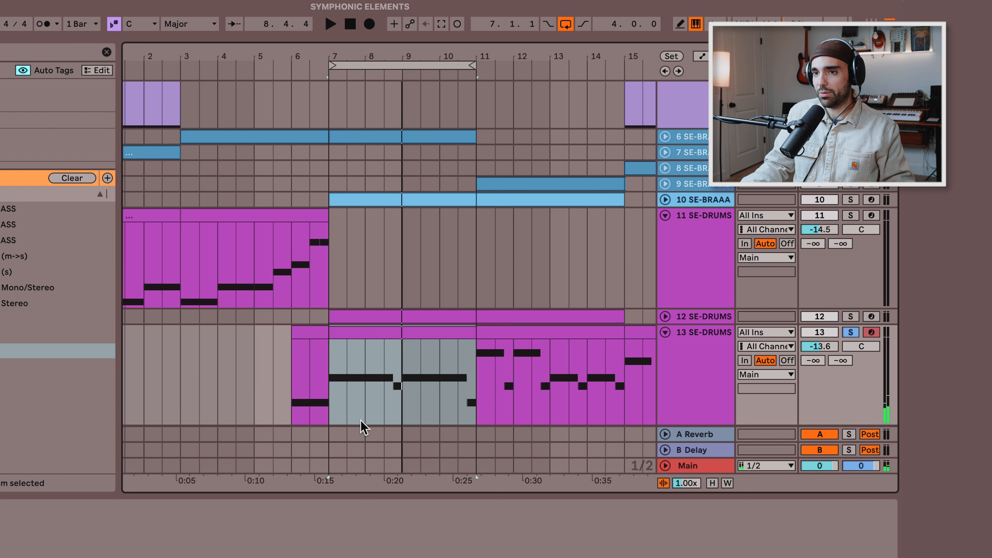
pyautogui.doubleClick(372, 347)
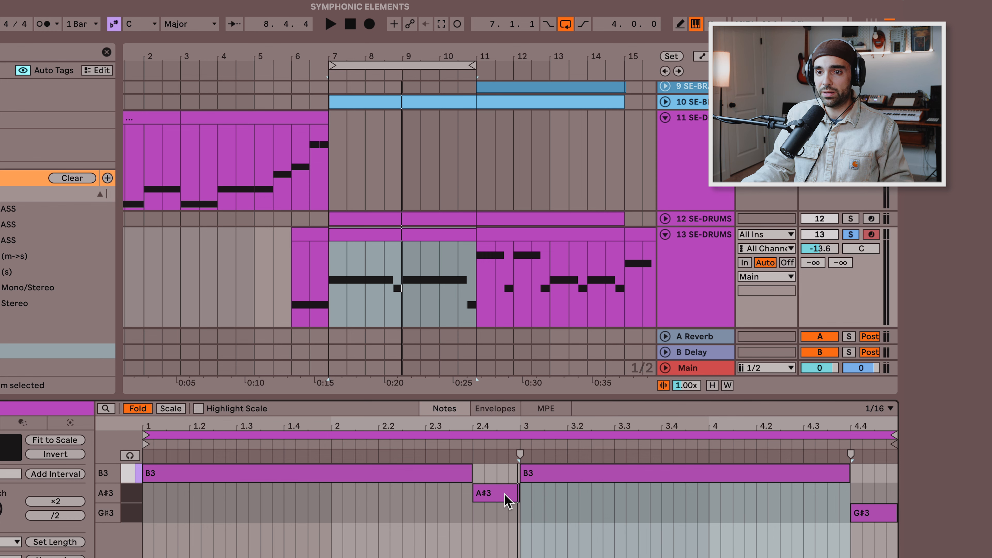
pyautogui.click(709, 299)
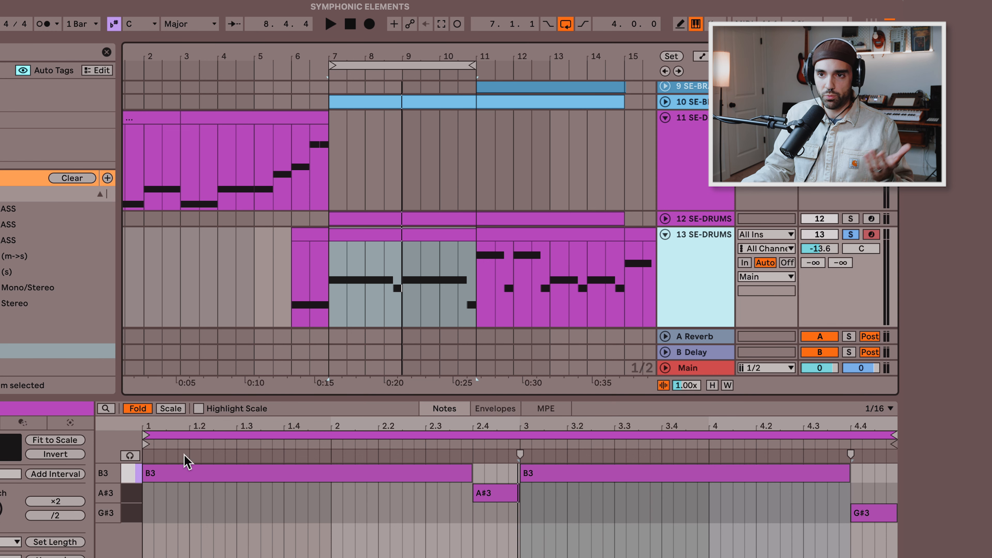
# Step: Bring the track 13 drums instrument back and play the loop to watch which phrase keys are triggered
pyautogui.doubleClick(680, 285)
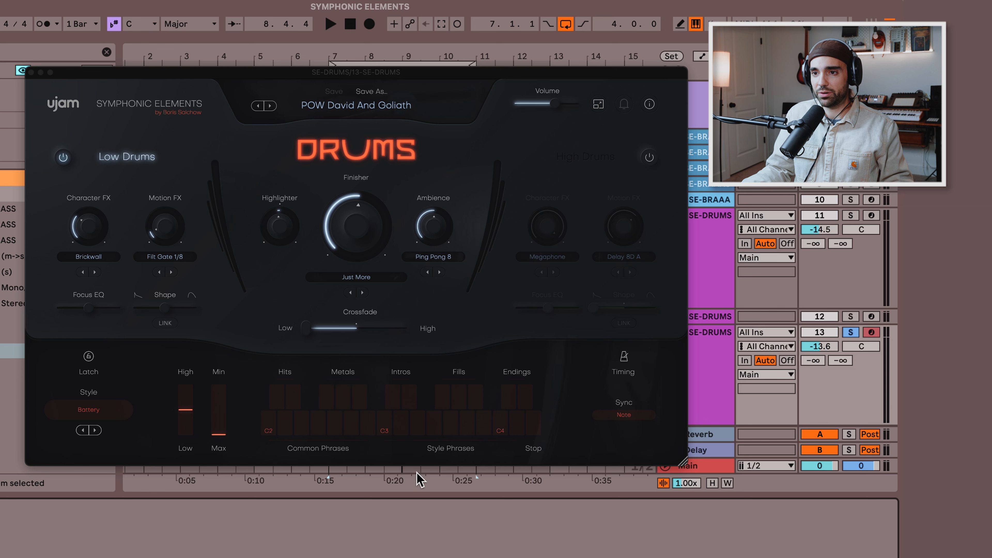
pyautogui.press('space')
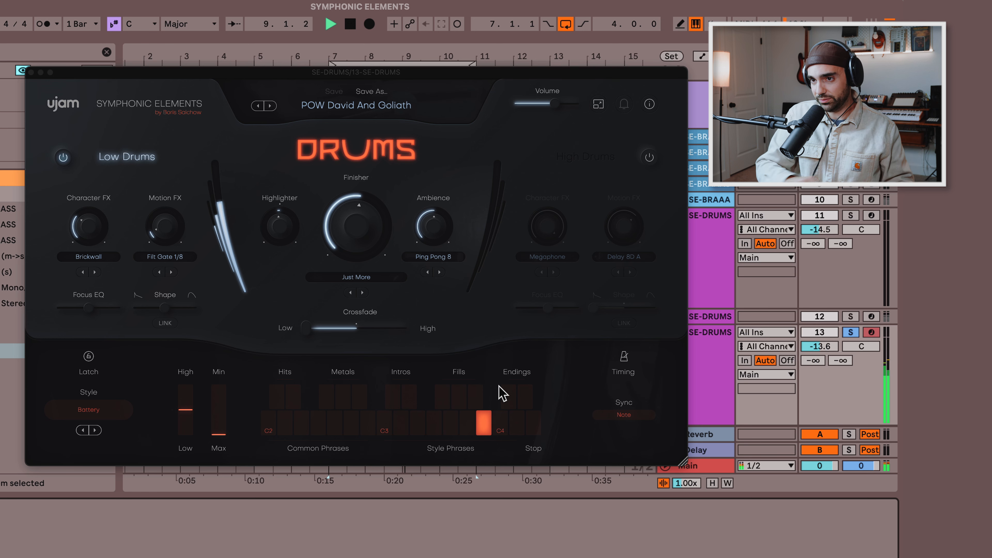
pyautogui.press('space')
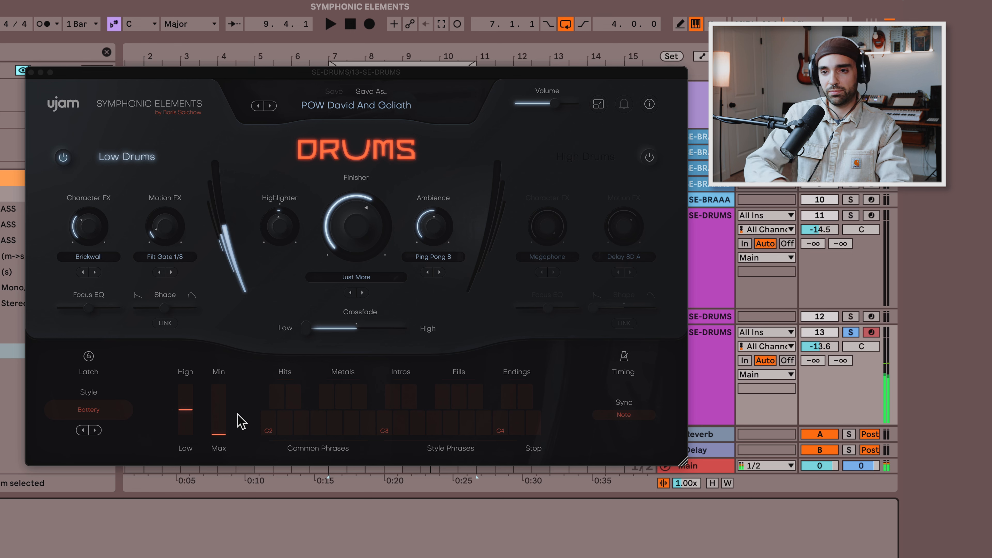
# Step: Try the Carol Of Drums and Spread Accents styles during playback, and return the drum style to Battery
pyautogui.click(96, 430)
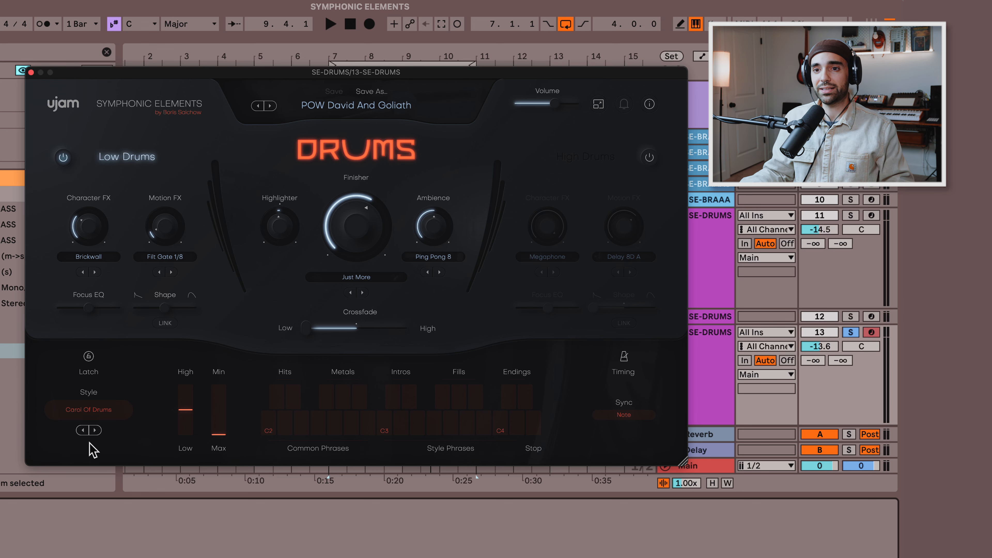
pyautogui.press('space')
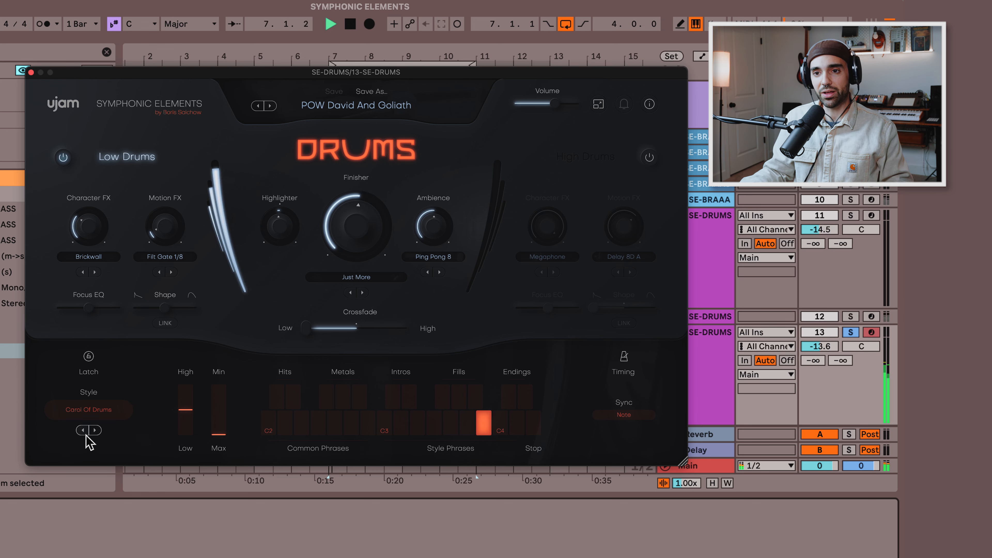
pyautogui.click(84, 430)
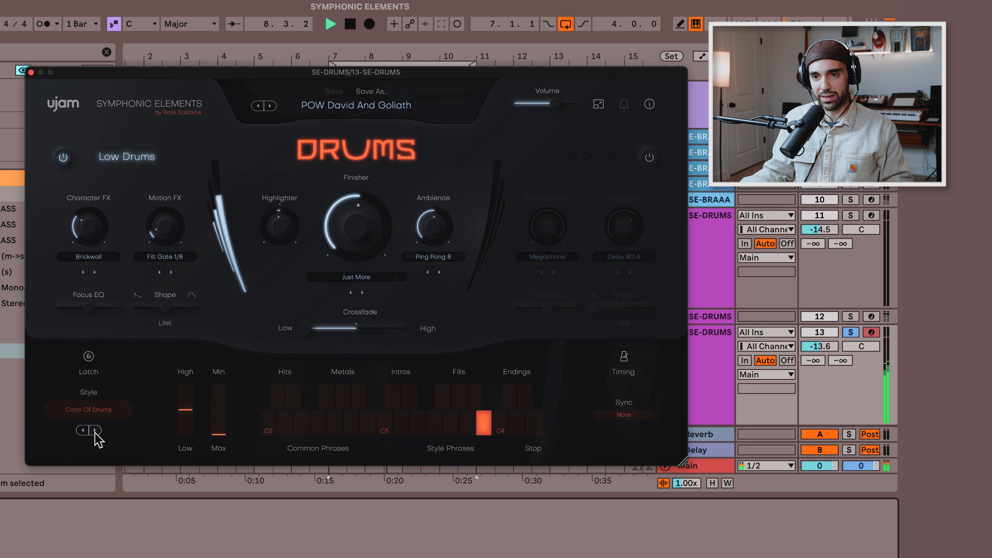
pyautogui.click(95, 431)
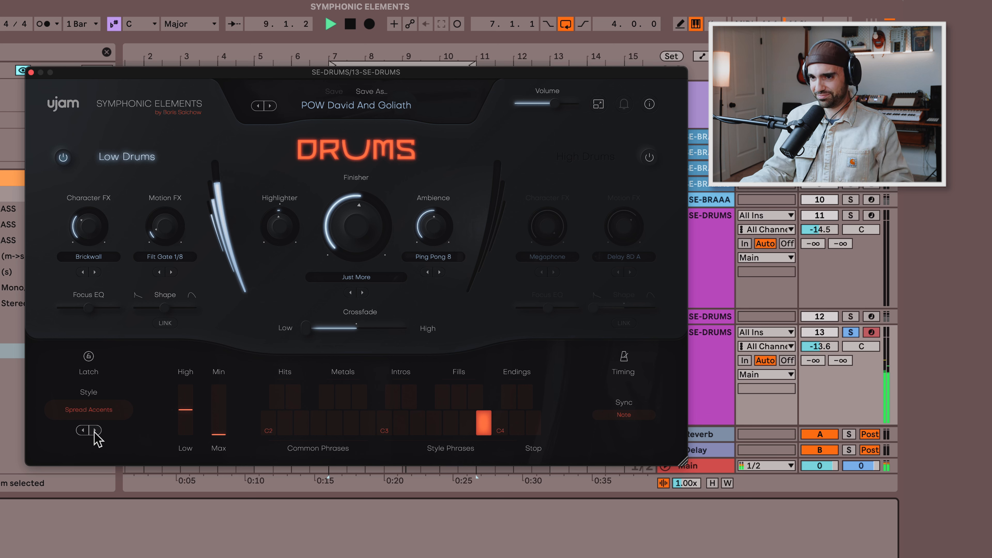
pyautogui.click(83, 430)
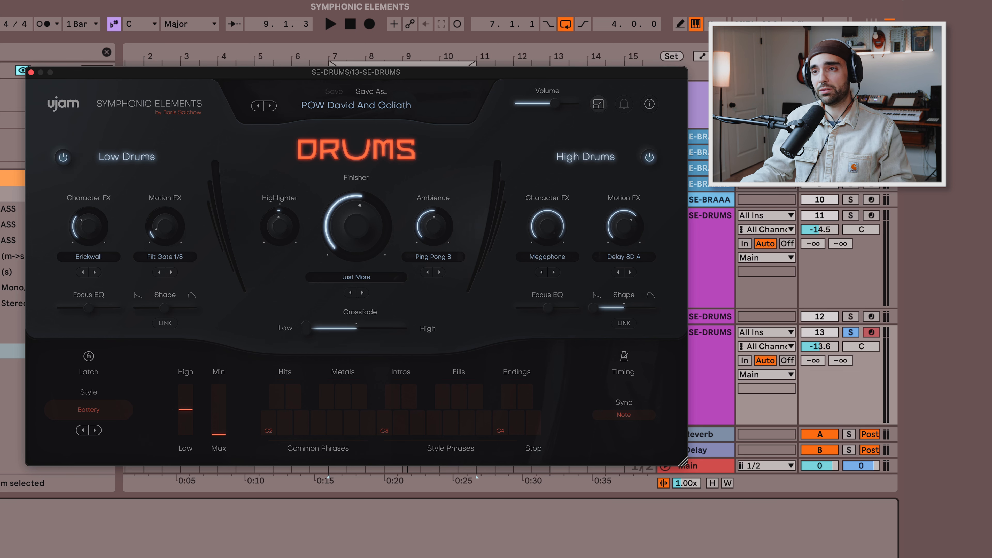
# Step: Switch High Drums off and try the Highlighter at about +55 % during playback, returning it to its centre
pyautogui.click(649, 158)
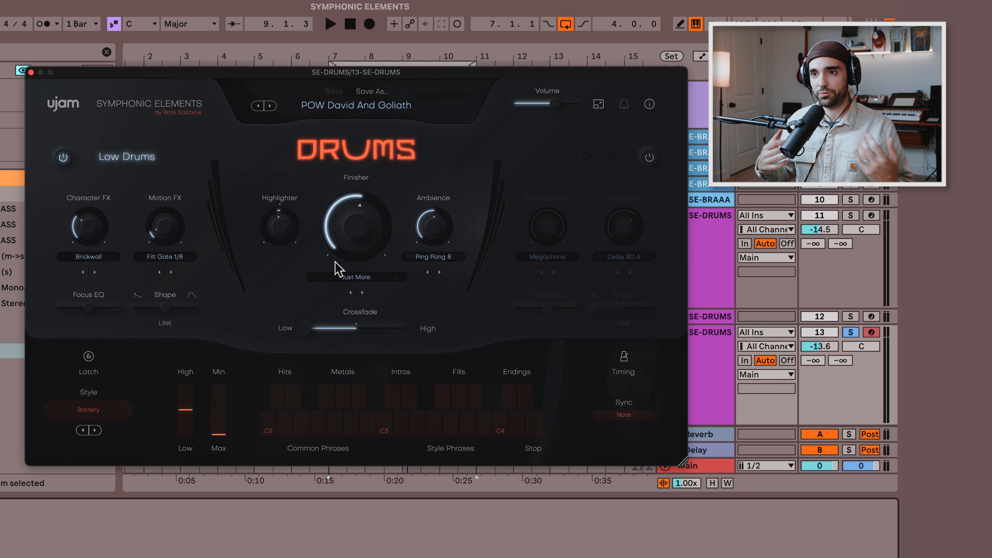
pyautogui.click(279, 230)
pyautogui.press('space')
pyautogui.moveTo(279, 229); pyautogui.dragTo(277, 169)
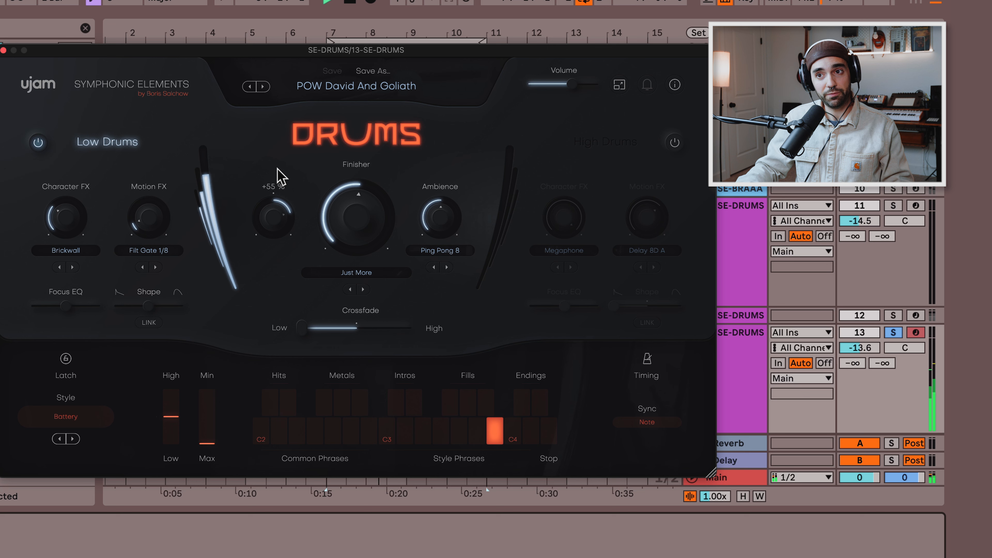
pyautogui.moveTo(277, 202)
pyautogui.mouseDown()
pyautogui.moveTo(276, 225)
pyautogui.moveTo(277, 183)
pyautogui.moveTo(278, 285)
pyautogui.moveTo(277, 218)
pyautogui.mouseUp()
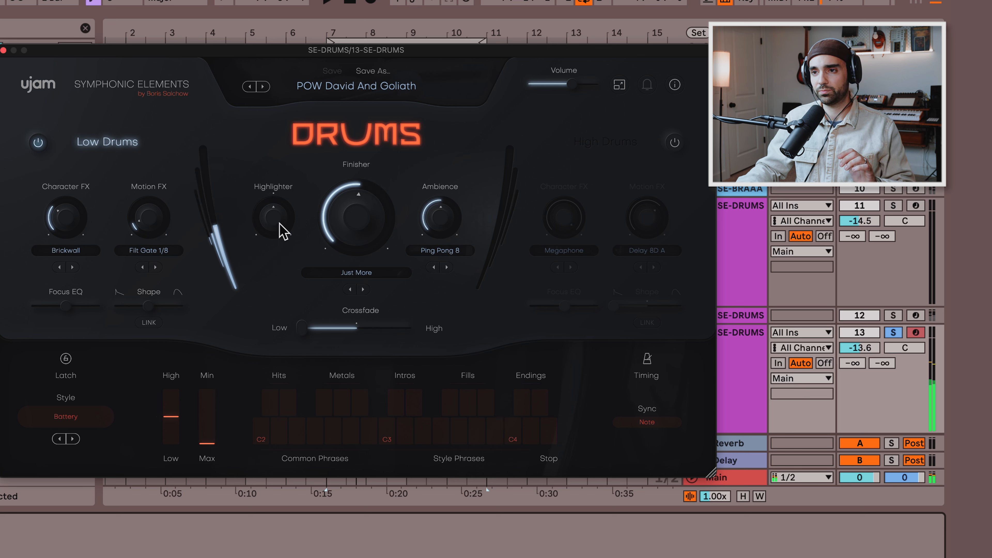
# Step: Examine the drums Ambience types and try the Ping Pong 8 amount at about 48 % during playback
pyautogui.click(451, 253)
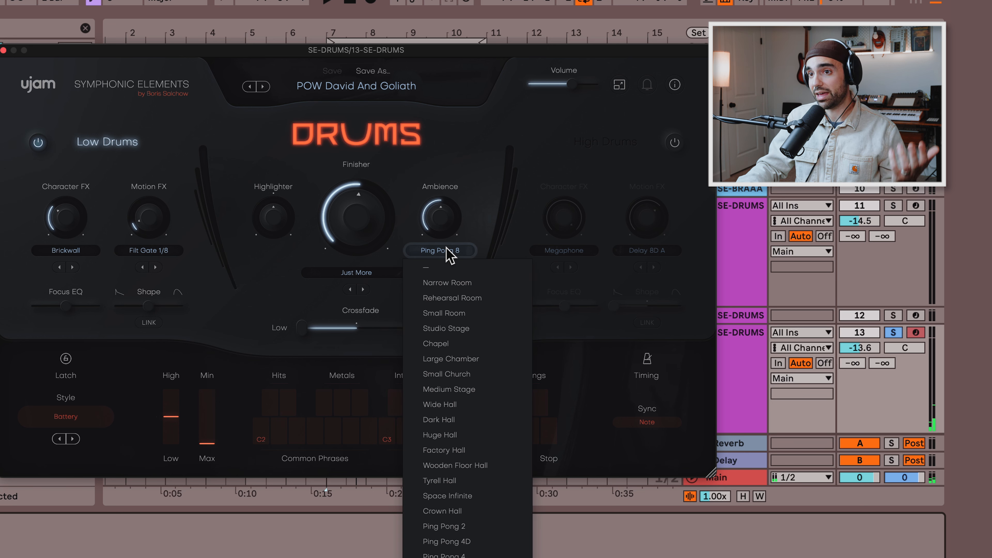
pyautogui.click(460, 148)
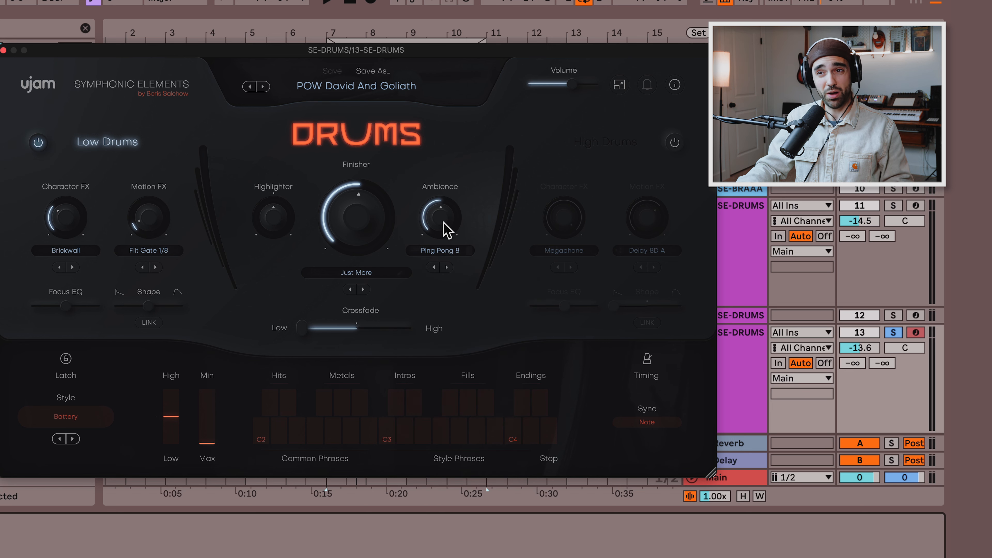
pyautogui.press('space')
pyautogui.moveTo(447, 230); pyautogui.dragTo(441, 190)
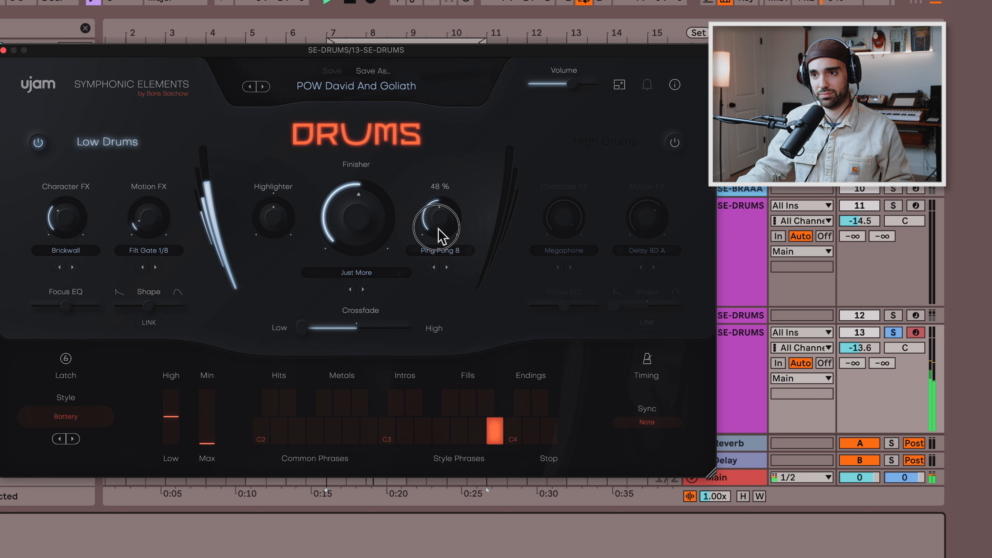
pyautogui.press('space')
# Step: Try the Wide Hall ambience on the drums during playback and return the Ambience type to Ping Pong 8
pyautogui.click(441, 251)
pyautogui.click(439, 404)
pyautogui.moveTo(439, 234); pyautogui.dragTo(440, 268)
pyautogui.press('space')
pyautogui.click(449, 259)
pyautogui.click(442, 253)
pyautogui.click(442, 254)
pyautogui.click(442, 253)
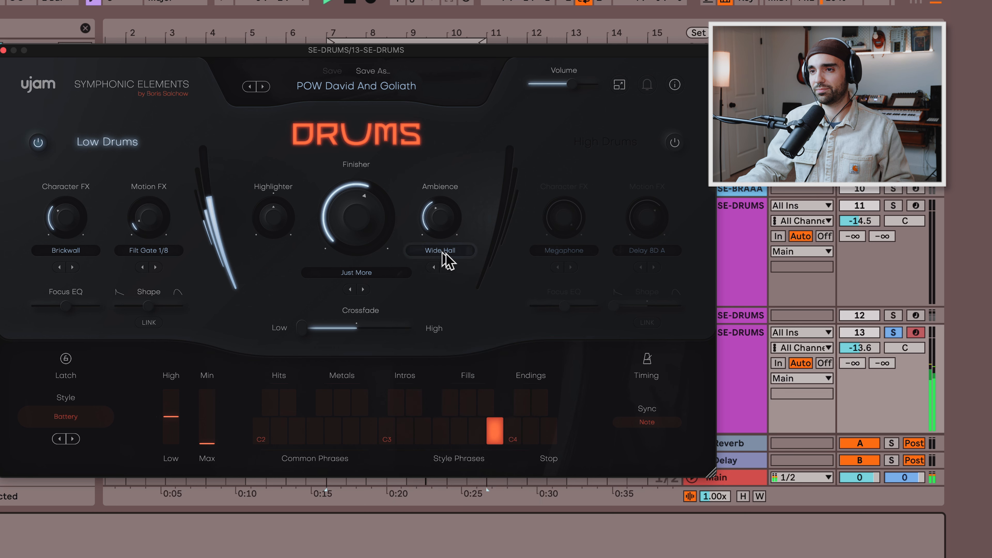
pyautogui.click(442, 254)
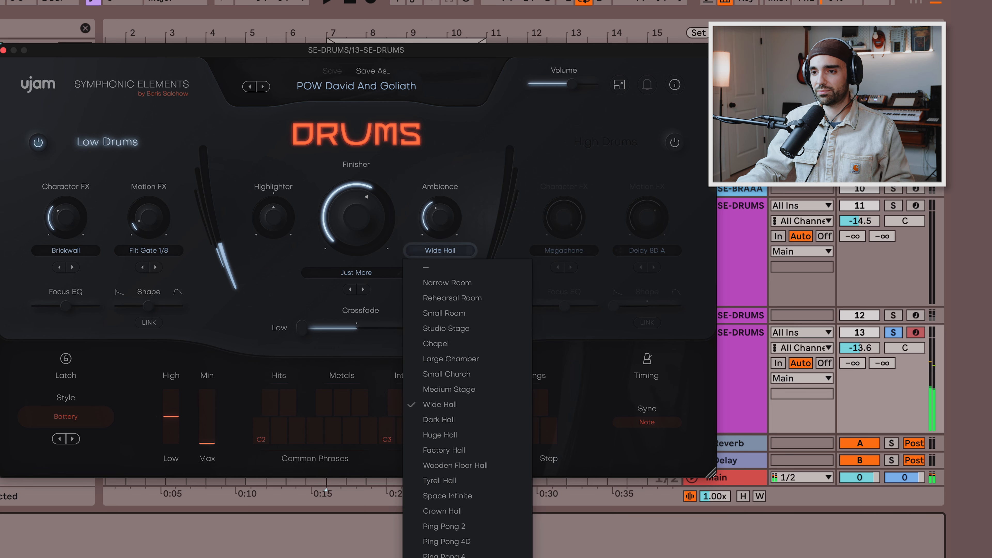
pyautogui.click(449, 531)
# Step: Play the loop and lower the drums Finisher amount with the Just More mode
pyautogui.press('space')
pyautogui.moveTo(361, 221); pyautogui.dragTo(341, 261)
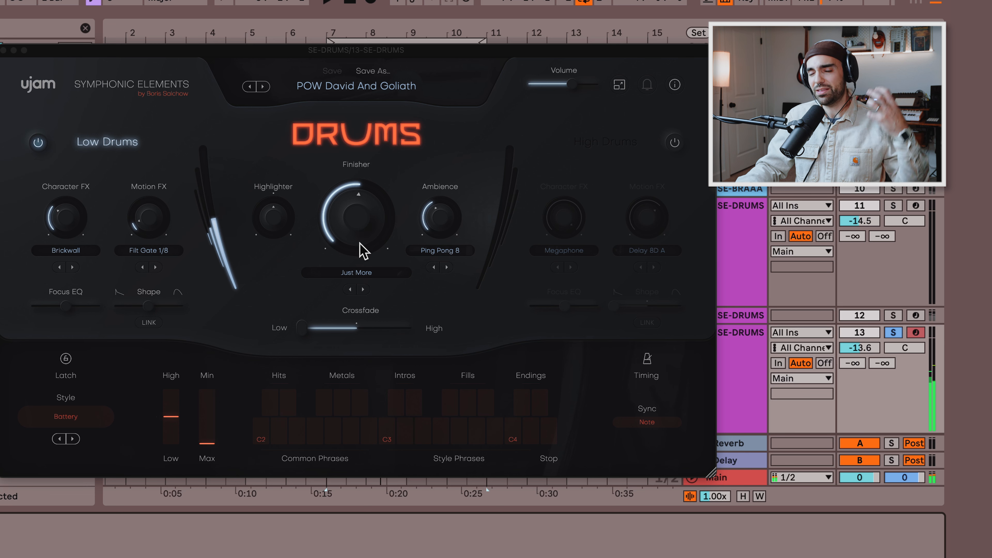
pyautogui.moveTo(370, 250); pyautogui.dragTo(350, 288)
pyautogui.press('space')
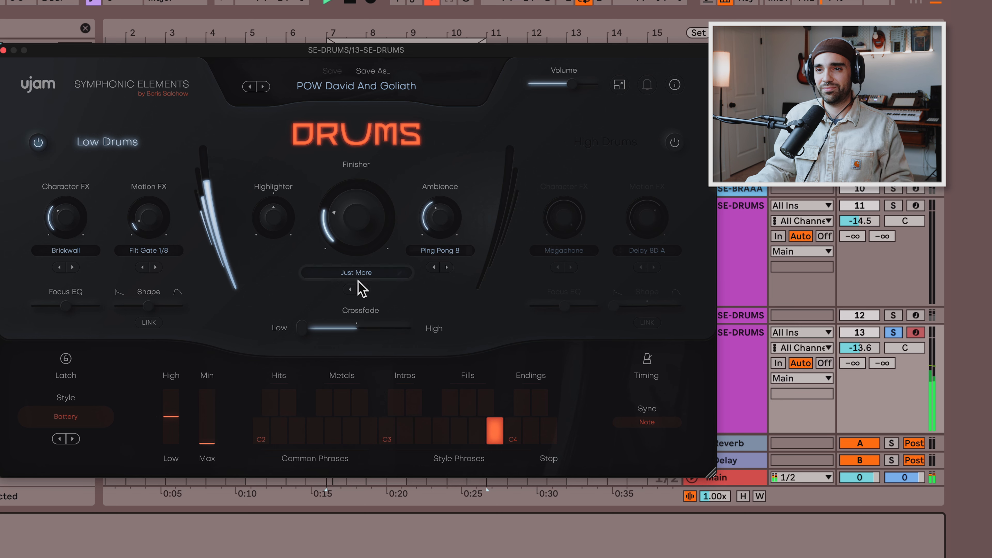
# Step: Try the Glitch Grooves mode from the GLITCH category as the drums Finisher, lowering it to about 18 %
pyautogui.click(356, 273)
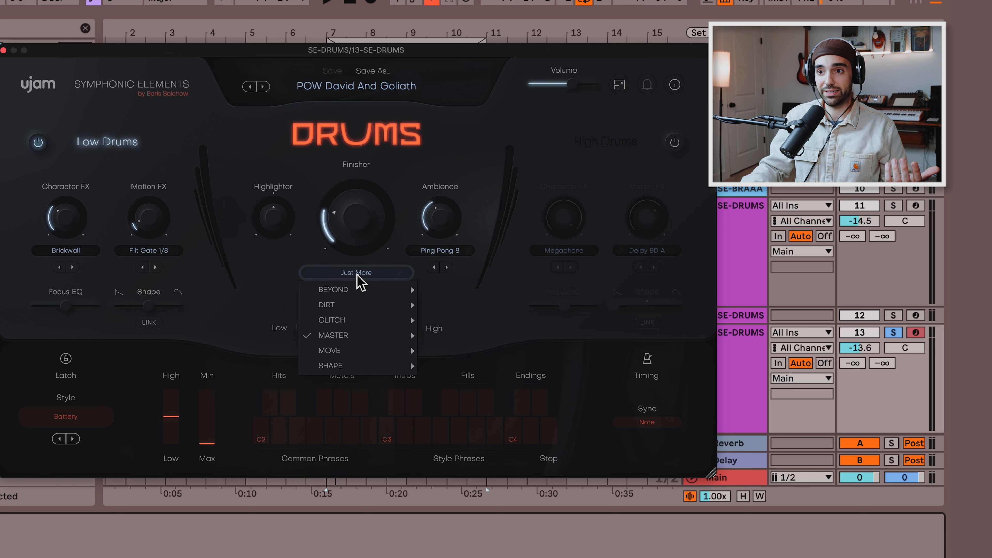
pyautogui.moveTo(353, 327)
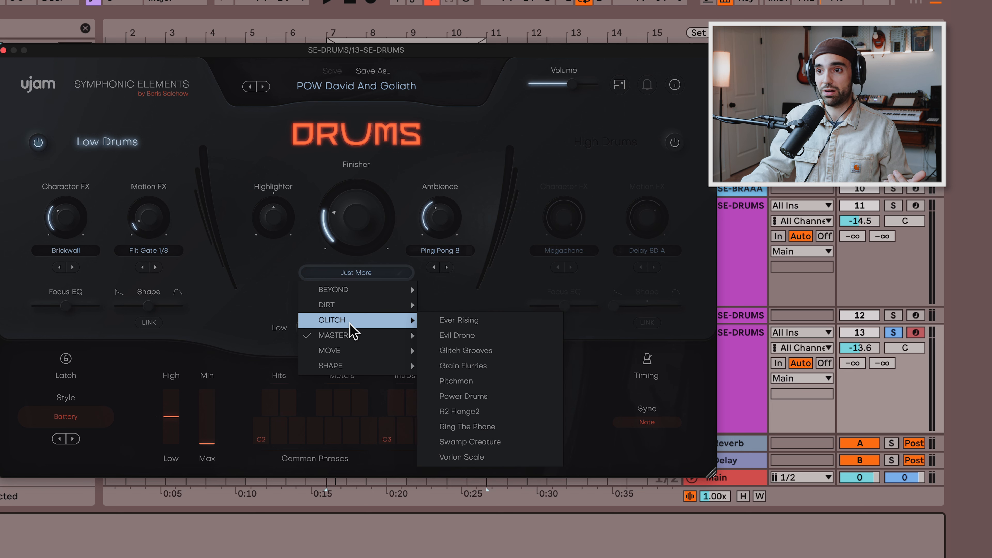
pyautogui.click(466, 350)
pyautogui.moveTo(343, 213); pyautogui.dragTo(353, 250)
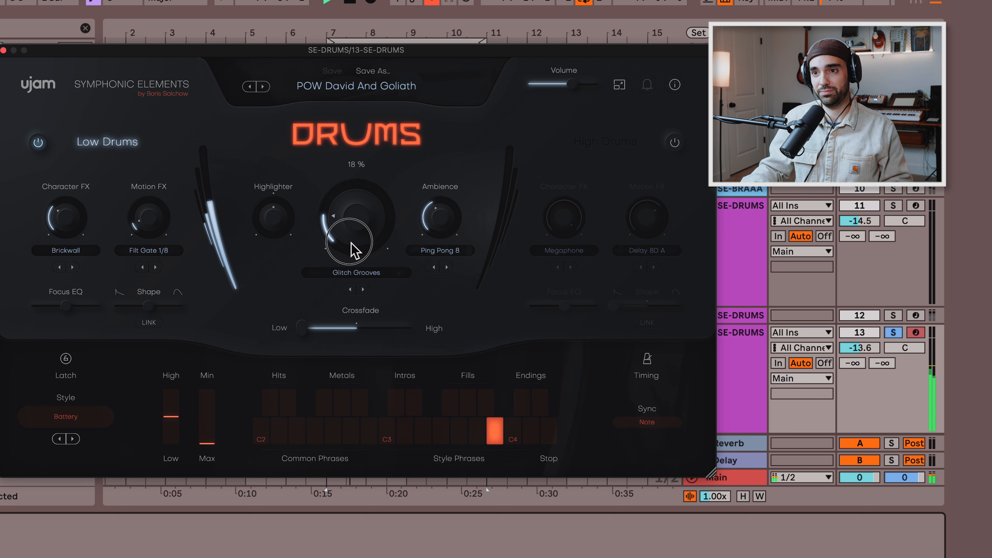
# Step: Try the Swamp Creature Finisher mode, sweeping its amount to about 67 % and back down
pyautogui.click(365, 275)
pyautogui.moveTo(376, 319)
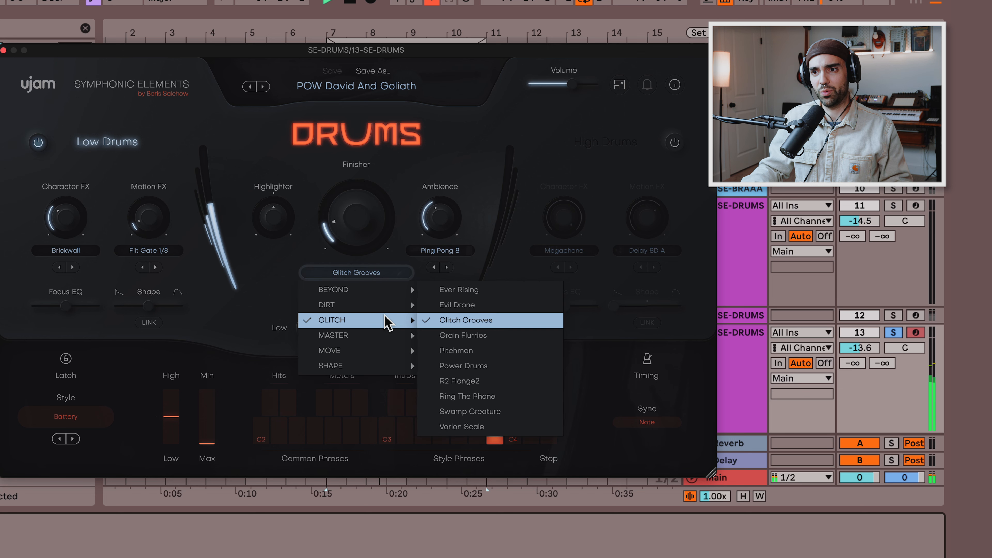
pyautogui.click(499, 413)
pyautogui.moveTo(345, 187); pyautogui.dragTo(351, 135)
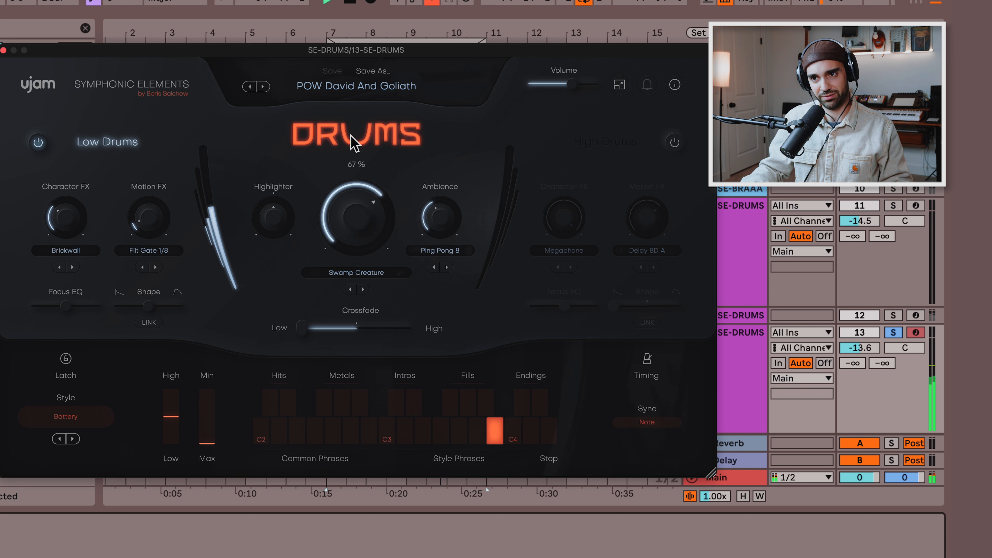
pyautogui.moveTo(357, 215); pyautogui.dragTo(365, 269)
# Step: Try the Crunch mode from the DIRT category as the drums Finisher and adjust its amount
pyautogui.click(358, 273)
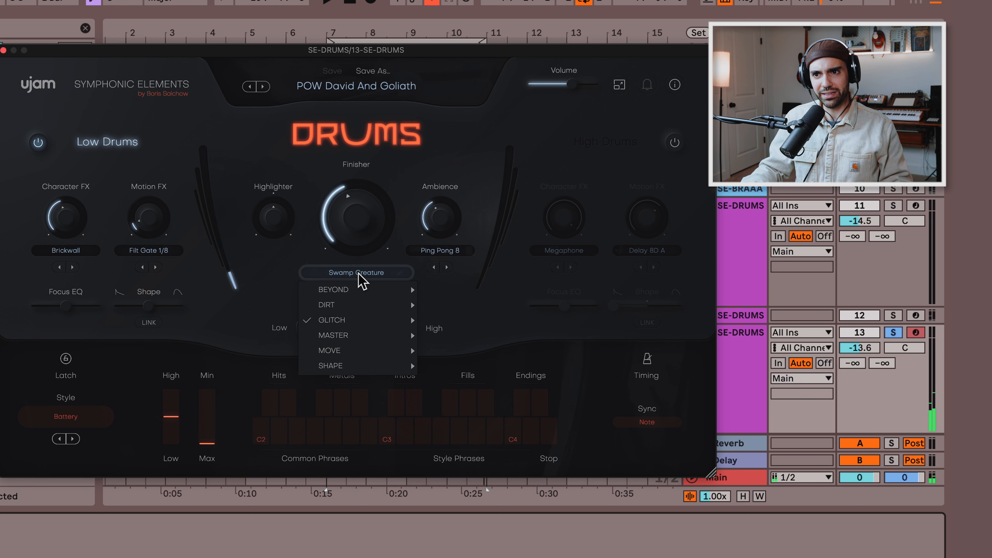
pyautogui.moveTo(350, 306)
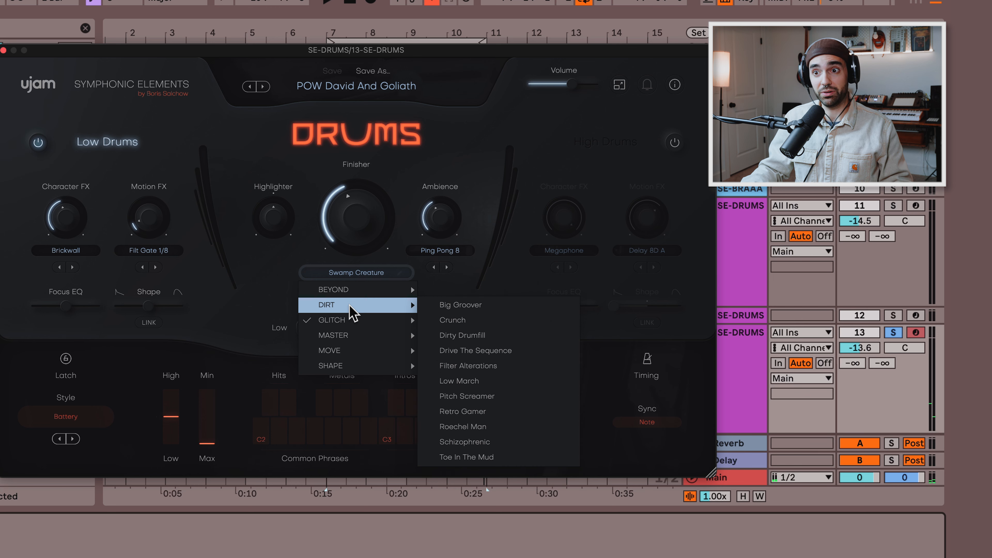
pyautogui.click(468, 320)
pyautogui.moveTo(354, 225)
pyautogui.mouseDown()
pyautogui.moveTo(346, 191)
pyautogui.moveTo(356, 166)
pyautogui.moveTo(360, 237)
pyautogui.moveTo(344, 176)
pyautogui.moveTo(352, 235)
pyautogui.mouseUp()
# Step: Try the Second Shadow mode from the SHAPE category, sweeping the Finisher to about 81 % and back down
pyautogui.click(363, 273)
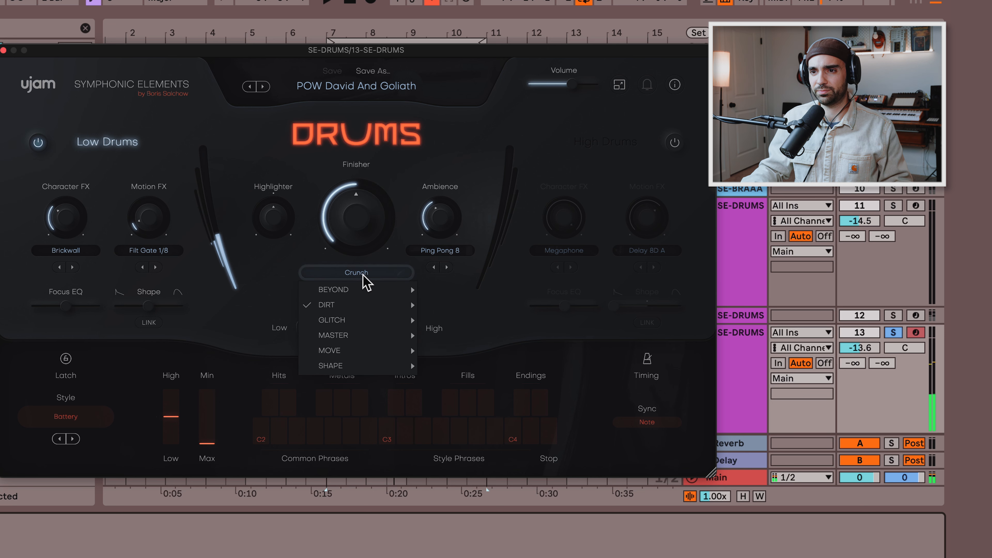
pyautogui.moveTo(351, 366)
pyautogui.click(472, 320)
pyautogui.moveTo(355, 222); pyautogui.dragTo(361, 177)
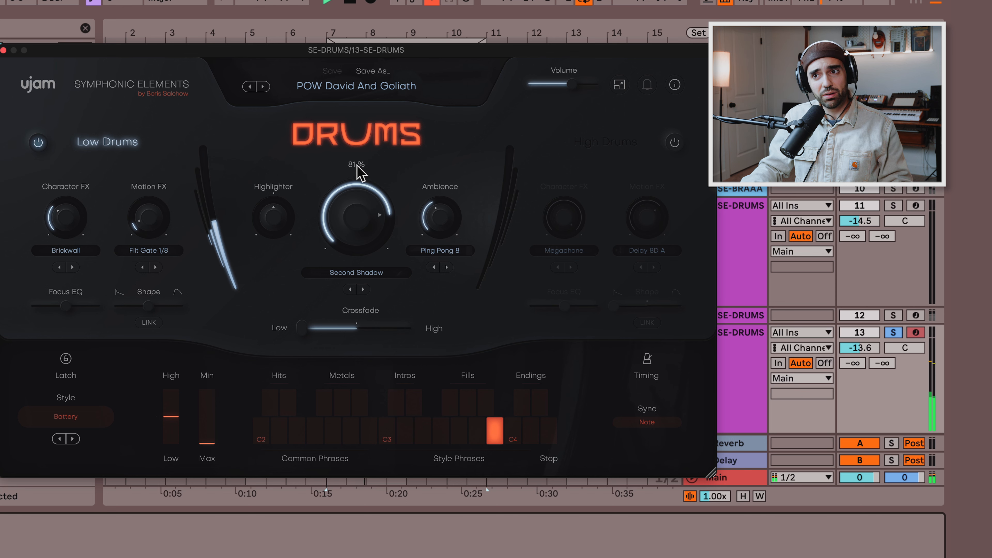
pyautogui.moveTo(357, 166); pyautogui.dragTo(362, 274)
# Step: Try the Raindrops mode from the BEYOND category as the drums Finisher and adjust its amount
pyautogui.click(363, 274)
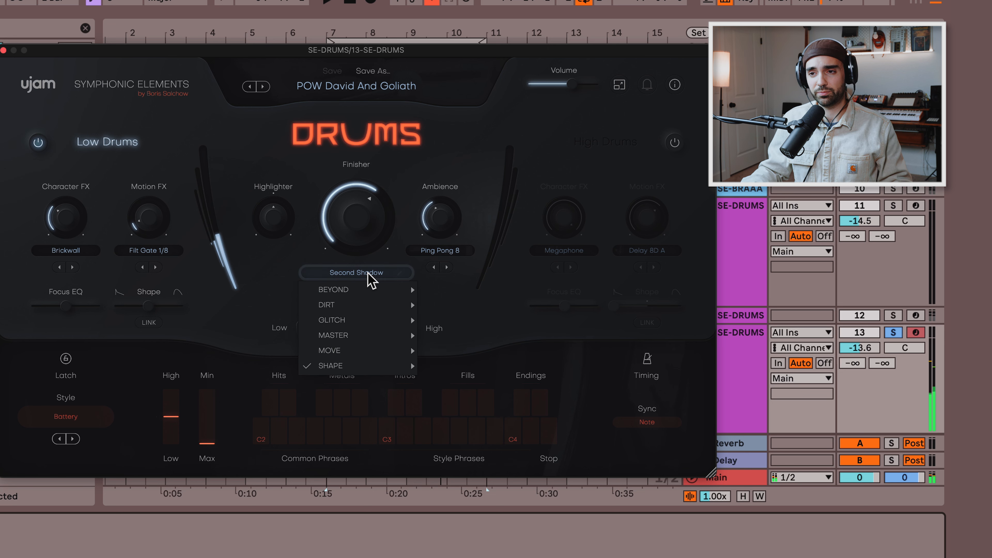
pyautogui.moveTo(368, 290)
pyautogui.click(474, 336)
pyautogui.moveTo(363, 229)
pyautogui.mouseDown()
pyautogui.moveTo(360, 187)
pyautogui.moveTo(354, 277)
pyautogui.moveTo(356, 223)
pyautogui.mouseUp()
pyautogui.press('space')
# Step: Set the drums Finisher to Fat and Dirty from the MASTER category after trying Just More, and lower its amount
pyautogui.click(366, 273)
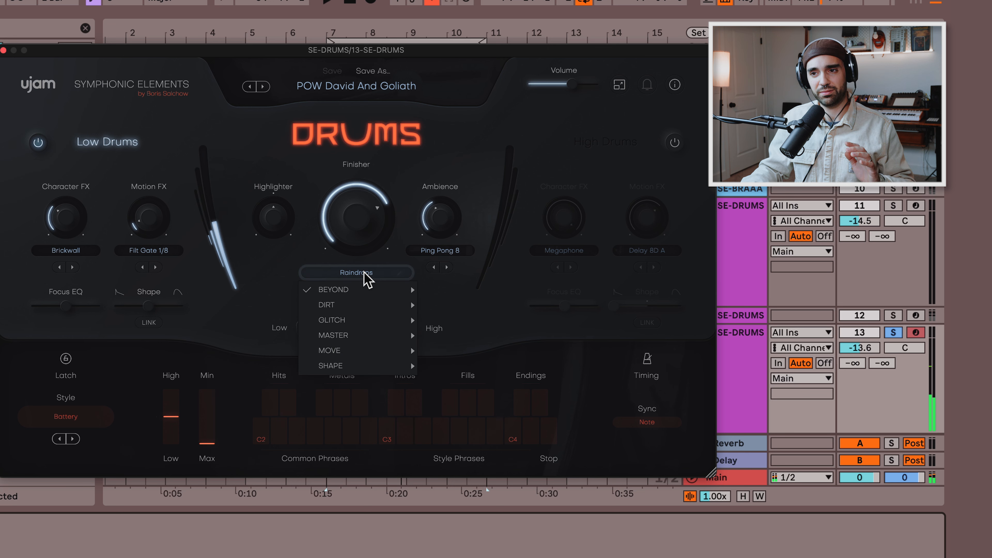
pyautogui.moveTo(362, 338)
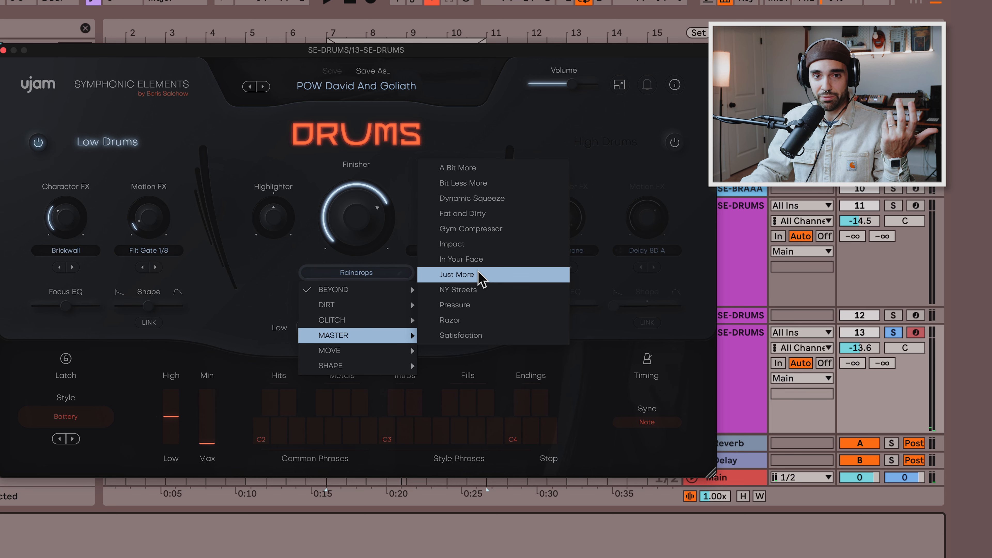
pyautogui.click(457, 274)
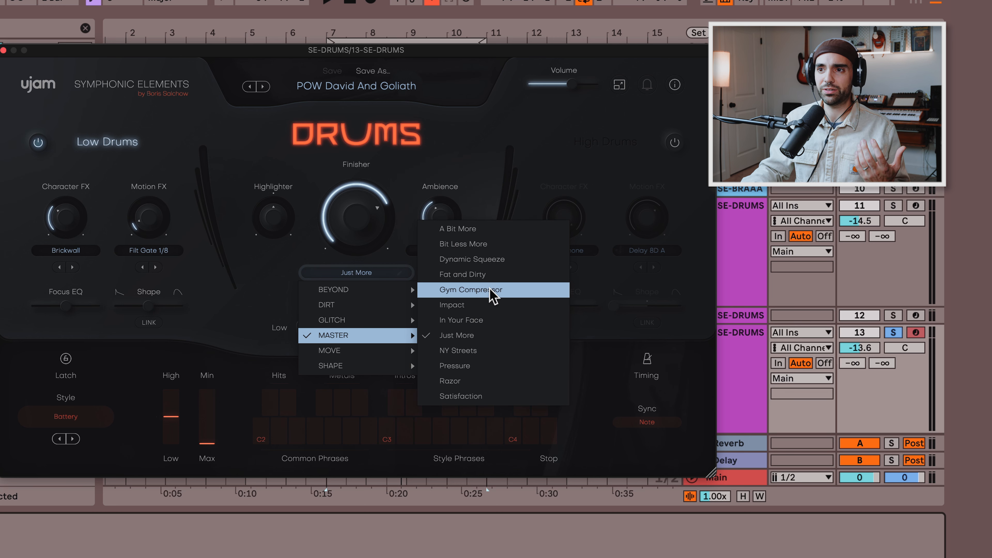
pyautogui.click(486, 276)
pyautogui.moveTo(363, 234); pyautogui.dragTo(361, 267)
pyautogui.press('space')
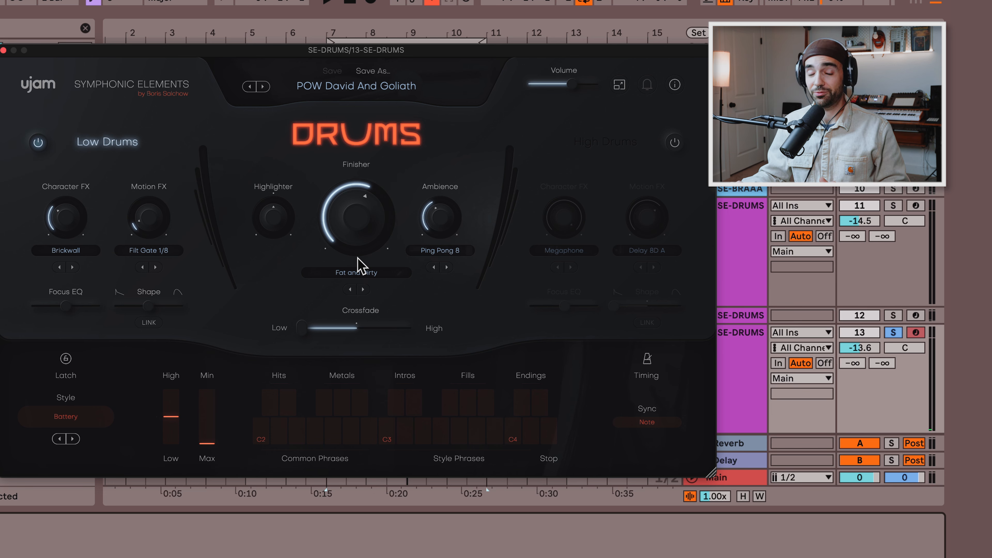
# Step: Close the drums instrument and try the Highlighter on the track 2 BRAAASS instrument during playback
pyautogui.click(3, 50)
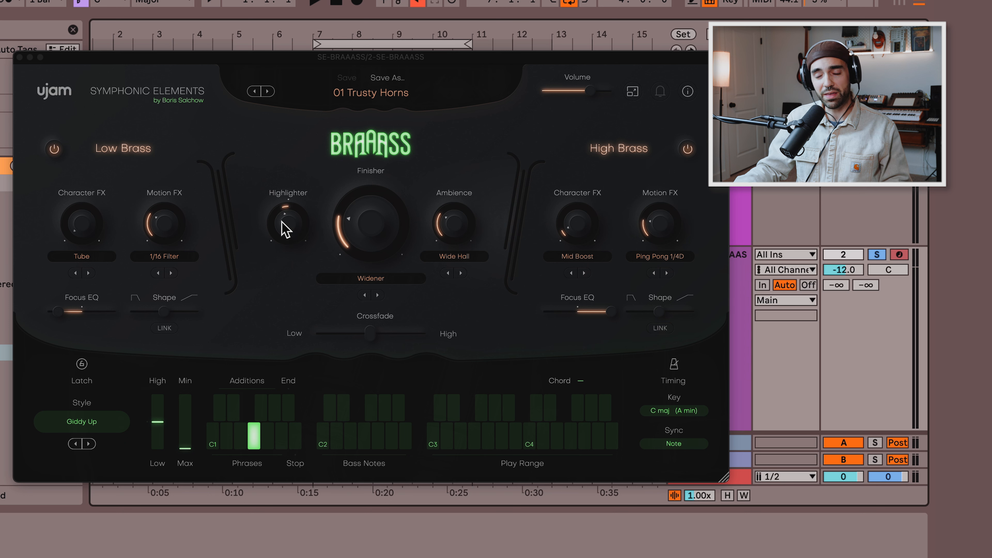
pyautogui.moveTo(289, 218)
pyautogui.mouseDown()
pyautogui.moveTo(290, 159)
pyautogui.moveTo(296, 260)
pyautogui.moveTo(299, 208)
pyautogui.mouseUp()
pyautogui.press('space')
pyautogui.press('space')
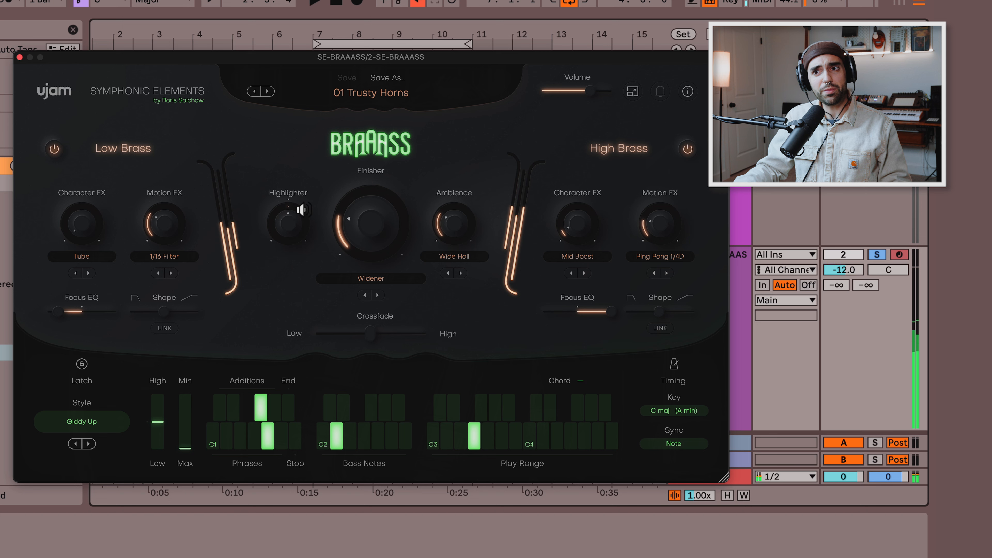
# Step: Shift the BRAAASS Crossfade fully to Low and readjust the Highlighter during playback
pyautogui.moveTo(373, 339)
pyautogui.mouseDown()
pyautogui.moveTo(463, 345)
pyautogui.moveTo(275, 364)
pyautogui.moveTo(274, 353)
pyautogui.mouseUp()
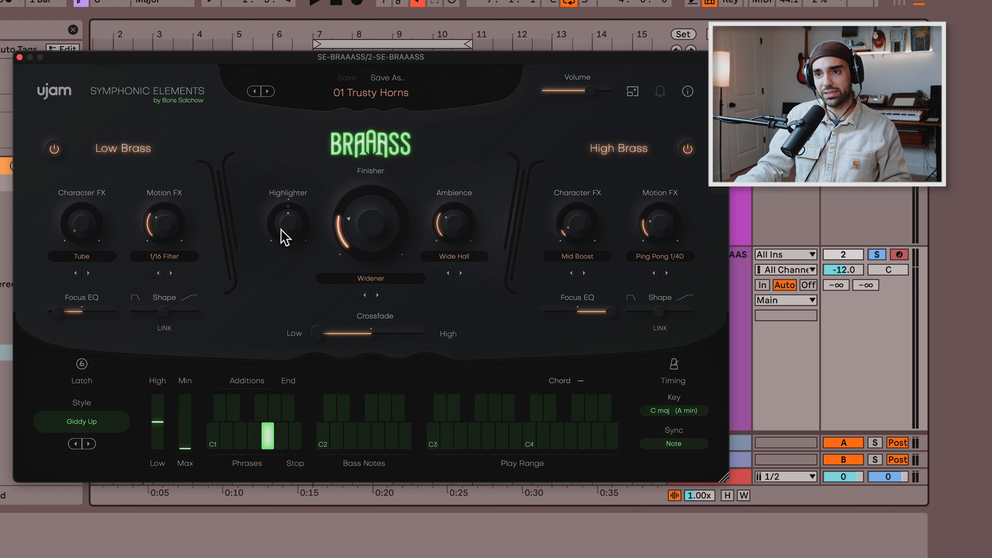
pyautogui.click(280, 229)
pyautogui.moveTo(281, 229)
pyautogui.mouseDown()
pyautogui.moveTo(281, 183)
pyautogui.moveTo(284, 228)
pyautogui.mouseUp()
pyautogui.press('space')
# Step: Examine the BRAAASS Ambience types and the Finisher mode categories, keeping Wide Hall and Widener
pyautogui.click(461, 258)
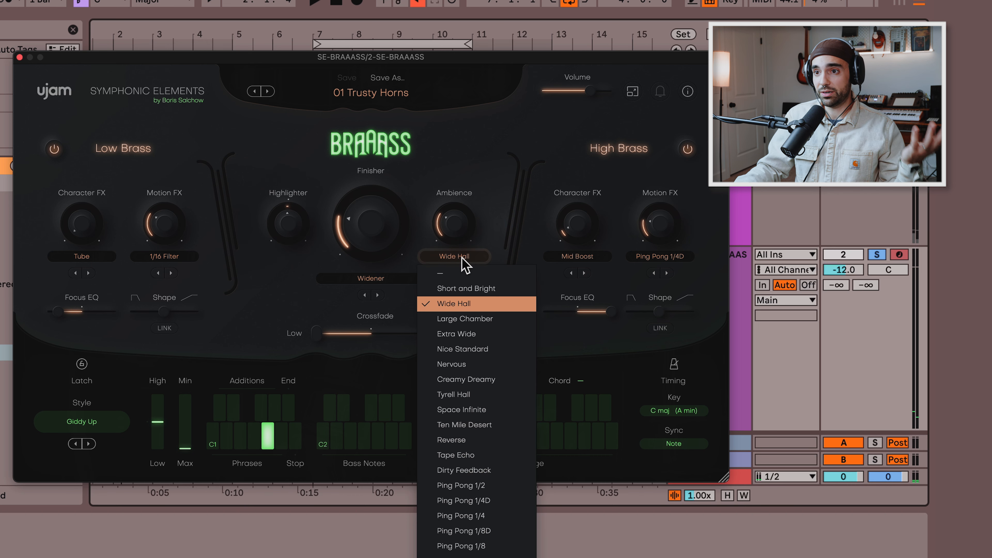
pyautogui.click(462, 263)
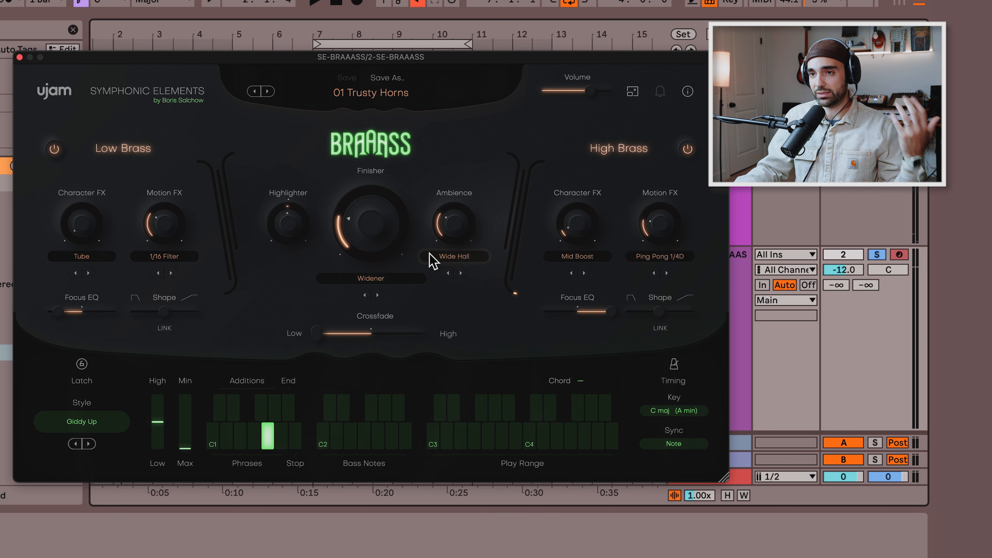
pyautogui.click(370, 278)
pyautogui.moveTo(375, 307)
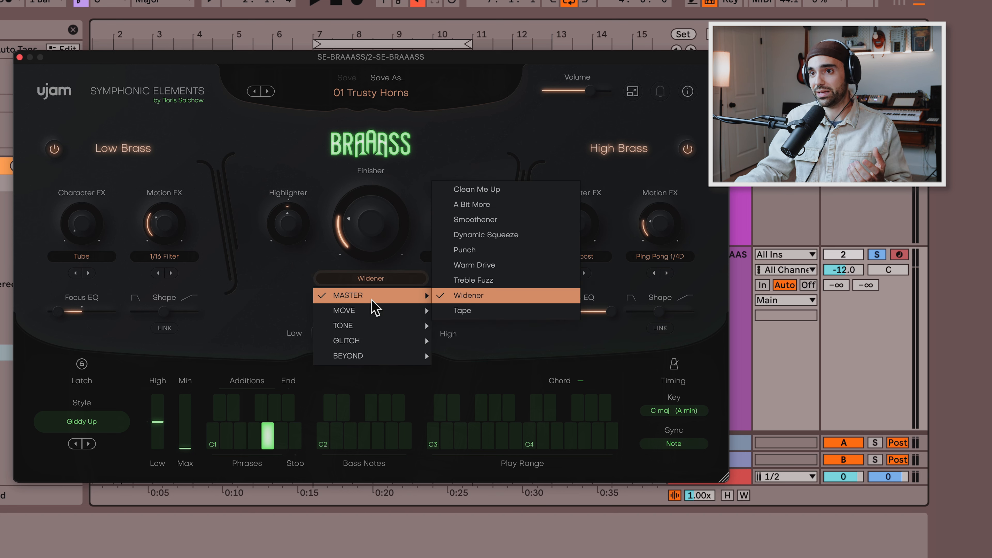
pyautogui.click(277, 277)
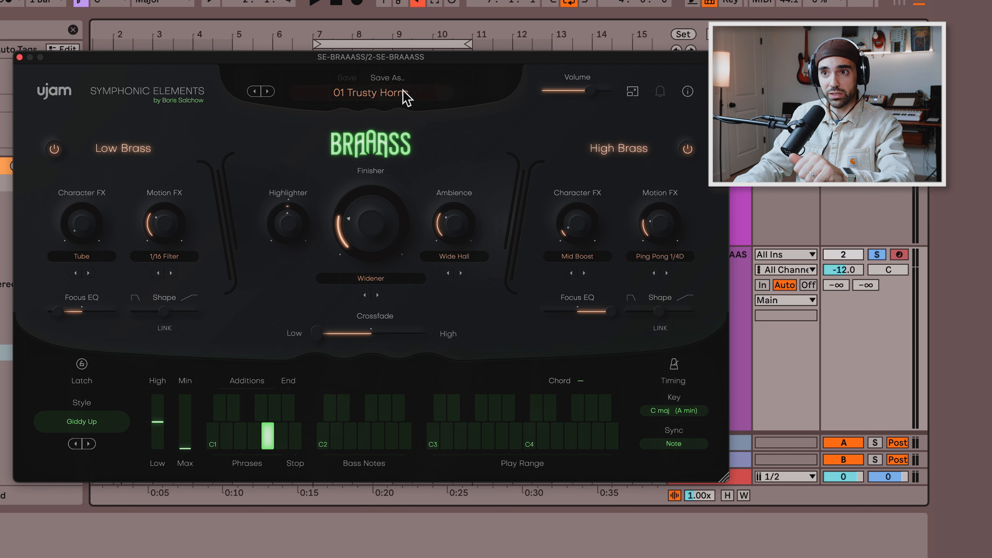
# Step: Audition the BRAAASS presets 02 Zimmer Riff, 03 All Basses Must Burn and CNR Feel It In Your Chest
pyautogui.click(268, 92)
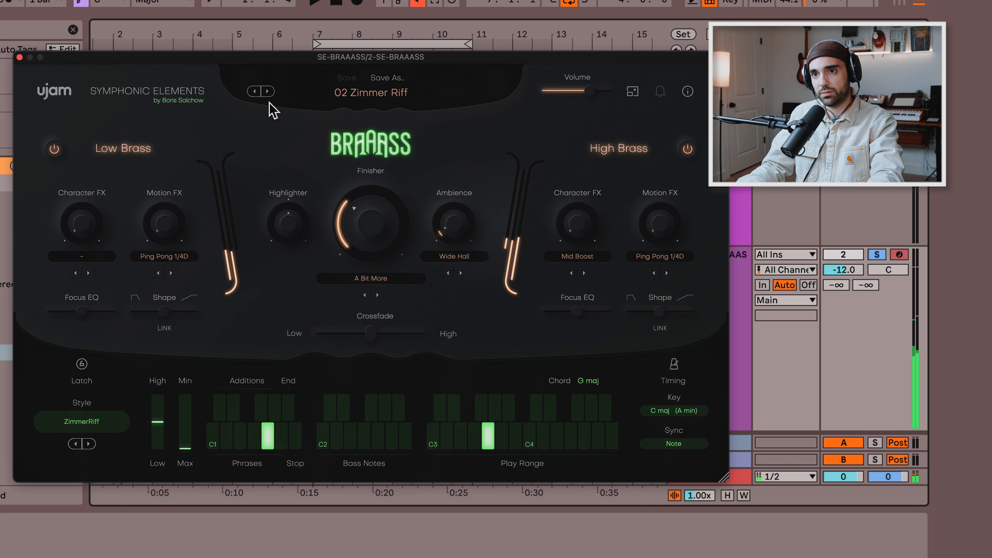
pyautogui.click(267, 91)
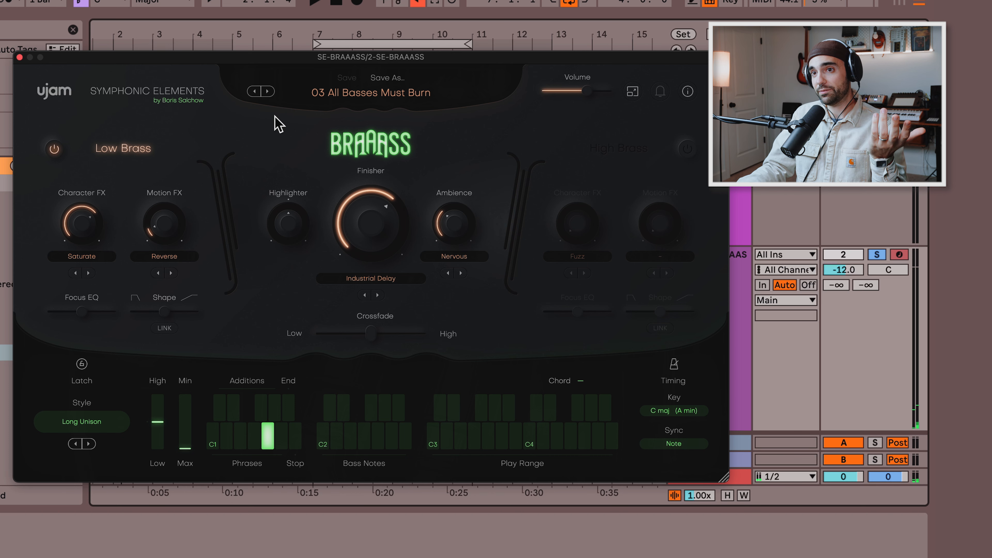
pyautogui.click(371, 92)
pyautogui.moveTo(383, 186)
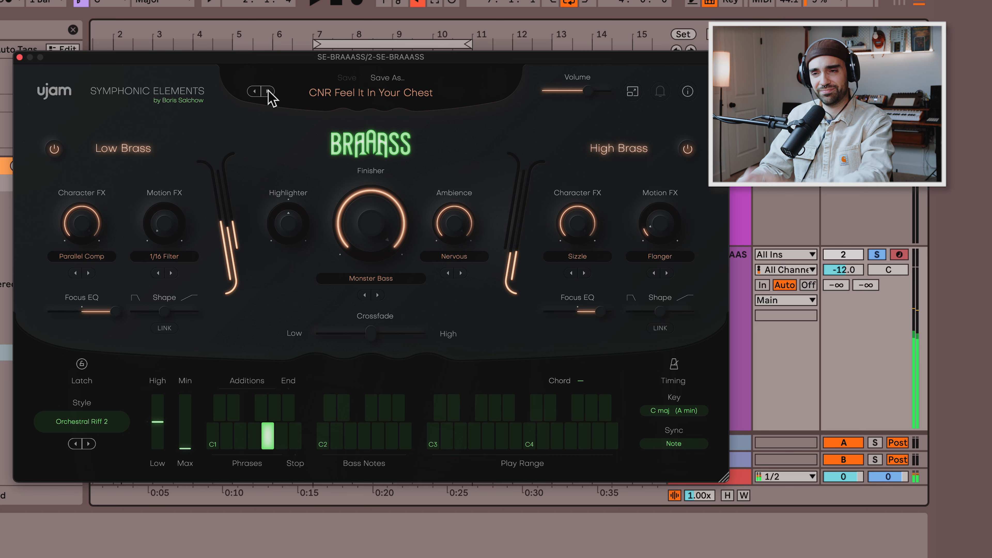
# Step: Load the EDM Contemporary Trumpets preset from Pop & Electronic in BRAAASS and close the instrument
pyautogui.click(356, 95)
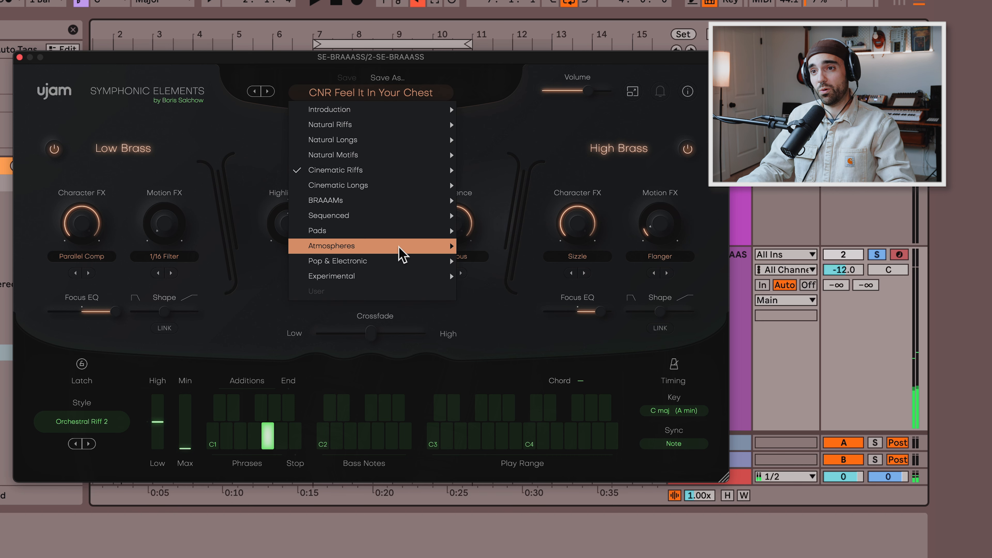
pyautogui.moveTo(401, 249)
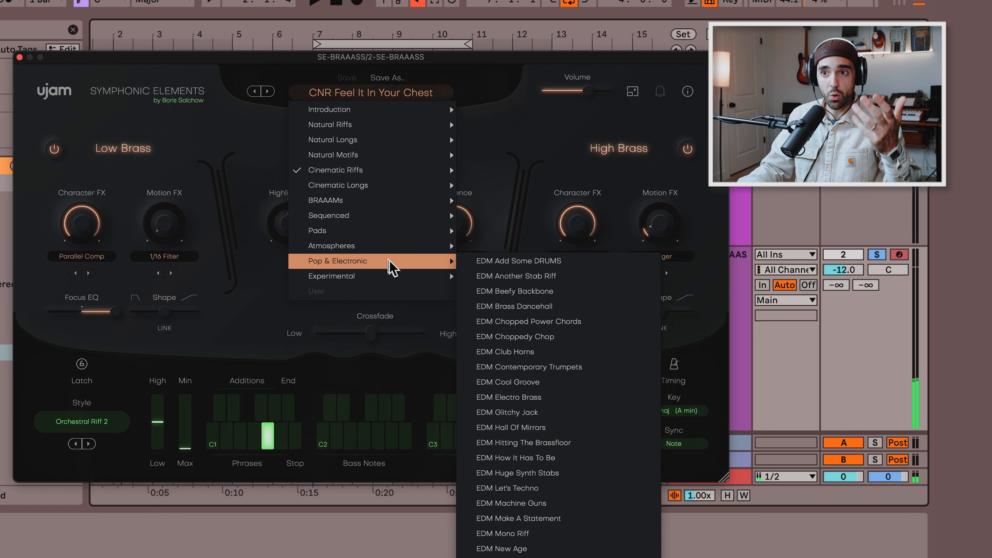
pyautogui.click(537, 367)
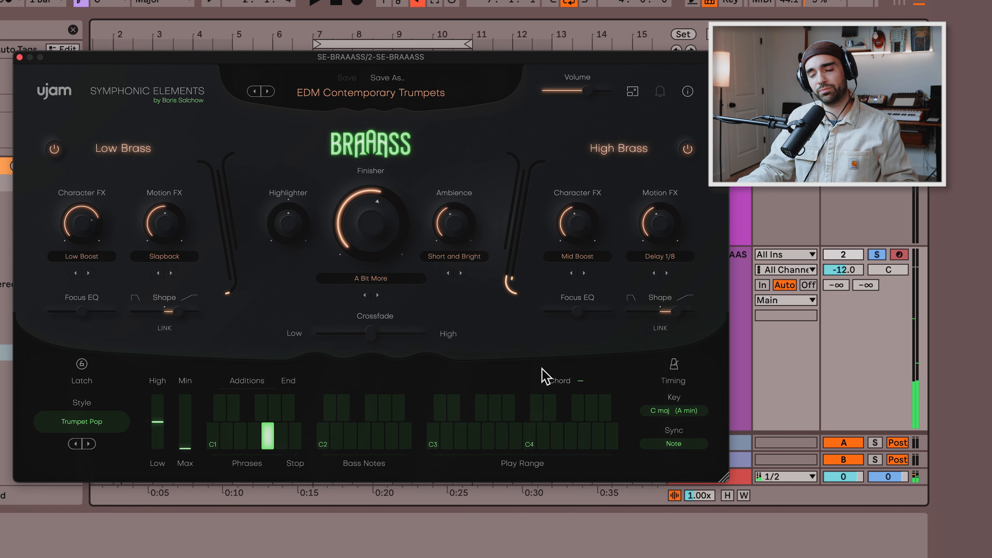
pyautogui.click(20, 57)
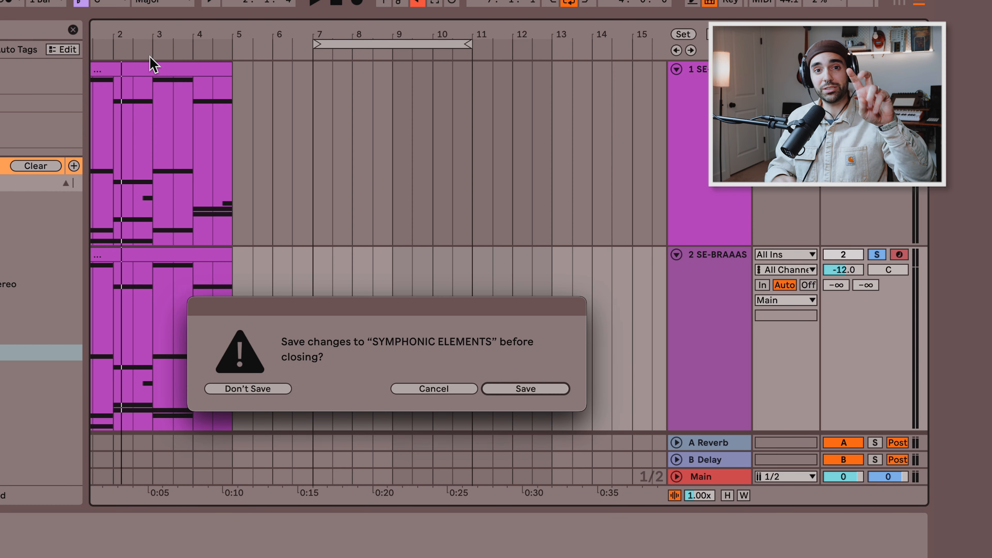
# Step: Discard the SYMPHONIC ELEMENTS project changes, then play the next project and close its Intro Strings instrument
pyautogui.click(270, 390)
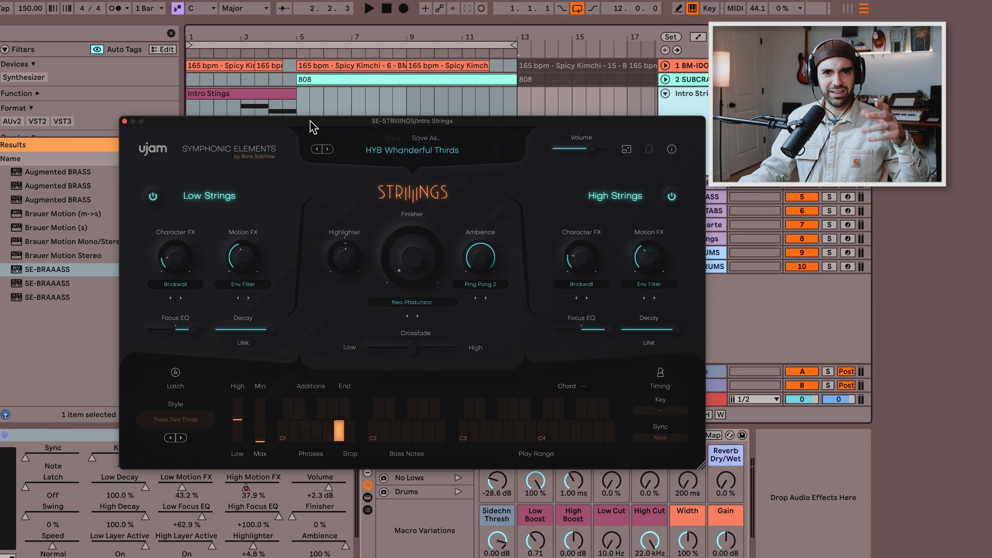
pyautogui.press('space')
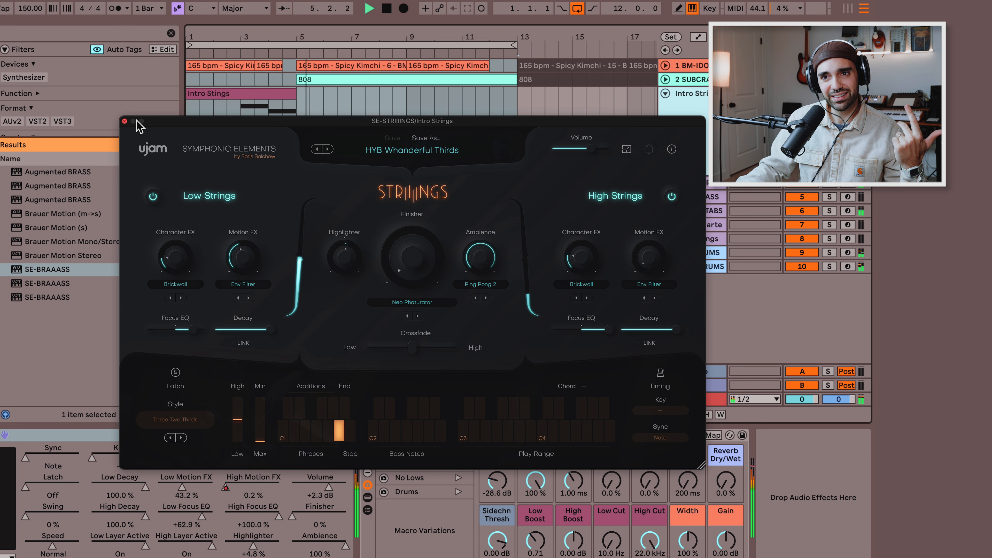
pyautogui.click(124, 121)
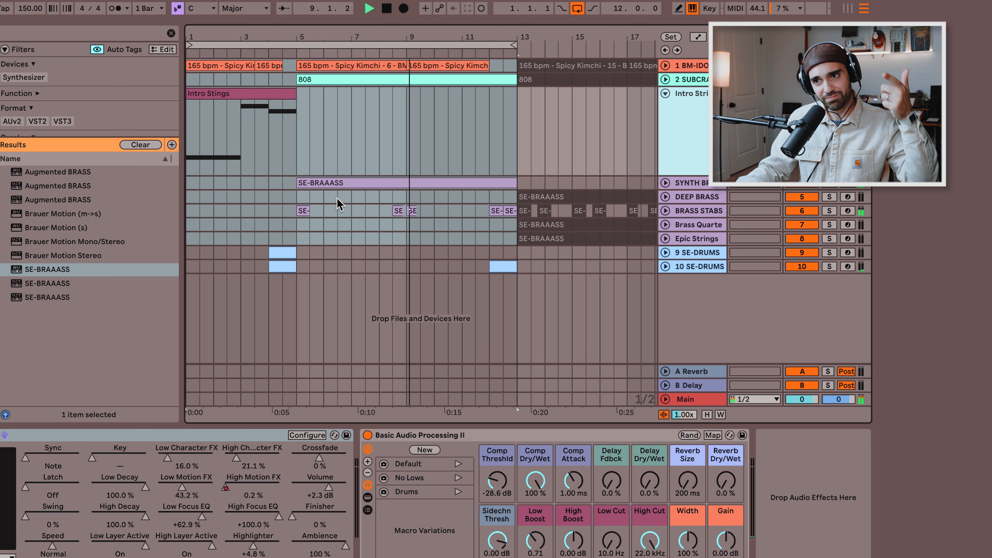
# Step: Loop eight bars from bar 5 and open the BRAAASS instrument on the SYNTH BRASS track during playback
pyautogui.moveTo(186, 47); pyautogui.dragTo(300, 46)
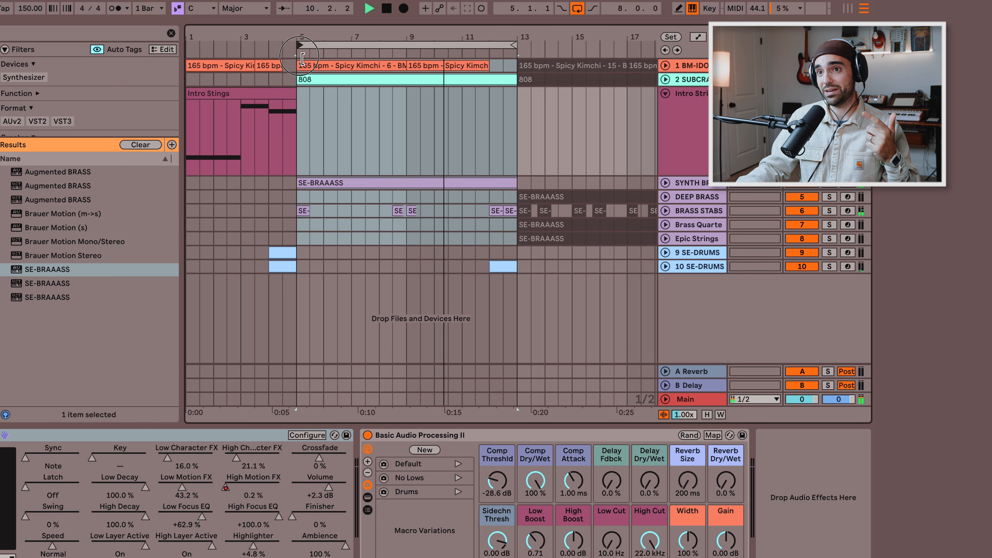
pyautogui.click(665, 183)
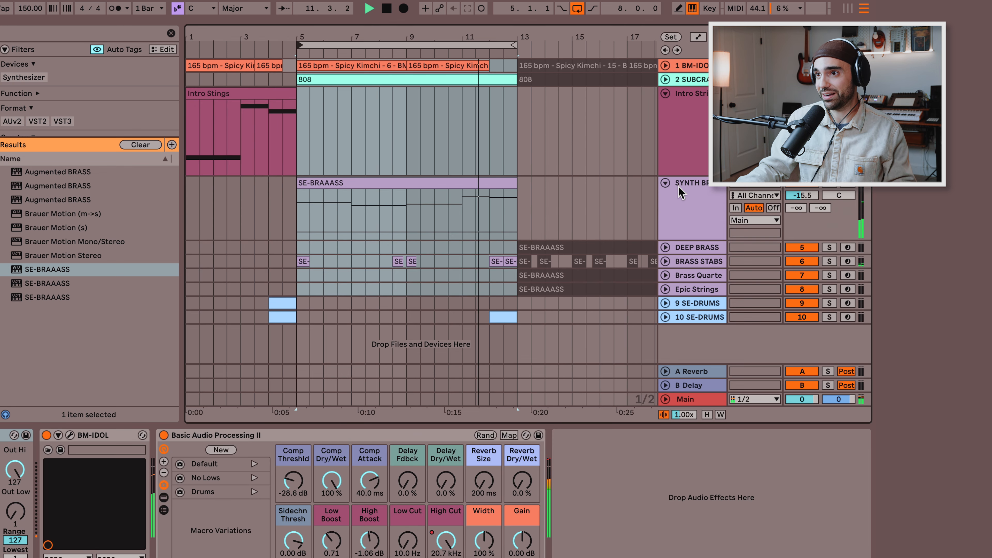
pyautogui.click(694, 194)
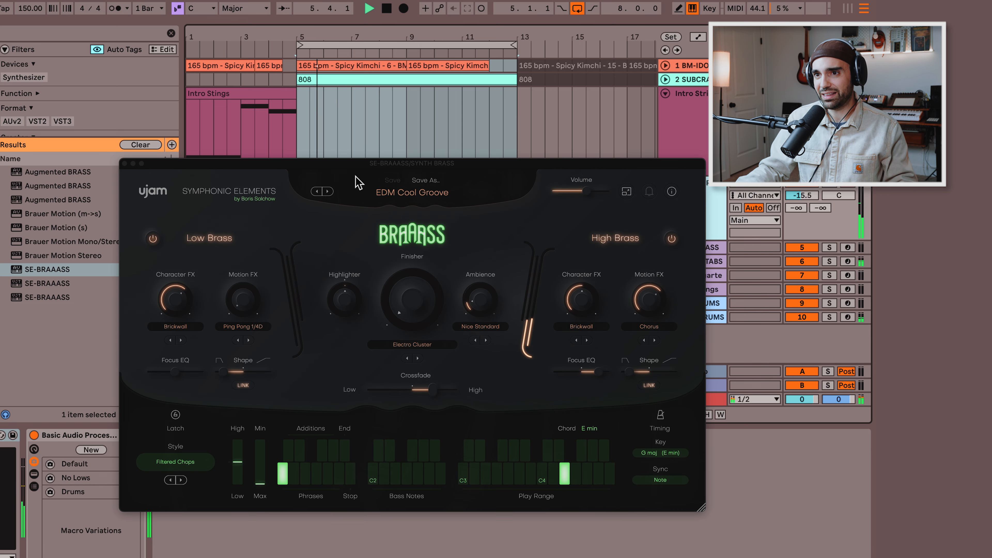
pyautogui.moveTo(355, 164); pyautogui.dragTo(319, 137)
# Step: Audition the SYNTH BRASS and BRASS STABS tracks in solo, then return to the full mix
pyautogui.click(829, 184)
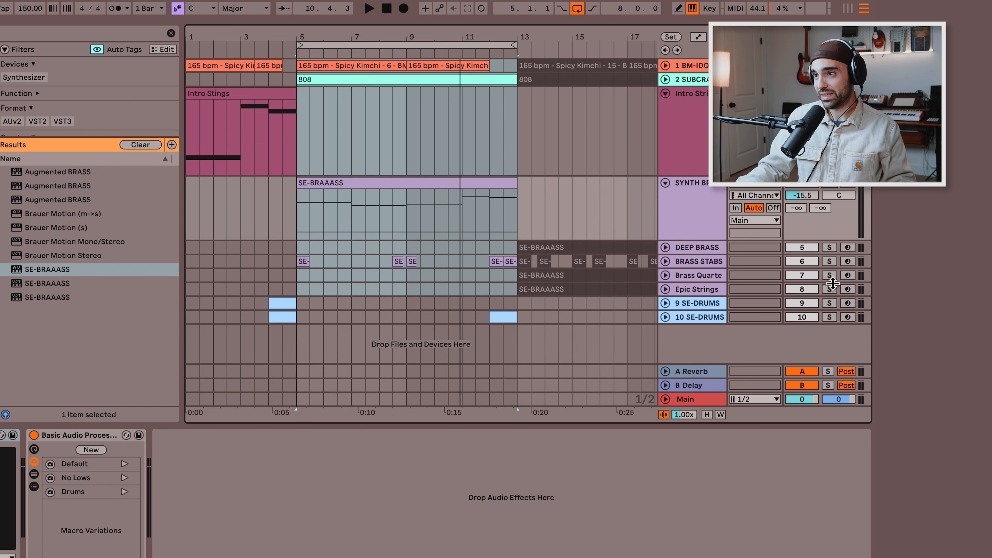
pyautogui.click(829, 260)
pyautogui.press('space')
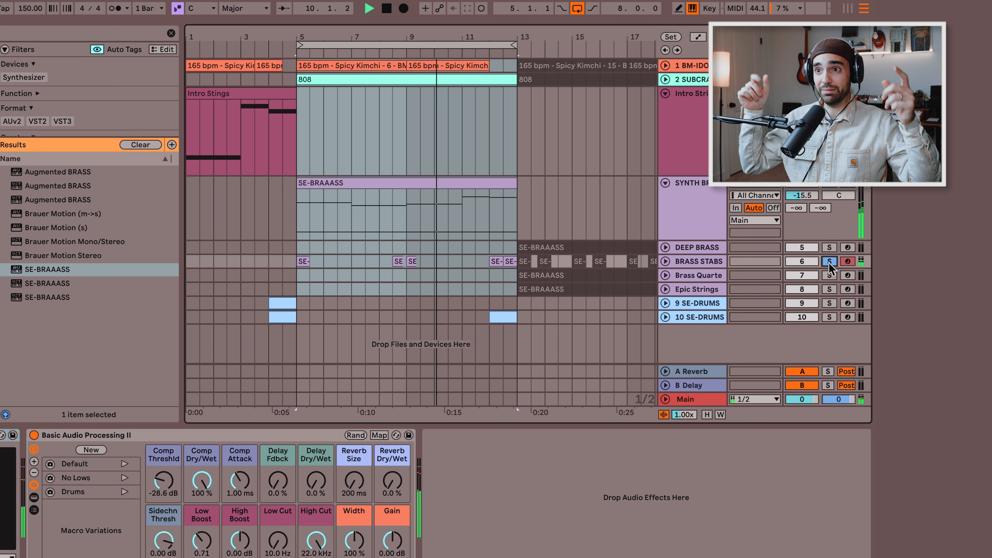
pyautogui.click(829, 261)
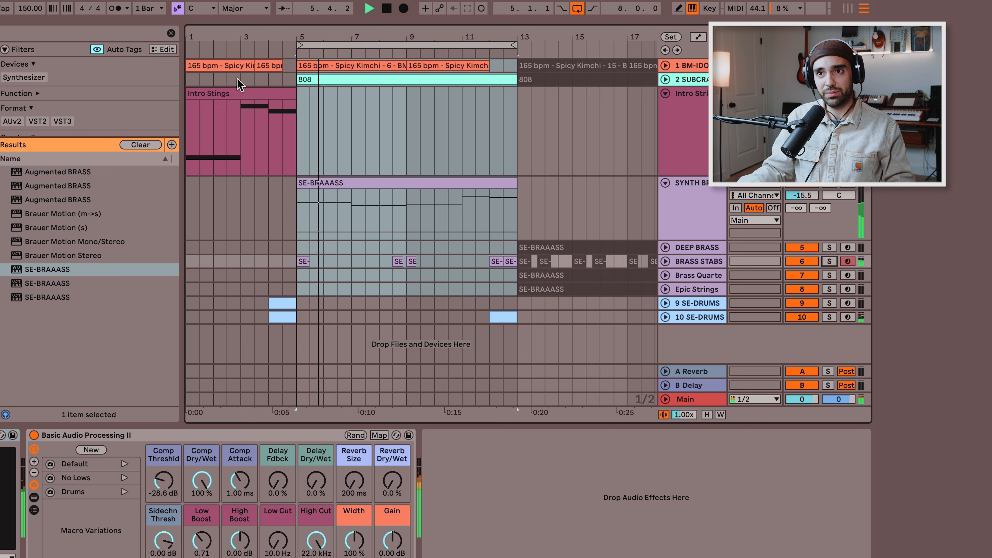
# Step: Stop playback, shift the eight-bar loop to start at bar 4 and unfold the 10 SE-DRUMS track
pyautogui.press('space')
pyautogui.moveTo(313, 51); pyautogui.dragTo(285, 51)
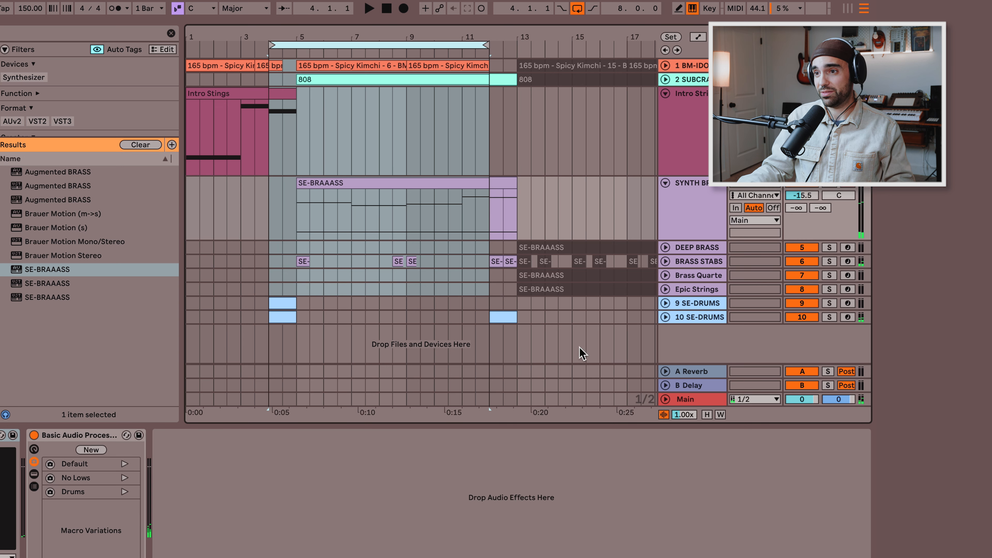
pyautogui.click(669, 318)
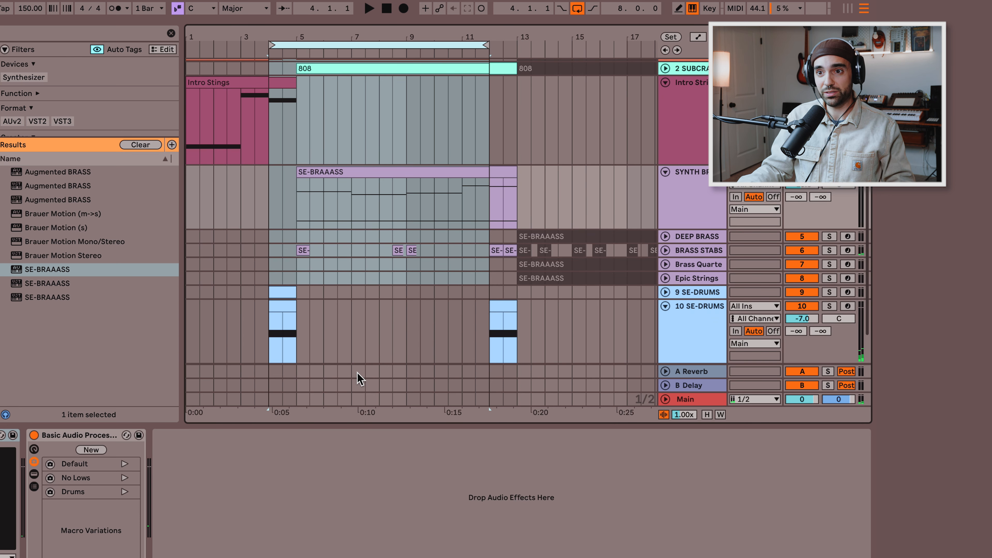
pyautogui.scroll(-2, 360, 379)
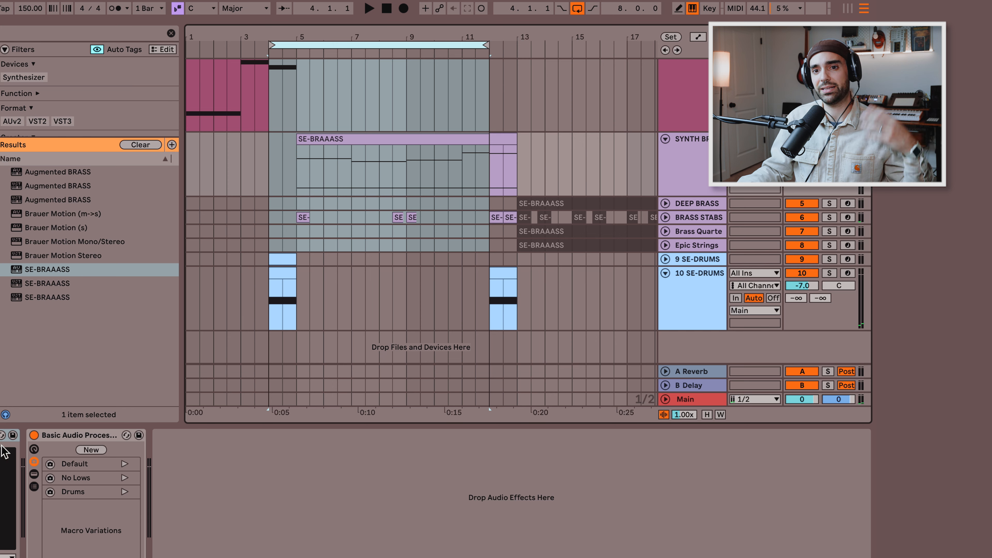
pyautogui.press('alt+super+p')
pyautogui.moveTo(329, 140); pyautogui.dragTo(444, 286)
pyautogui.click(207, 289)
# Step: Open the DRUMS instrument on 10 SE-DRUMS, audition its GRO Dubganger preset in the mix and close it
pyautogui.click(700, 273)
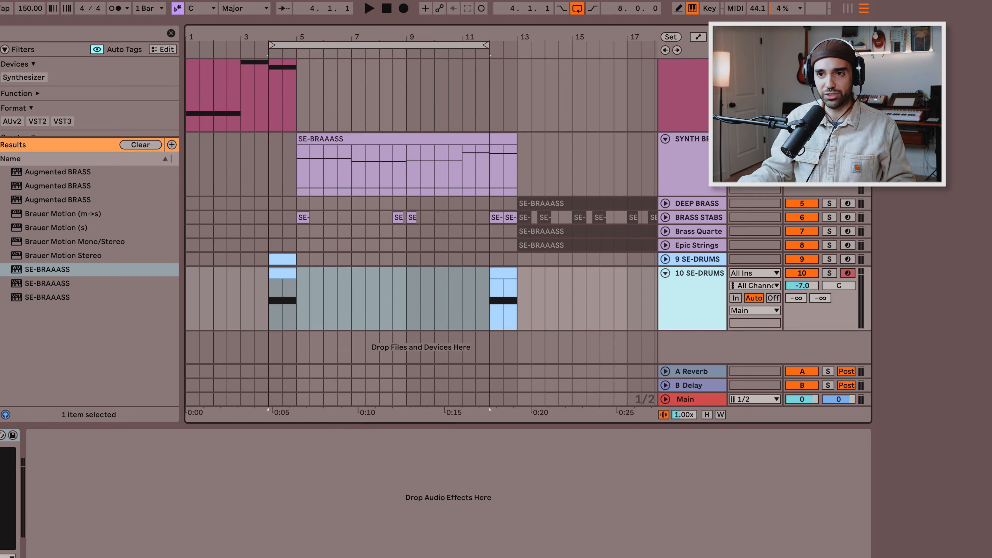
pyautogui.press('alt+super+p')
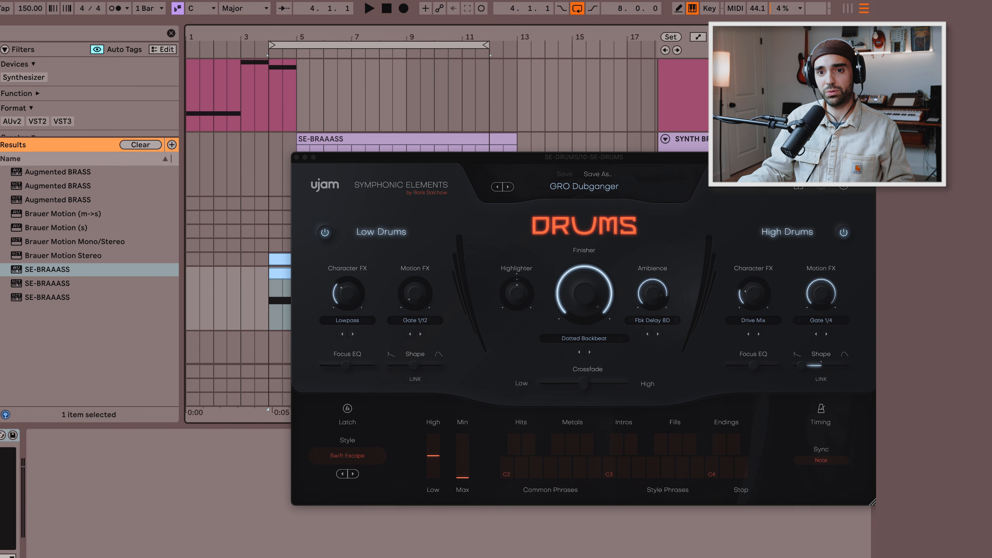
pyautogui.moveTo(461, 167); pyautogui.dragTo(360, 147)
pyautogui.press('space')
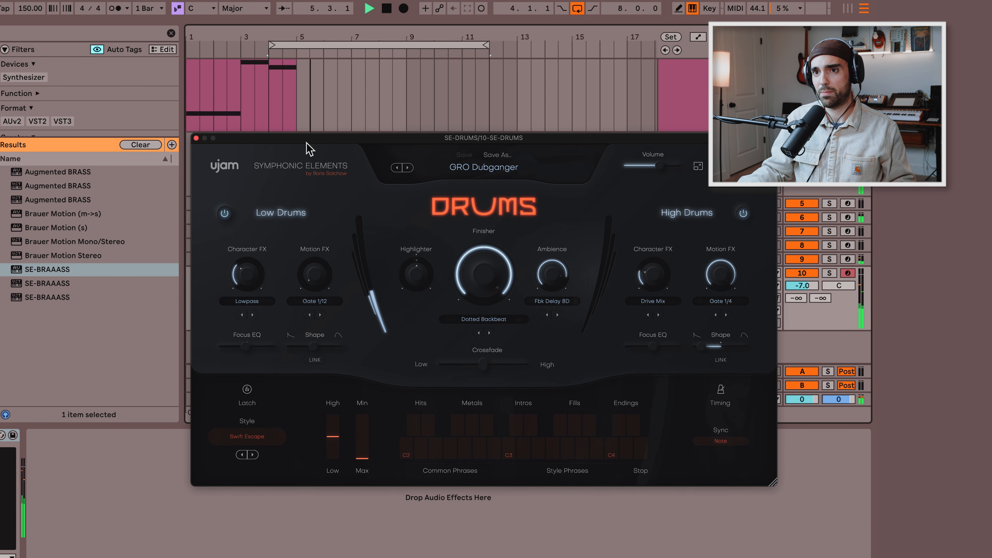
pyautogui.press('space')
pyautogui.click(196, 139)
# Step: Solo both SE-DRUMS tracks, 9 and 10, and play them together
pyautogui.click(826, 271)
pyautogui.keyDown('super'); pyautogui.click(827, 258); pyautogui.keyUp('super')
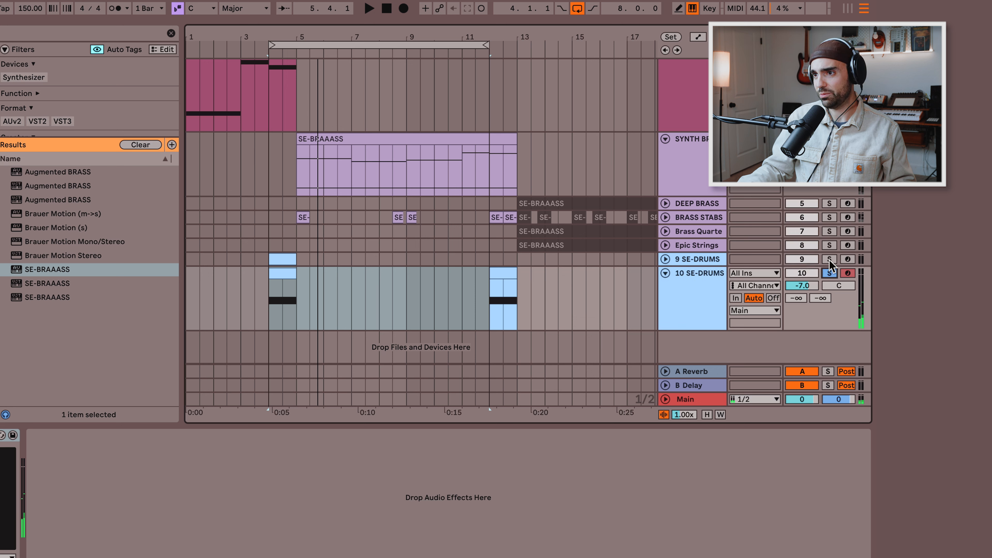
pyautogui.press('space')
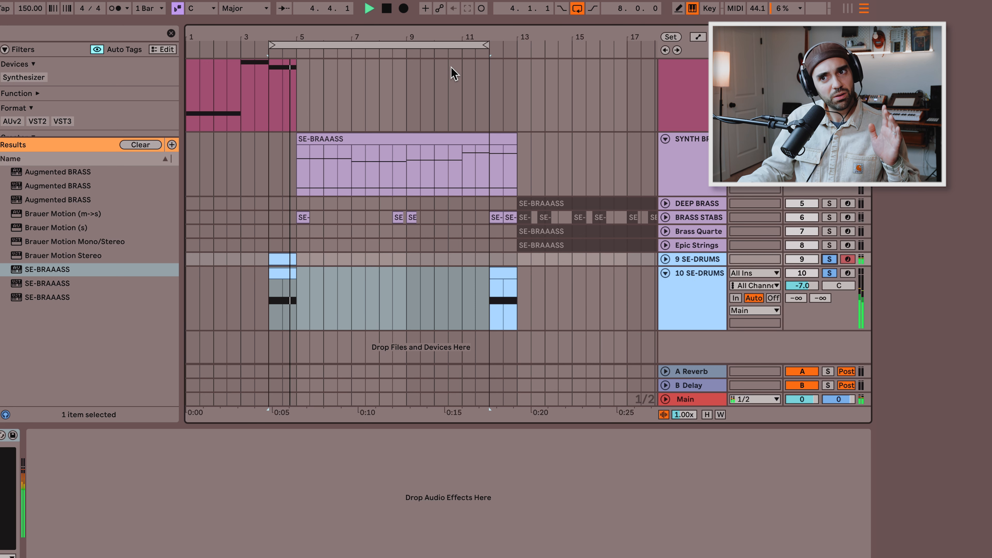
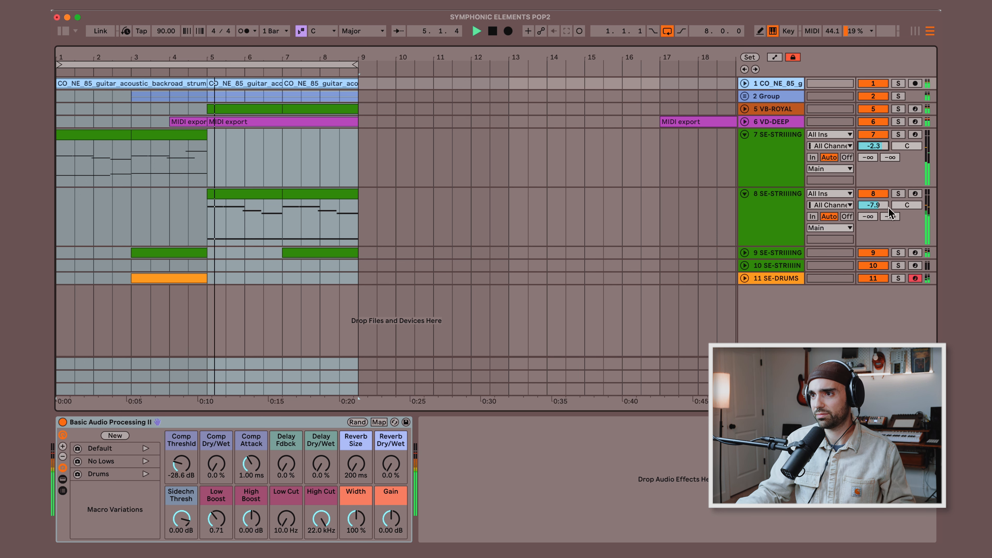
# Step: Set the track 8 strings volume to -7.7, then play the track 7 strings in solo with a four-bar loop from bar 1
pyautogui.moveTo(883, 208); pyautogui.dragTo(883, 206)
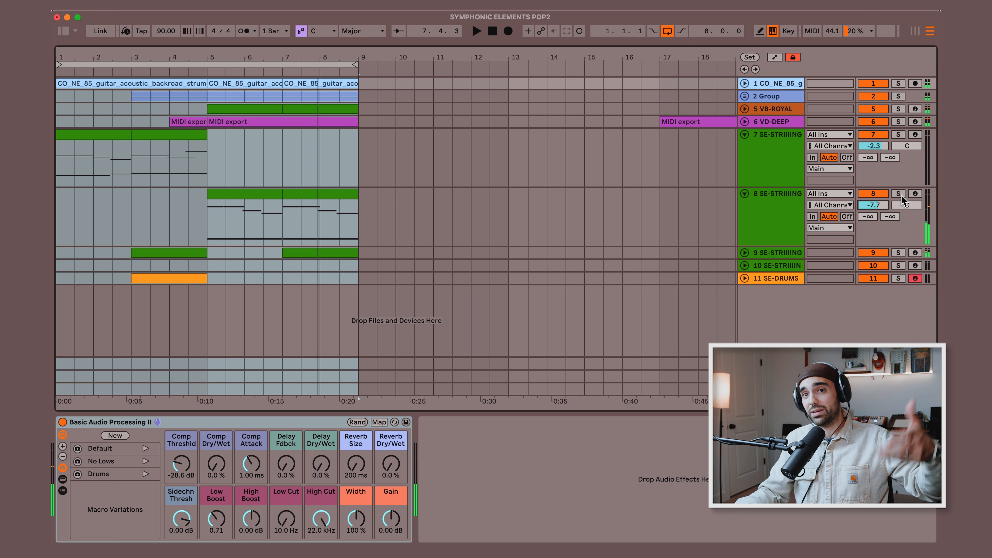
pyautogui.moveTo(358, 69); pyautogui.dragTo(205, 90)
pyautogui.click(898, 134)
pyautogui.press('space')
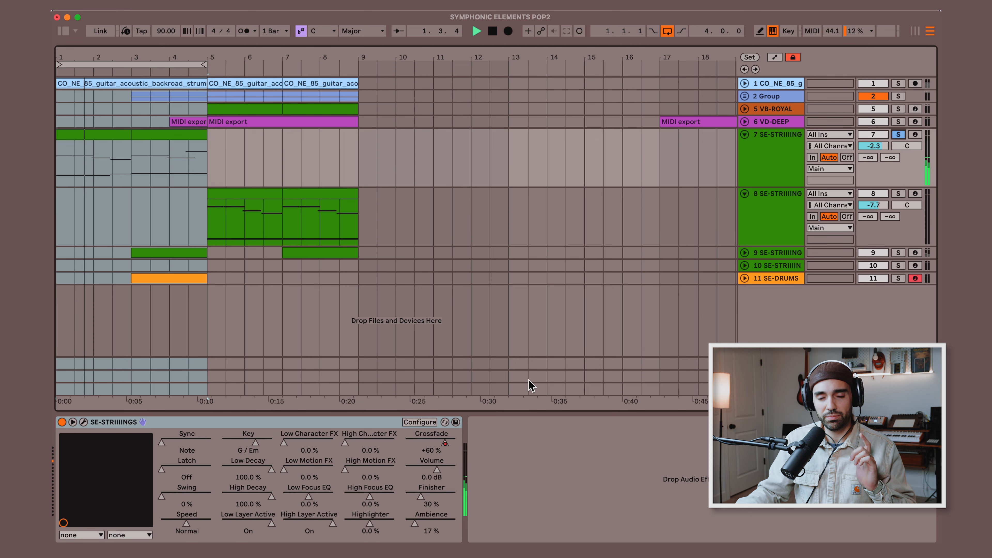
# Step: Open STRIIIINGS on track 7, try different Crossfade balances on MOT Phoenix Moving, select the track's clip and close the instrument
pyautogui.click(84, 423)
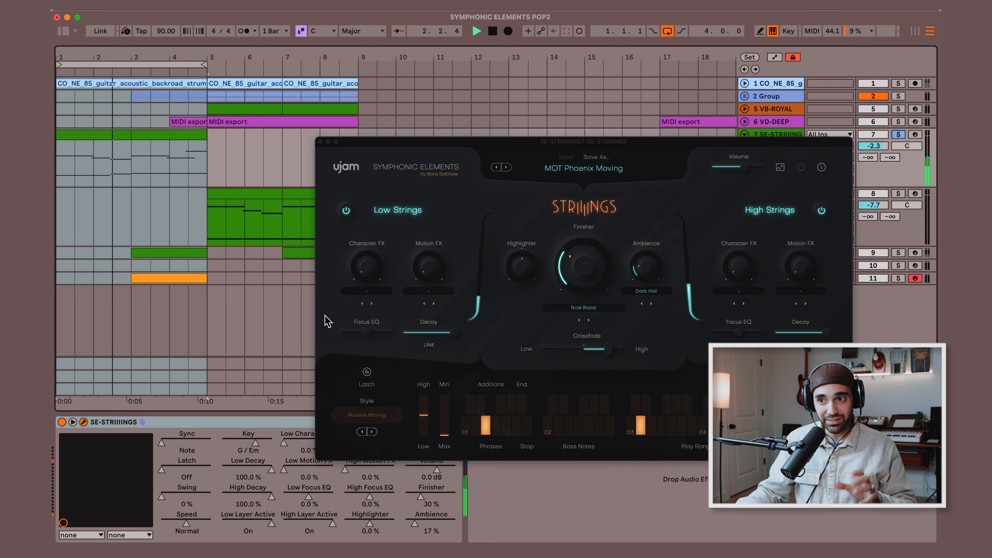
pyautogui.moveTo(564, 279); pyautogui.dragTo(558, 281)
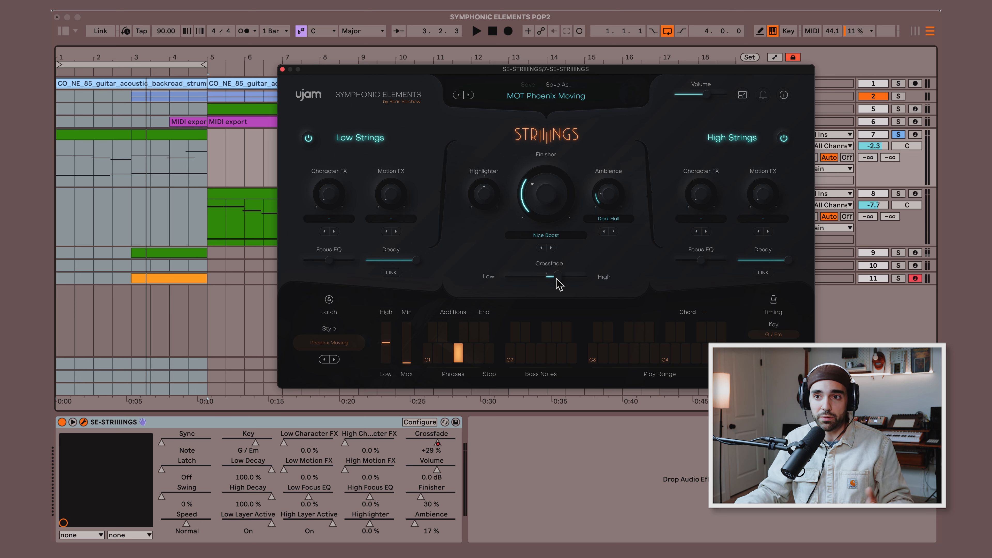
pyautogui.press('space')
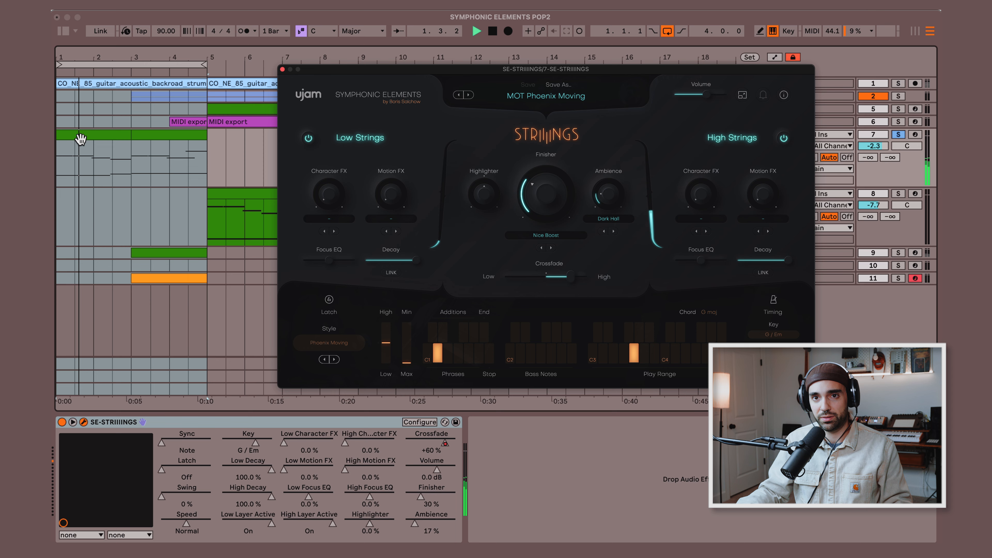
pyautogui.click(80, 139)
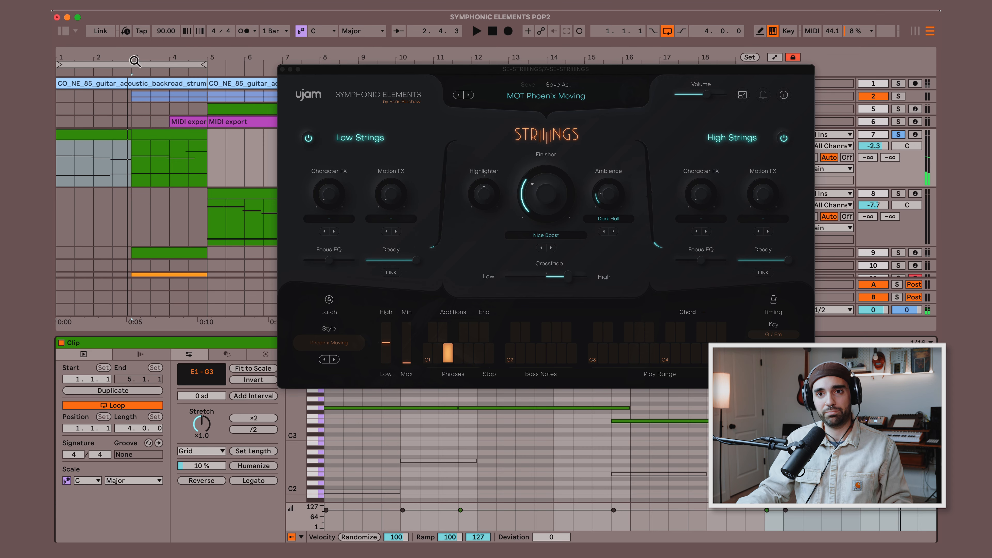
pyautogui.click(290, 70)
# Step: Audition the track 9 strings in solo over bars 7 and 8, then bring back the other tracks
pyautogui.scroll(-2, 288, 151)
pyautogui.click(899, 187)
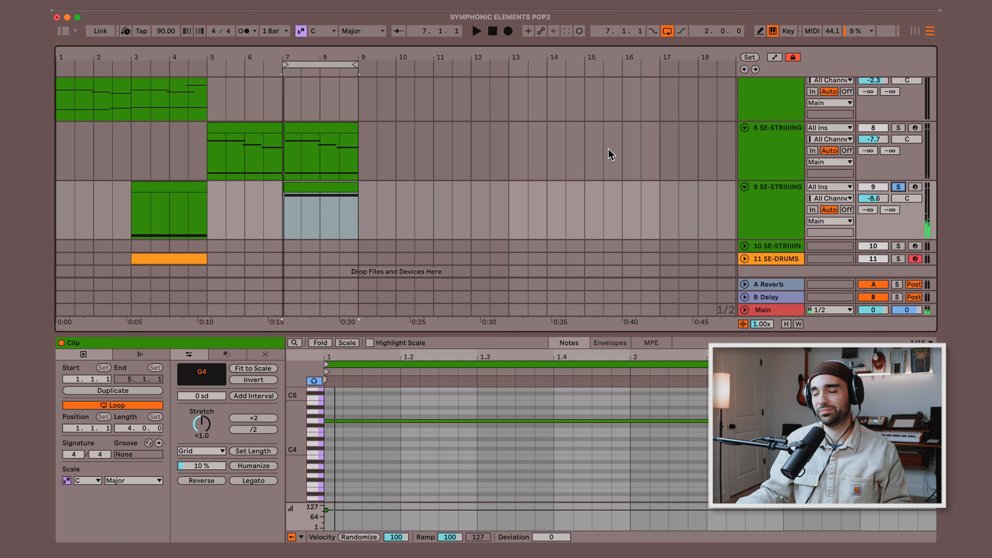
pyautogui.click(897, 187)
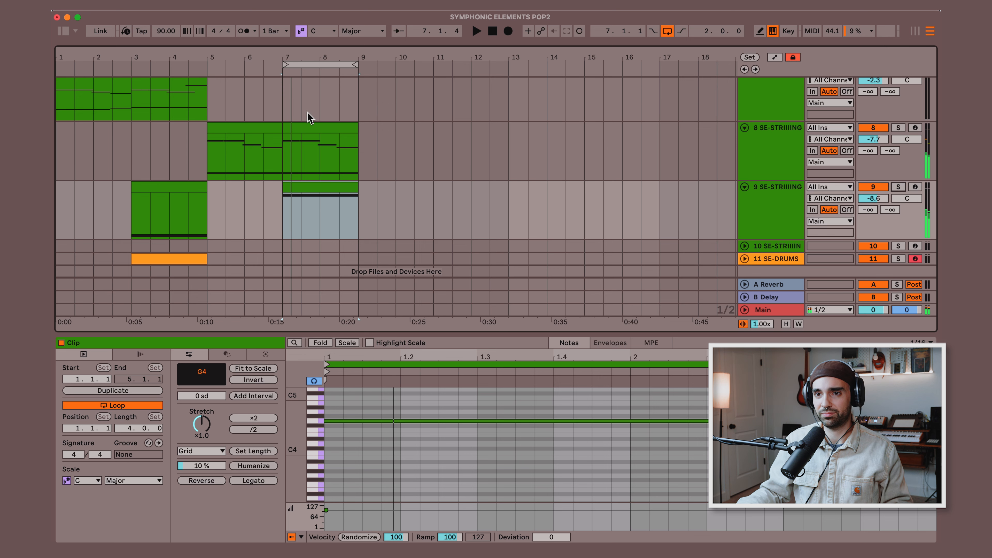
# Step: Loop the first four bars, audition strings tracks 7 and 9 together in solo, and narrow the loop to bars 3 and 4
pyautogui.moveTo(289, 68); pyautogui.dragTo(54, 84)
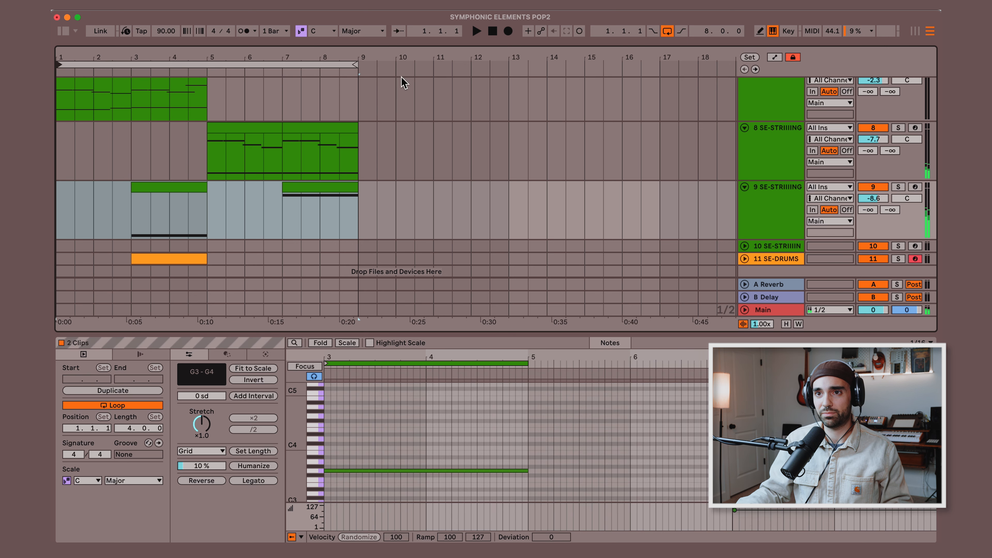
pyautogui.moveTo(357, 68); pyautogui.dragTo(205, 66)
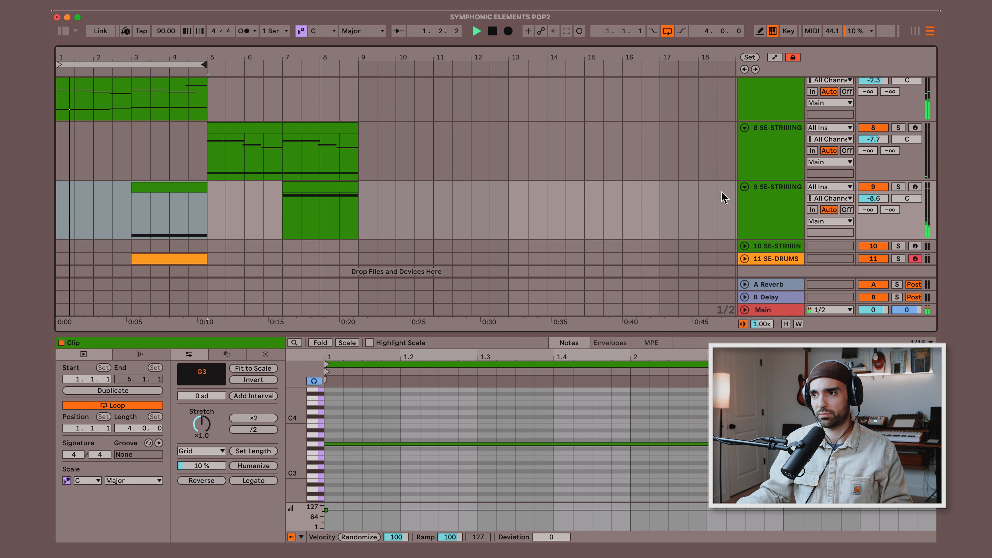
pyautogui.scroll(3, 904, 164)
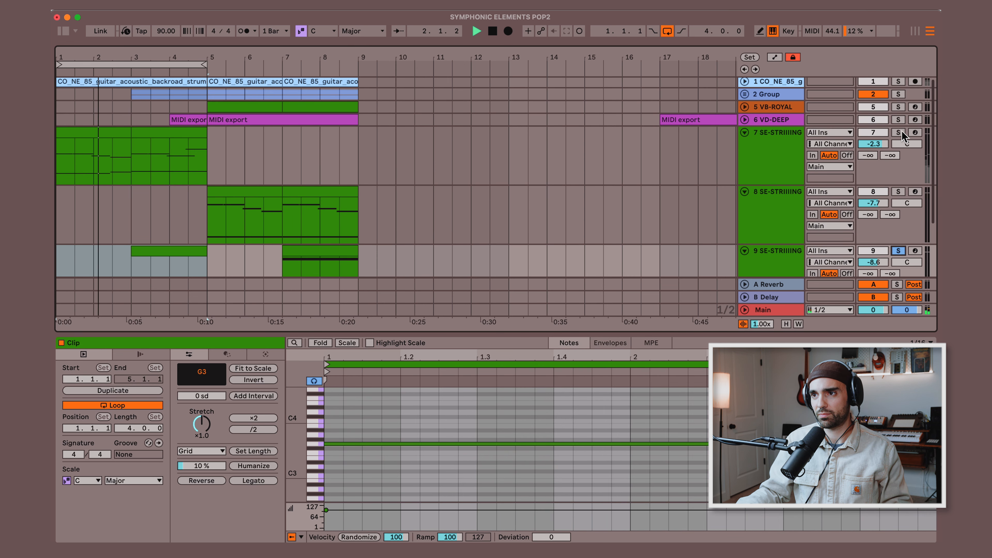
pyautogui.scroll(-3, 645, 210)
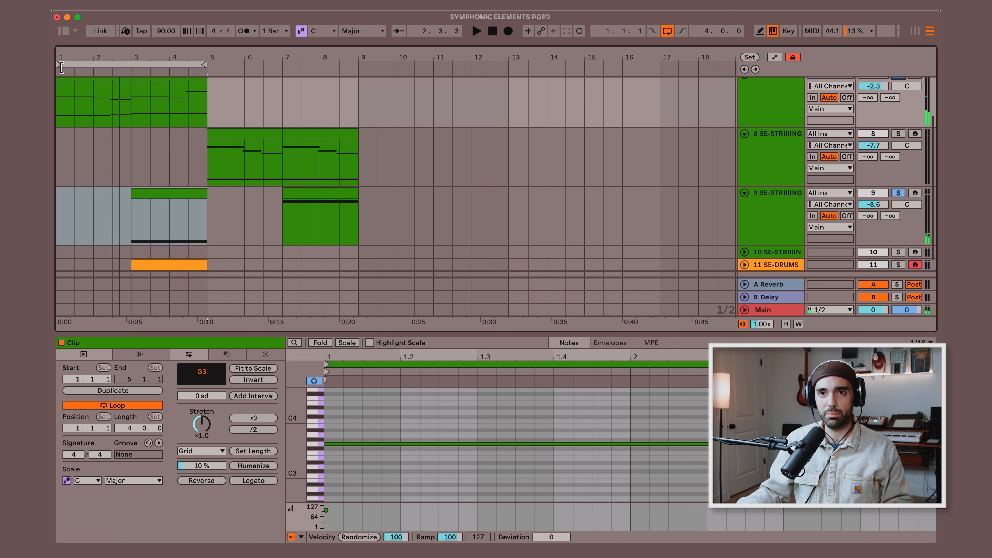
pyautogui.moveTo(61, 68); pyautogui.dragTo(133, 70)
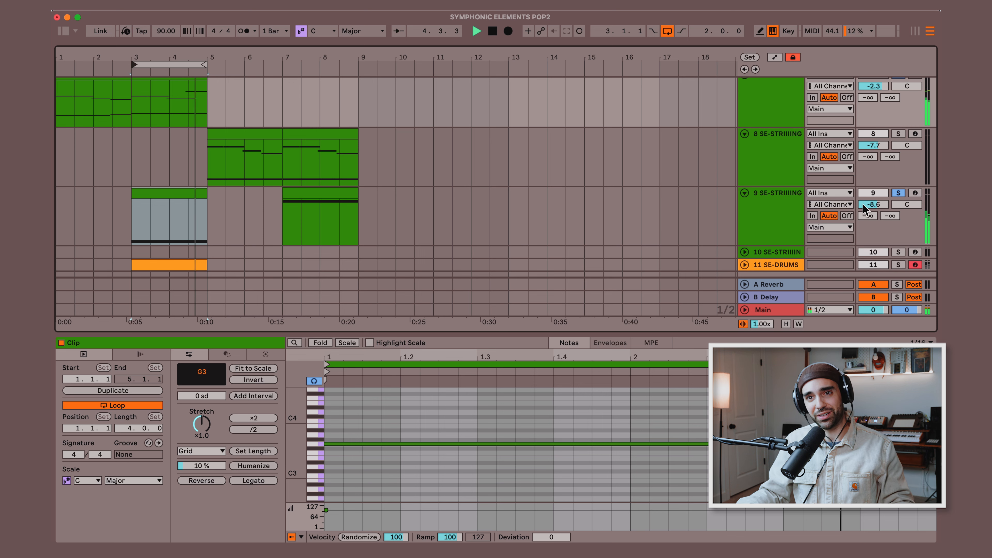
pyautogui.press('space')
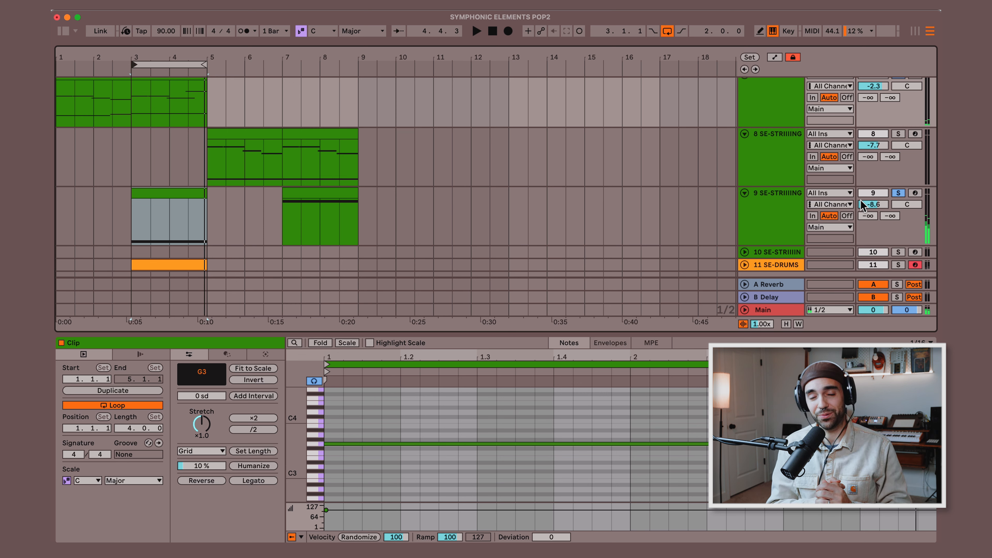
# Step: Show the Timing settings of STRIIIINGS on track 7 and try the swing control while playing
pyautogui.scroll(-2, 900, 243)
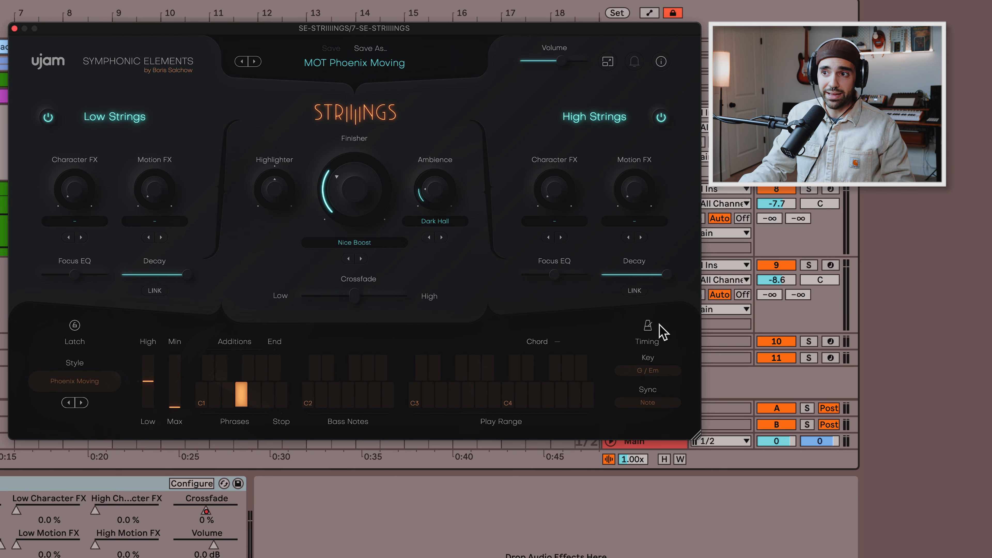
pyautogui.click(647, 325)
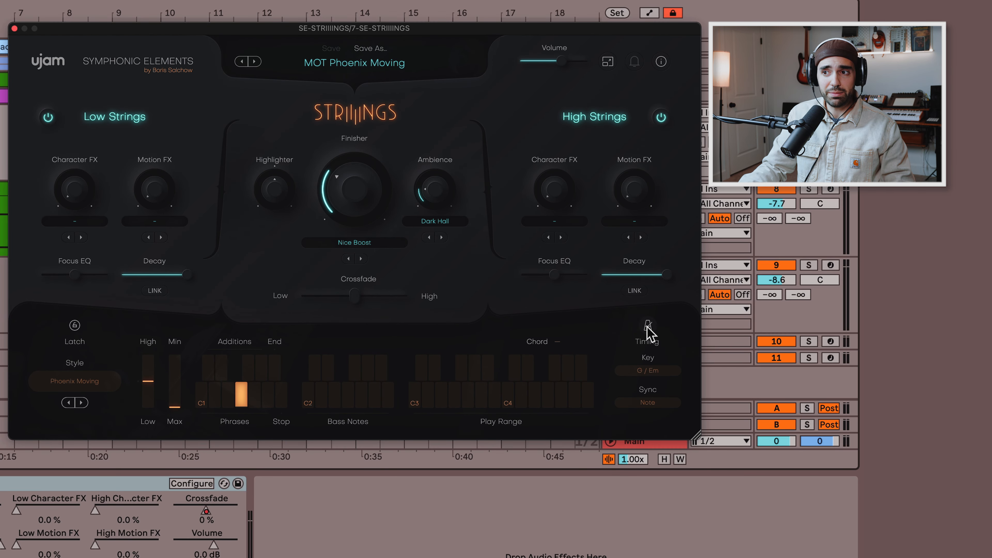
pyautogui.moveTo(620, 374)
pyautogui.mouseDown()
pyautogui.moveTo(682, 381)
pyautogui.moveTo(620, 390)
pyautogui.mouseUp()
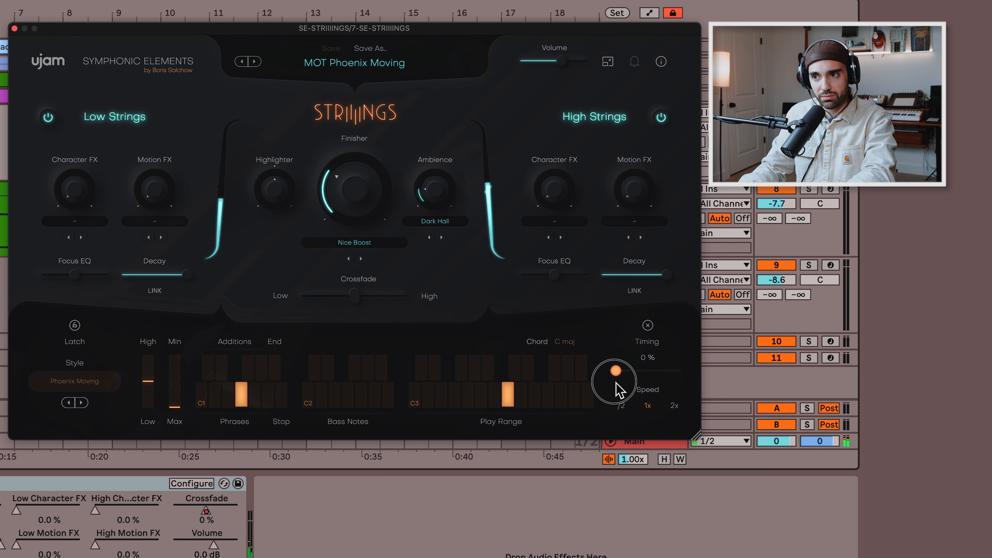